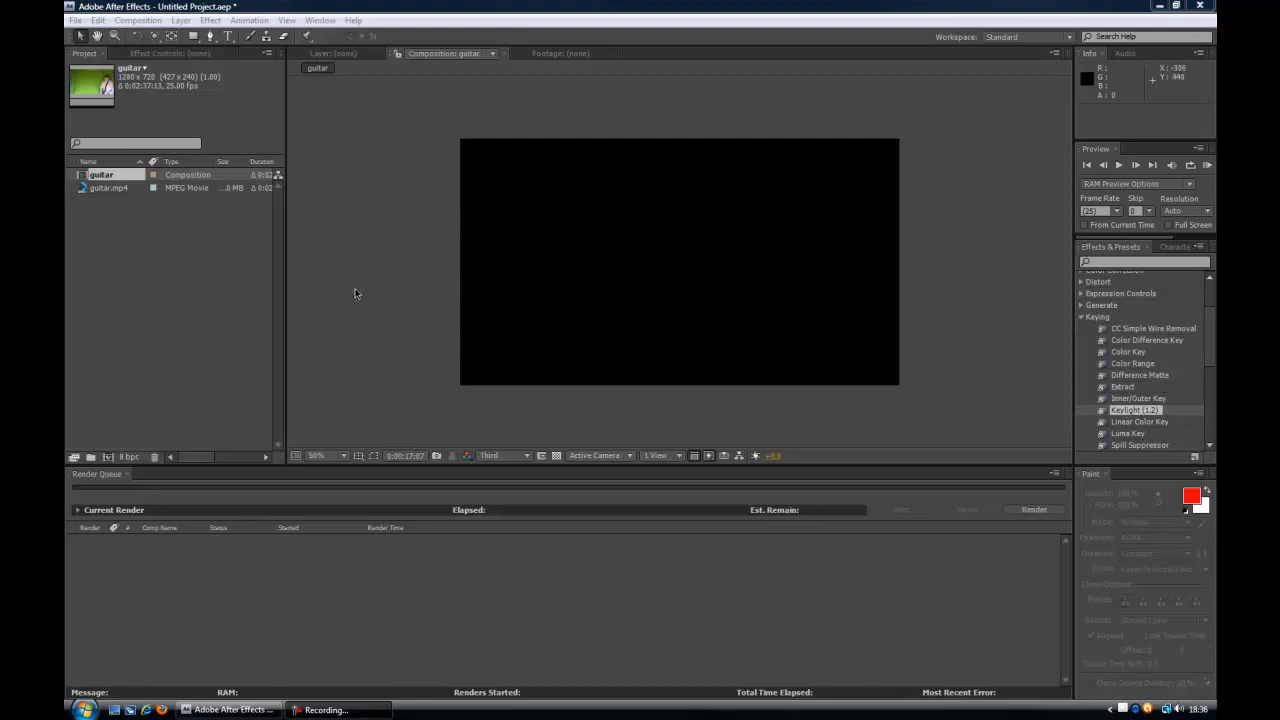
# Step: Create a new composition from guitar.mp4 and enlarge its layer to about 120% by 126% so the backdrop edges fall outside the frame
pyautogui.click(626, 385)
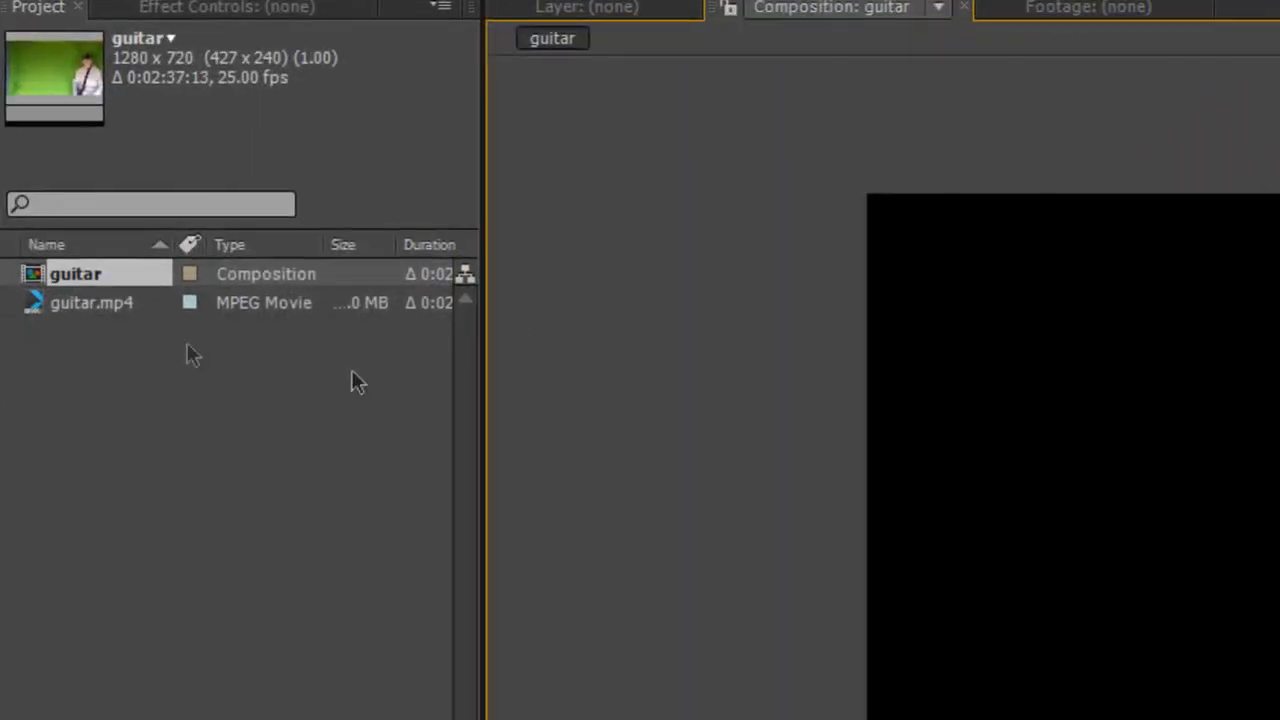
pyautogui.click(118, 303)
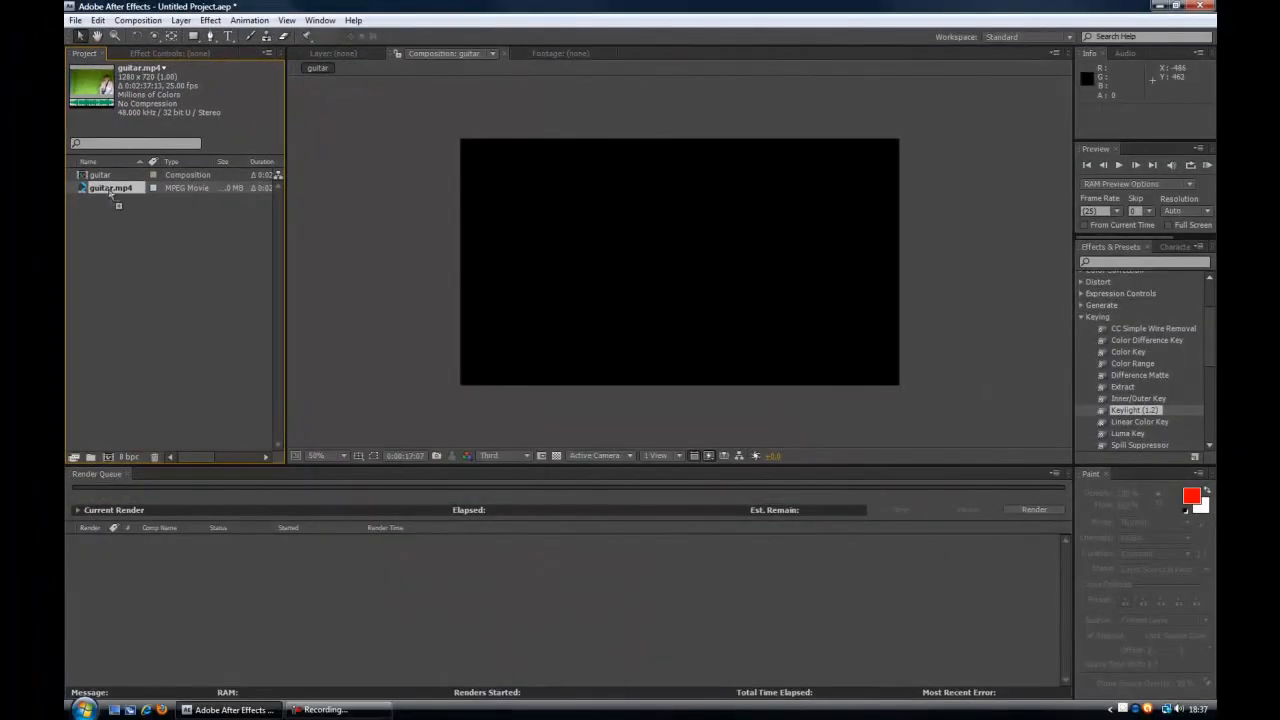
pyautogui.moveTo(123, 423); pyautogui.dragTo(108, 457)
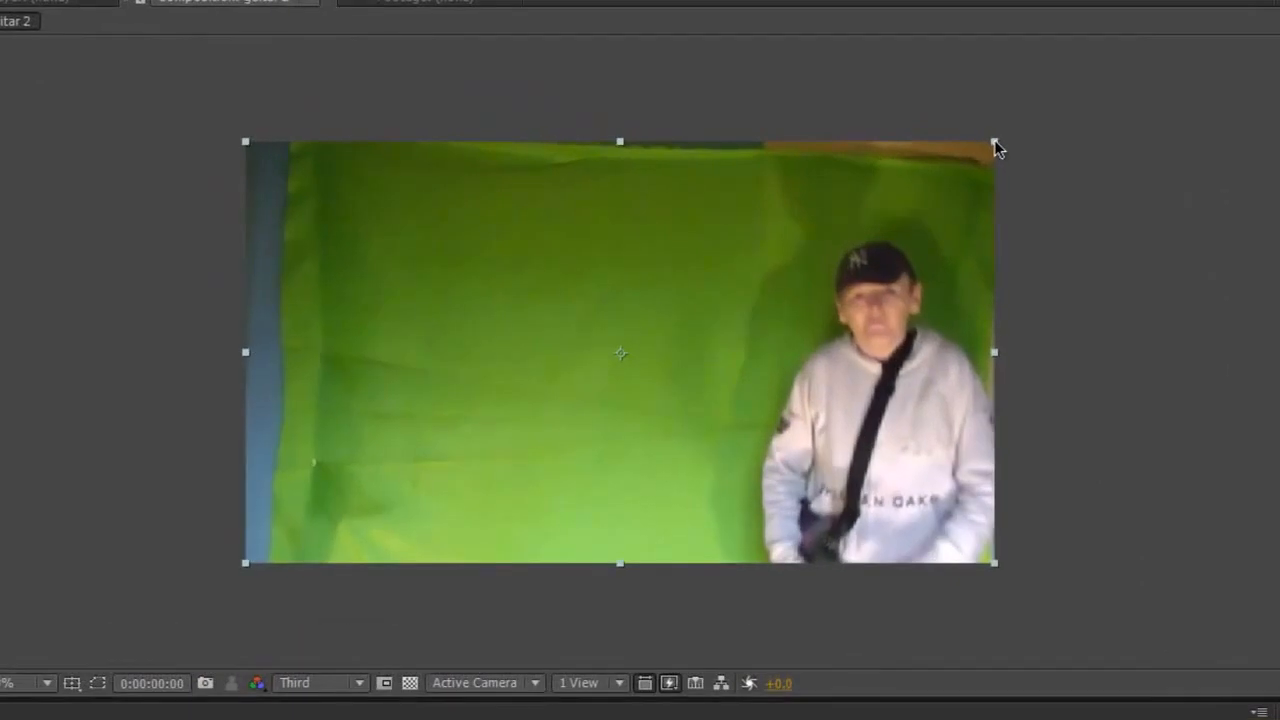
pyautogui.moveTo(994, 140); pyautogui.dragTo(1068, 90)
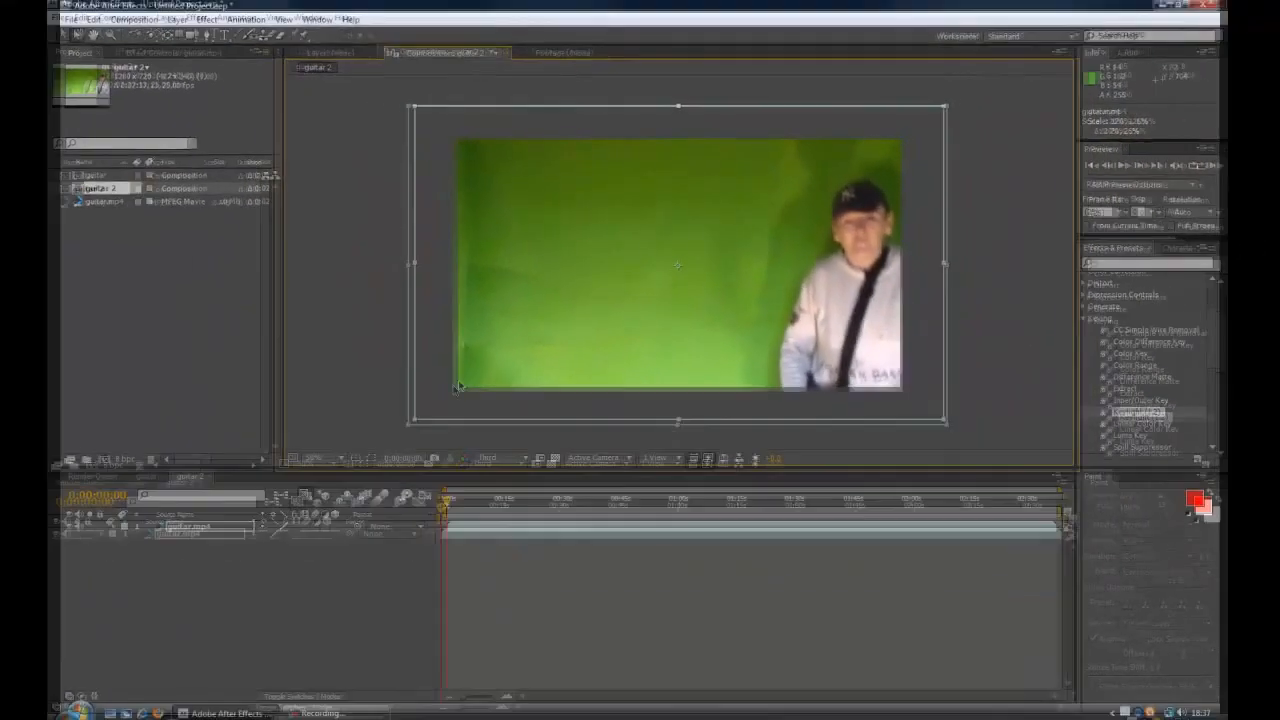
# Step: Move the current time to 0:00:28:23, the last frame before the player switches to the other side
pyautogui.moveTo(449, 500); pyautogui.dragTo(557, 497)
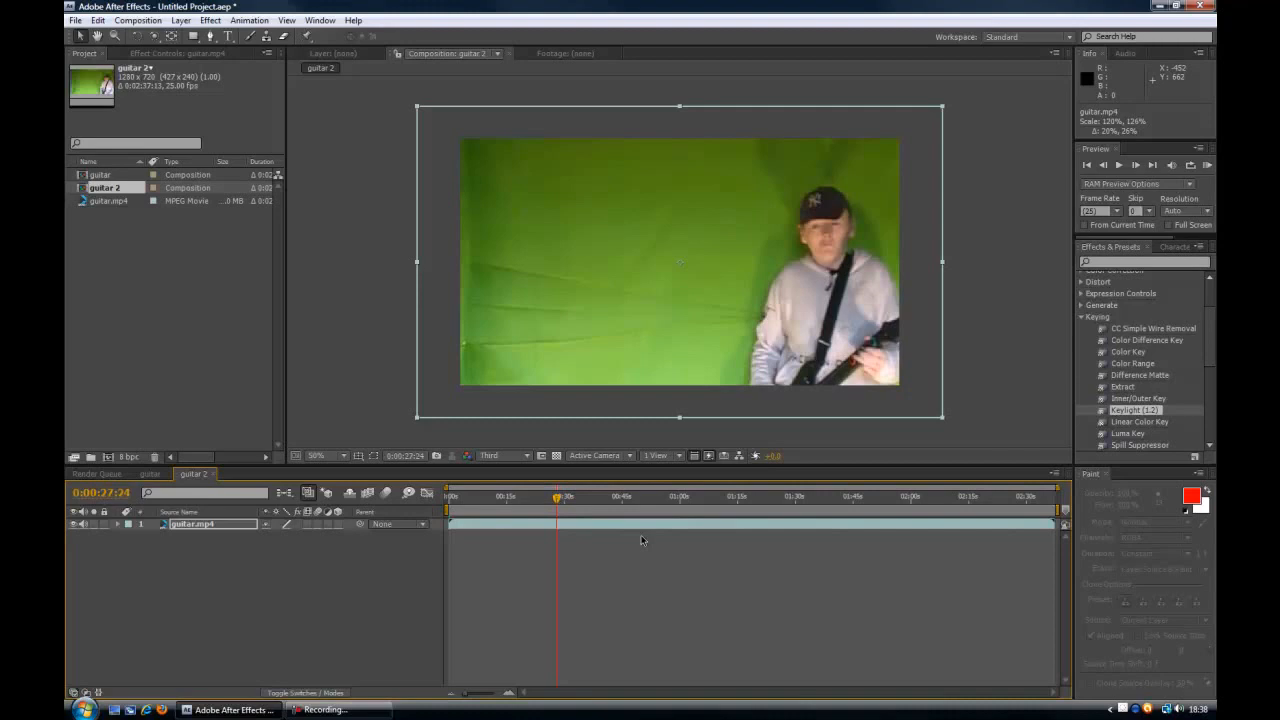
pyautogui.press('pagedown')
pyautogui.press('pagedown')
pyautogui.press('pagedown')
pyautogui.press('pagedown')
pyautogui.press('pagedown')
pyautogui.press('pagedown')
pyautogui.press('pagedown')
pyautogui.press('pagedown')
pyautogui.press('pagedown')
pyautogui.press('pagedown')
pyautogui.press('pagedown')
pyautogui.press('pagedown')
pyautogui.press('pagedown')
pyautogui.press('pagedown')
pyautogui.press('pagedown')
pyautogui.press('pagedown')
pyautogui.press('pagedown')
pyautogui.press('pagedown')
pyautogui.press('pagedown')
pyautogui.press('pagedown')
pyautogui.press('pagedown')
pyautogui.press('pagedown')
pyautogui.press('pagedown')
pyautogui.press('pagedown')
pyautogui.press('pagedown')
pyautogui.press('pagedown')
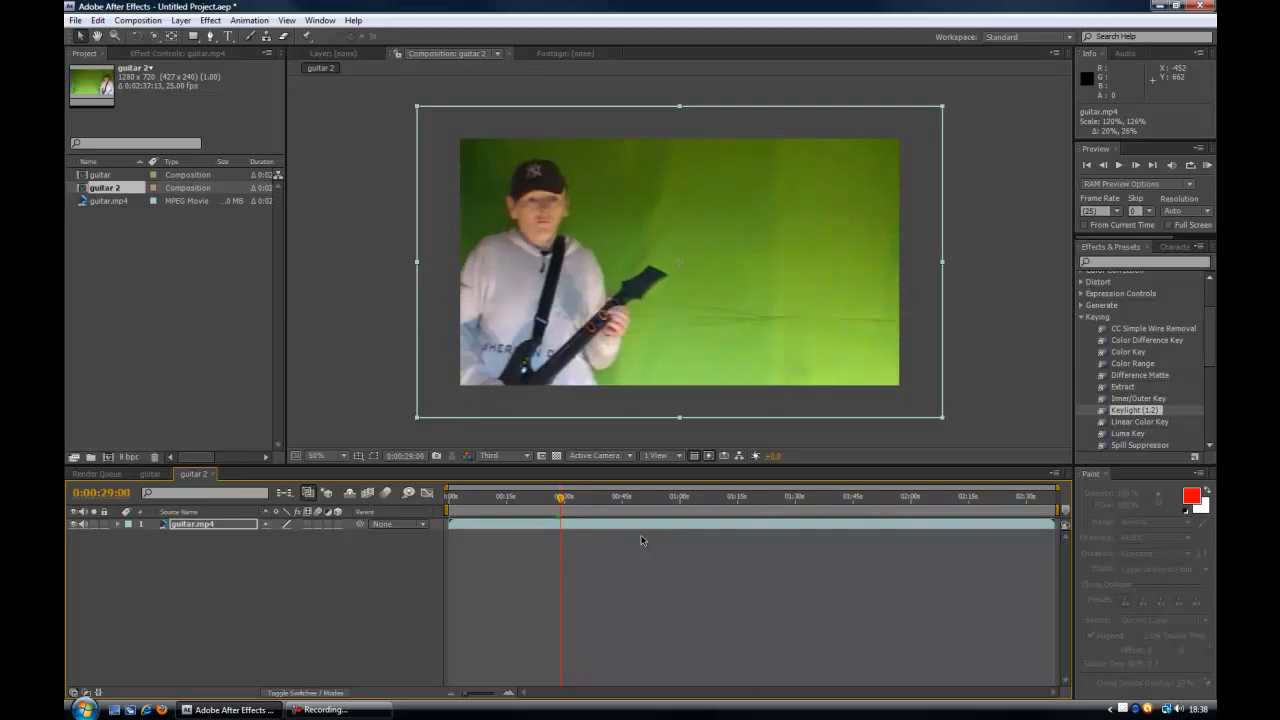
pyautogui.press('pageup')
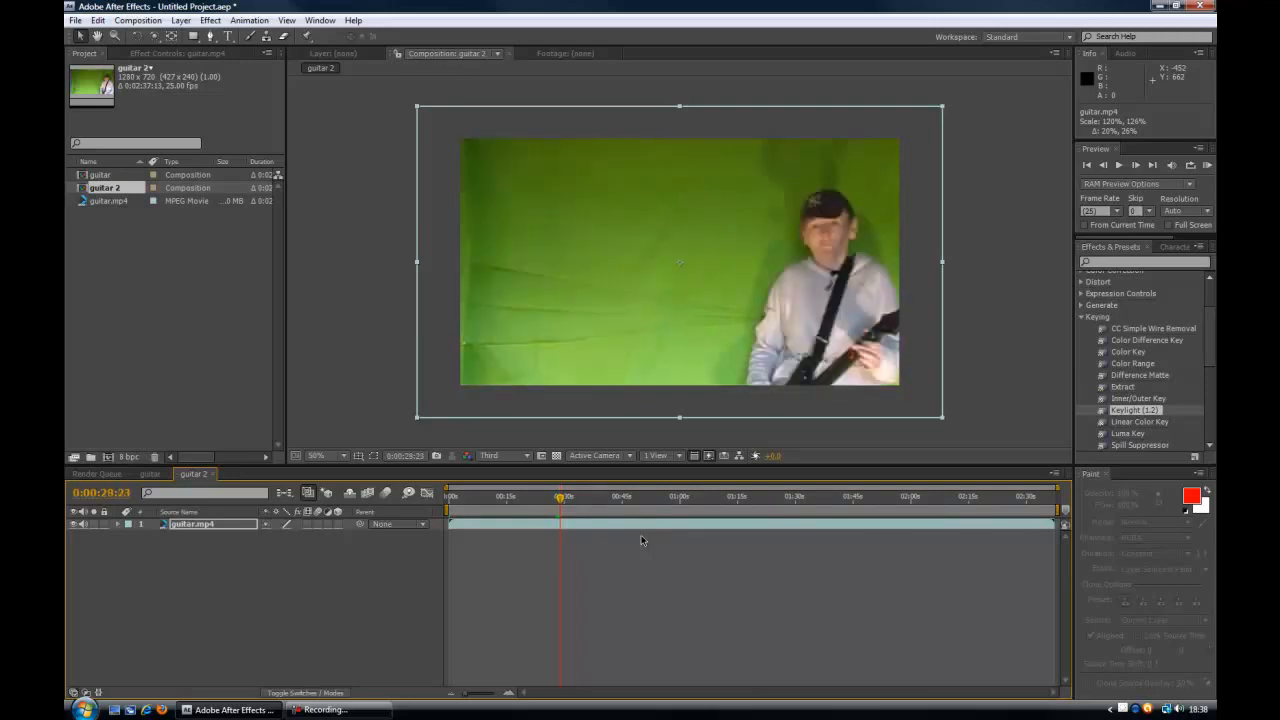
pyautogui.press('pagedown')
pyautogui.press('pageup')
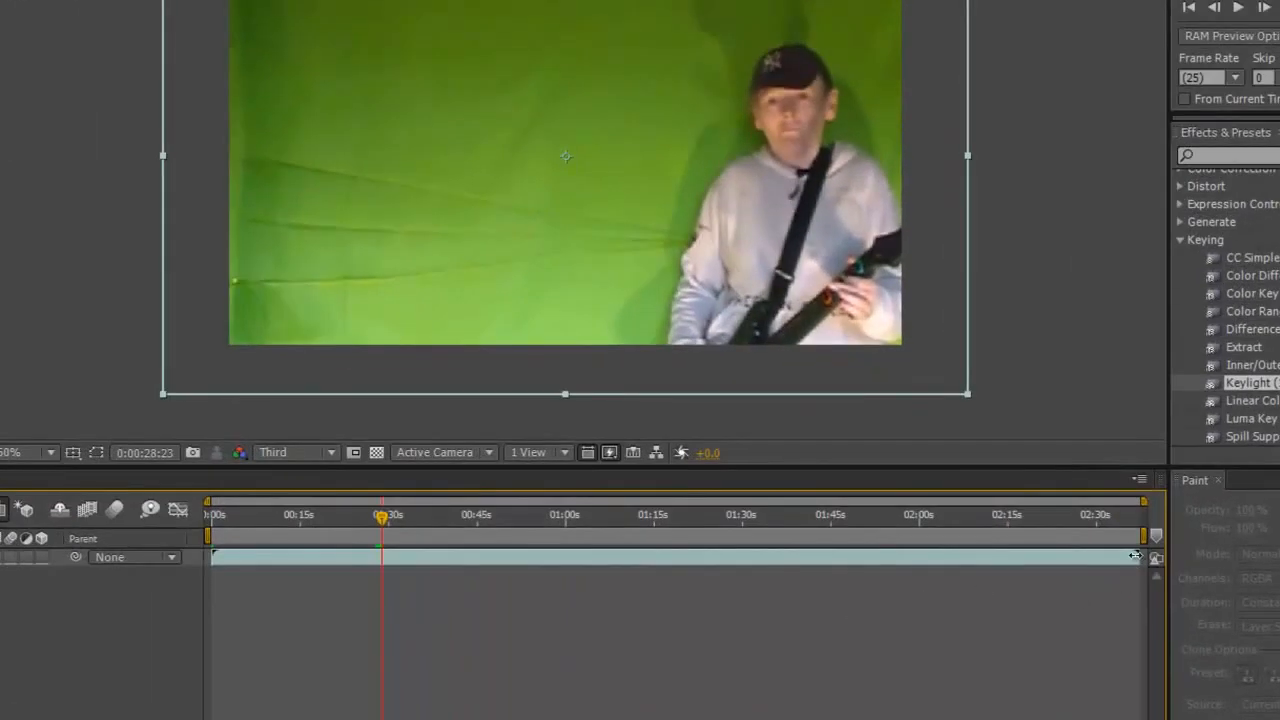
# Step: Trim the end of the guitar.mp4 layer to 0:00:28:23
pyautogui.moveTo(935, 557); pyautogui.dragTo(381, 565)
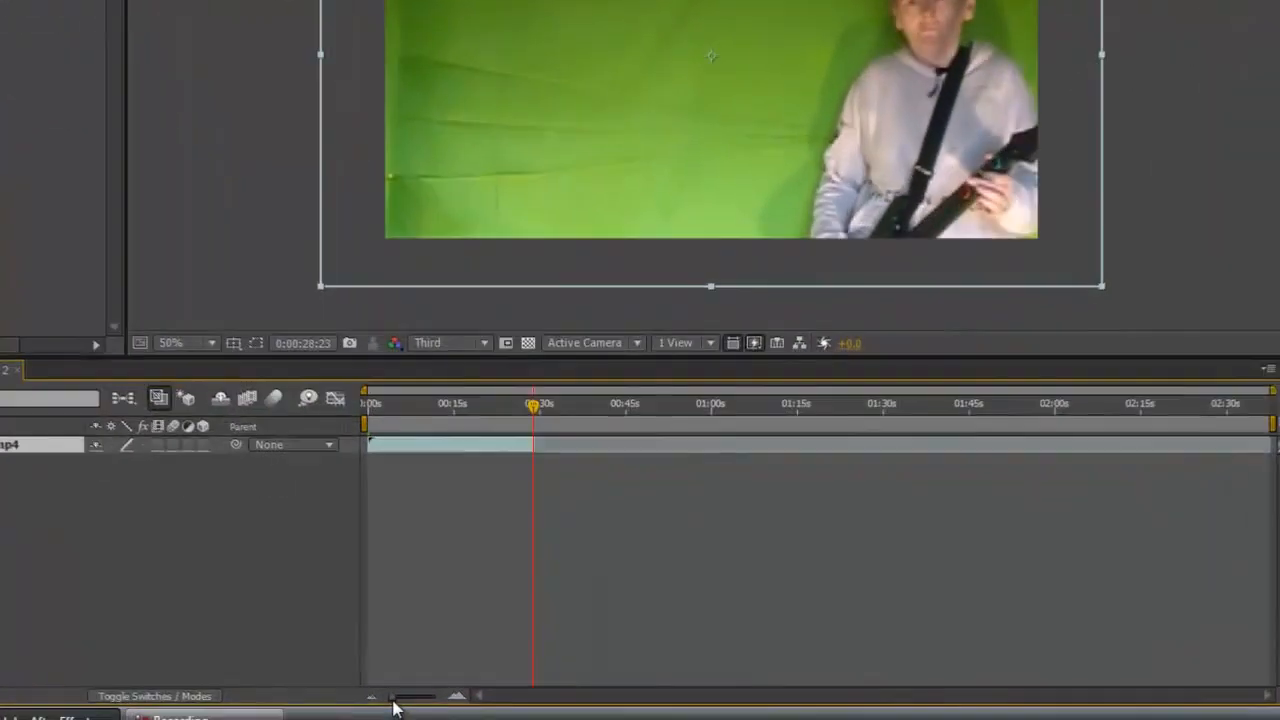
pyautogui.moveTo(426, 714)
pyautogui.mouseDown()
pyautogui.moveTo(469, 704)
pyautogui.moveTo(425, 695)
pyautogui.mouseUp()
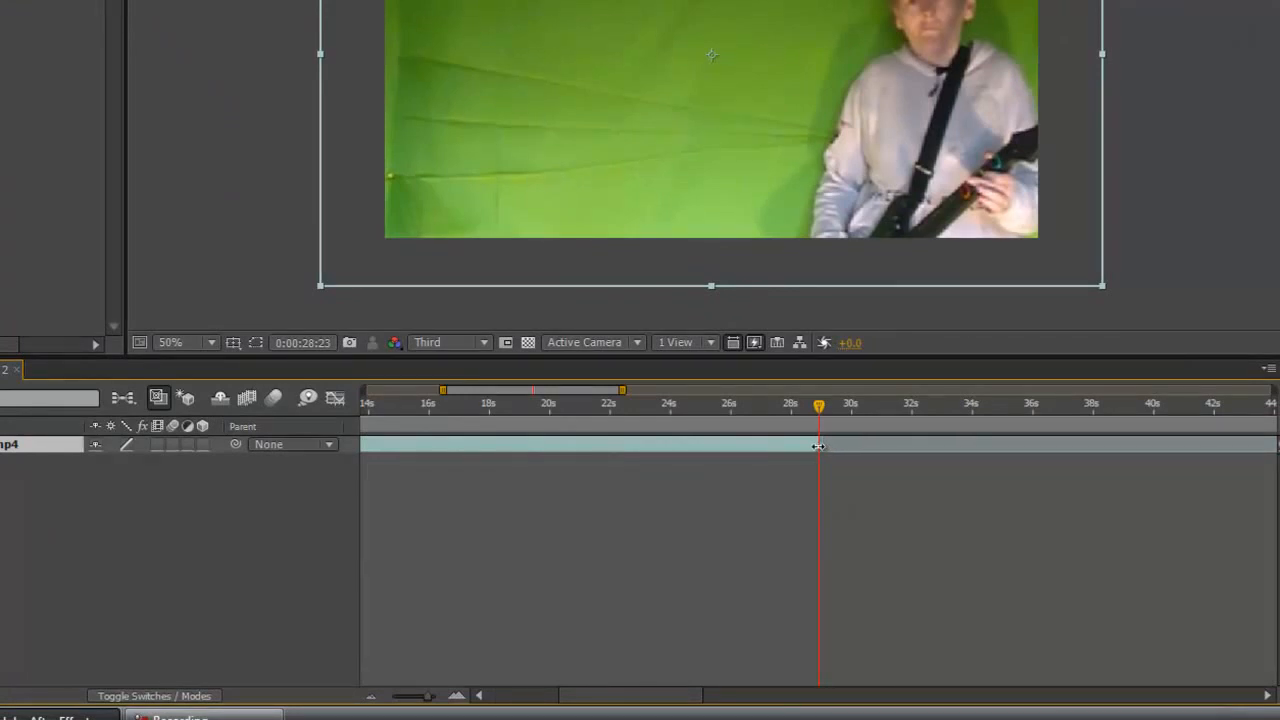
pyautogui.moveTo(818, 409)
pyautogui.mouseDown()
pyautogui.moveTo(803, 409)
pyautogui.moveTo(837, 409)
pyautogui.moveTo(820, 416)
pyautogui.mouseUp()
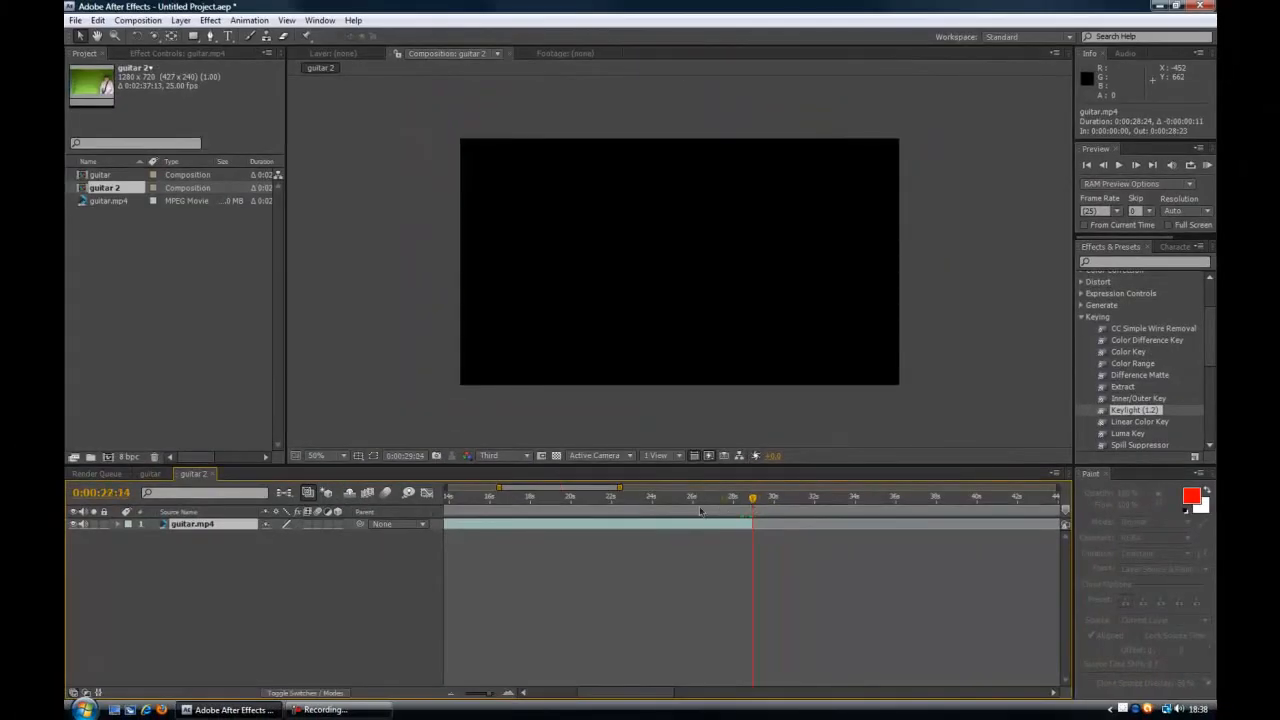
pyautogui.moveTo(489, 693); pyautogui.dragTo(447, 698)
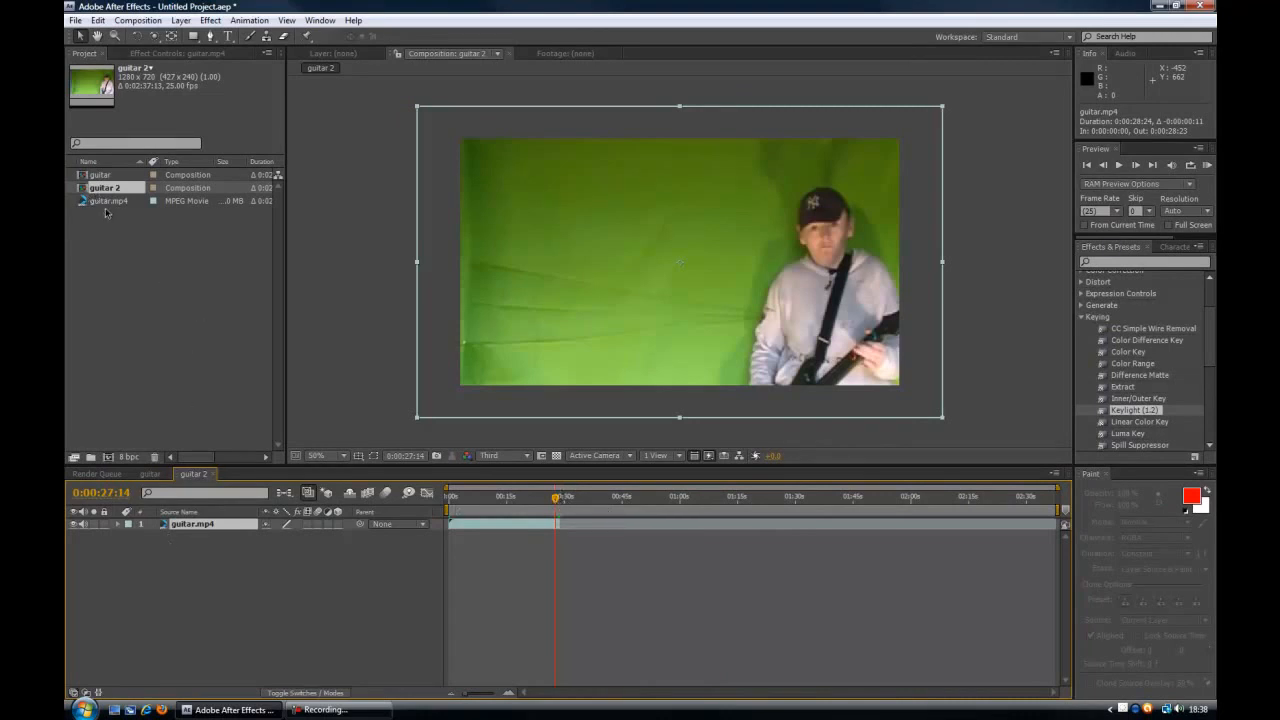
# Step: Add guitar.mp4 again below the first layer and trim its start to about 0:00:28:13, near the first clip's end
pyautogui.moveTo(104, 207); pyautogui.dragTo(190, 574)
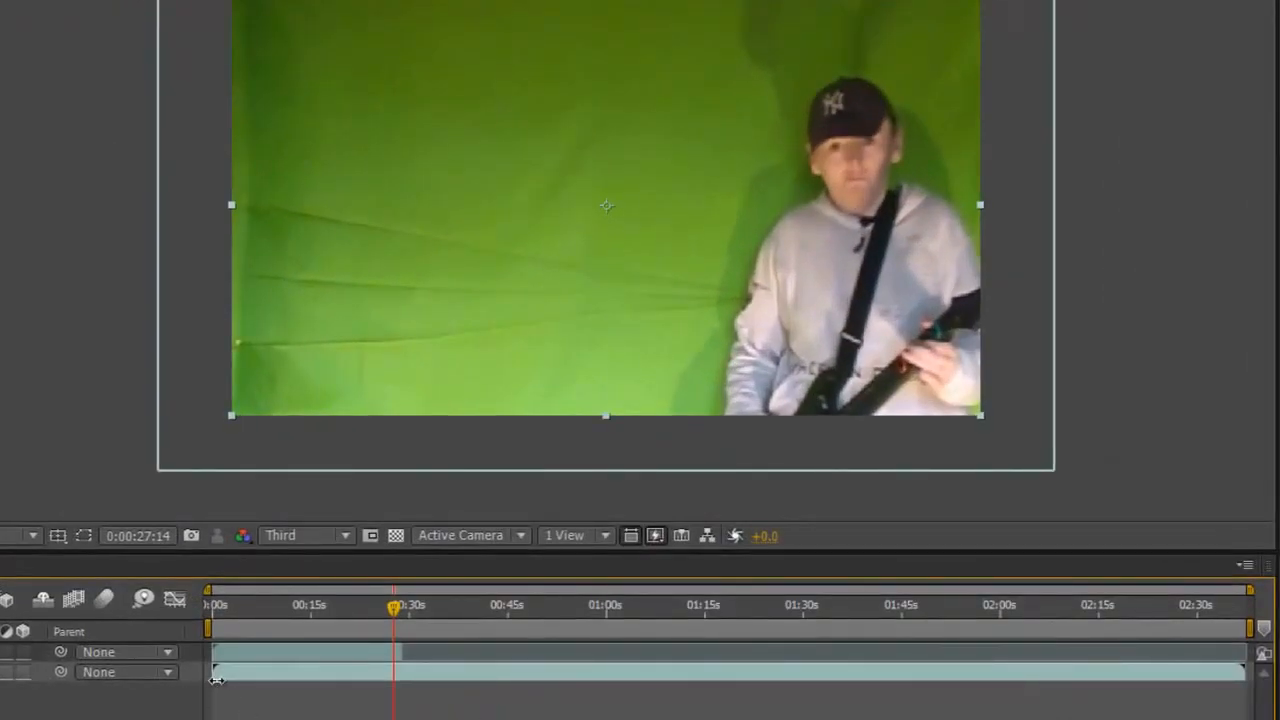
pyautogui.moveTo(213, 675); pyautogui.dragTo(399, 681)
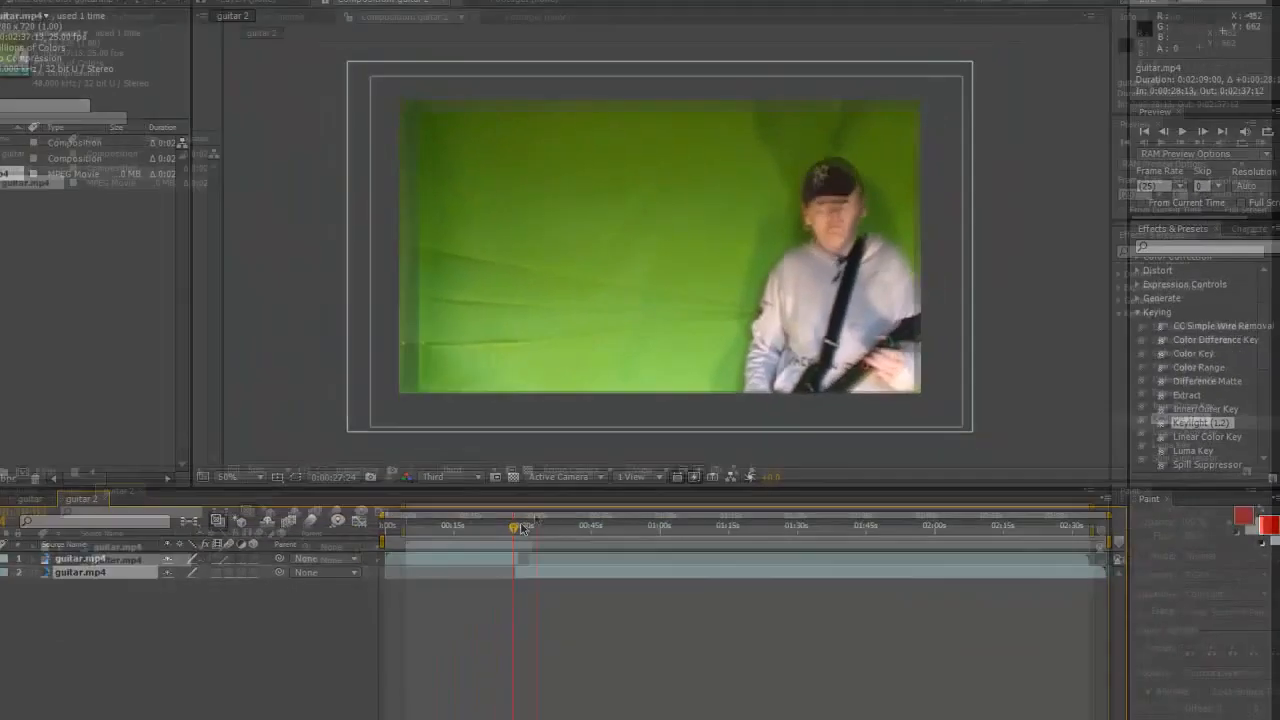
# Step: Enlarge the second guitar.mp4 layer to about 119% by 122% so the green backdrop fills the frame
pyautogui.moveTo(395, 608); pyautogui.dragTo(417, 610)
pyautogui.moveTo(571, 501); pyautogui.dragTo(587, 501)
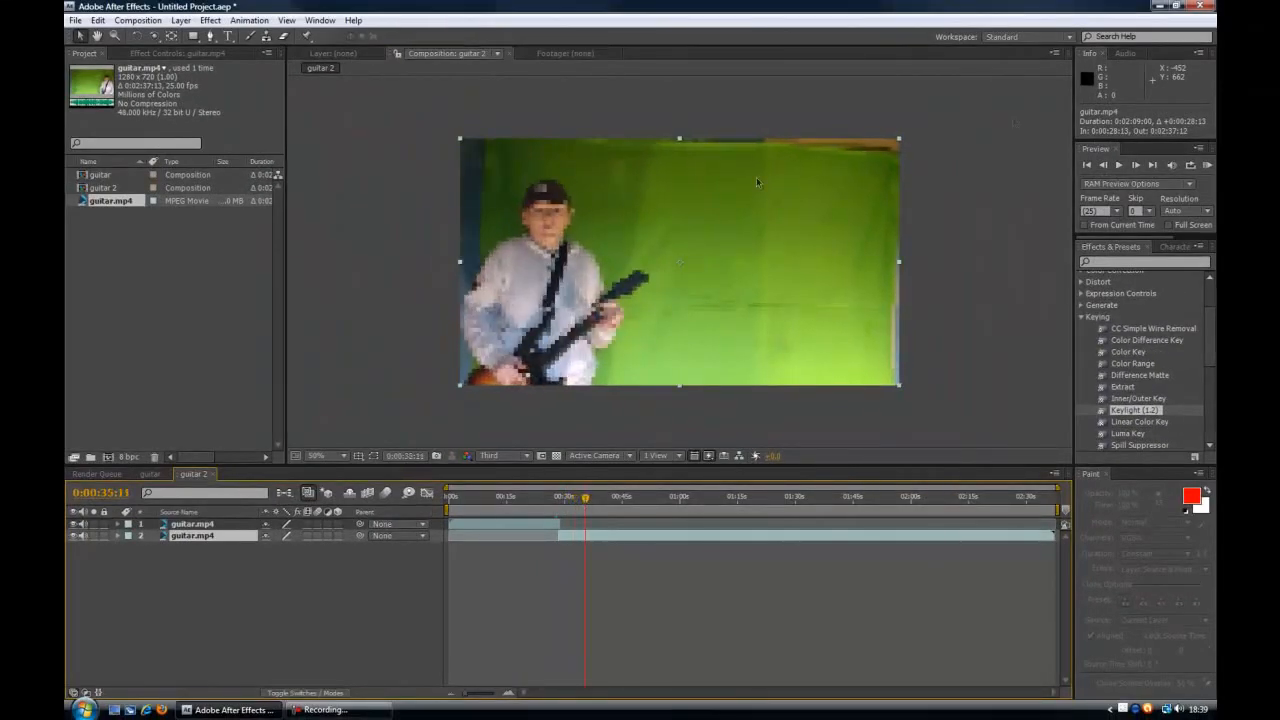
pyautogui.click(903, 138)
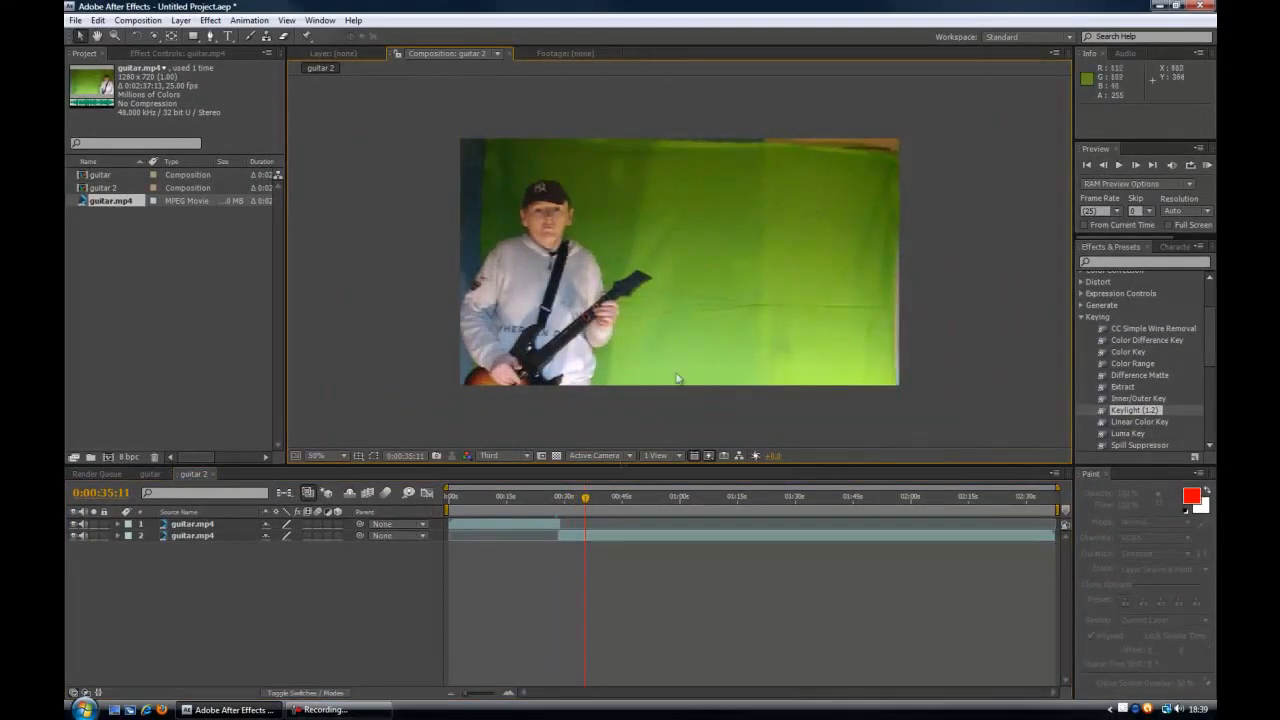
pyautogui.click(218, 536)
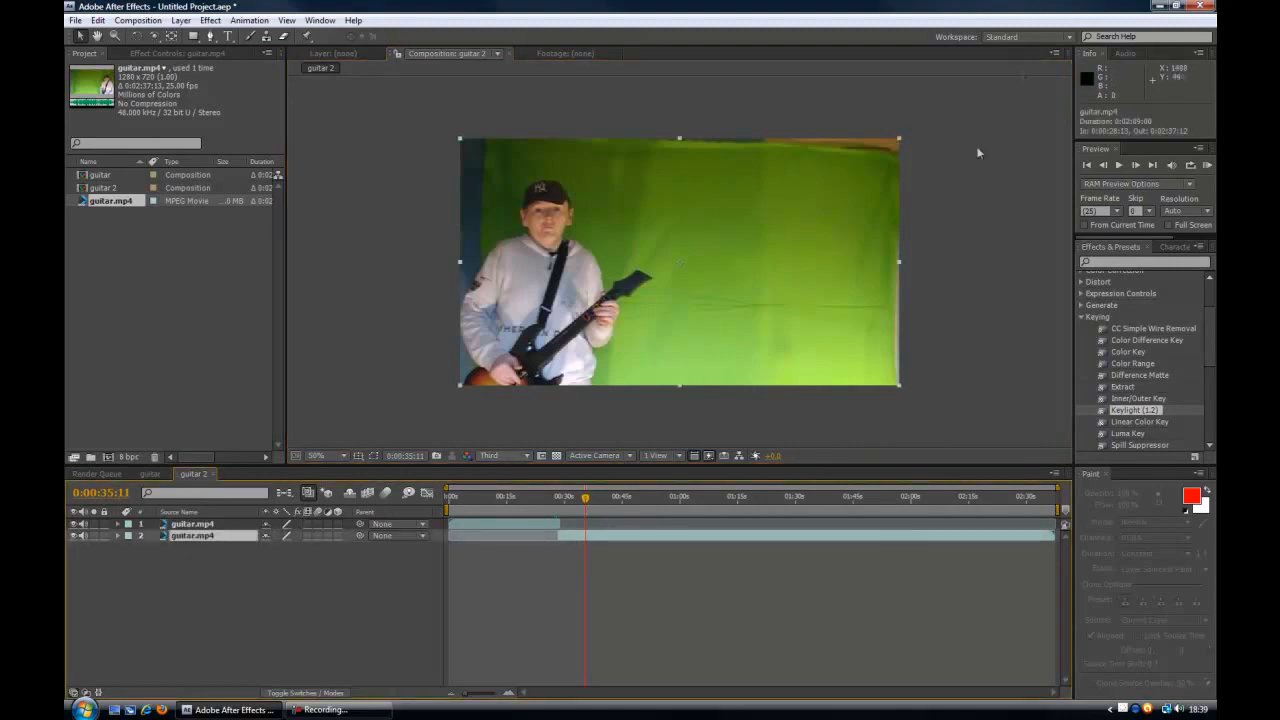
pyautogui.moveTo(899, 139); pyautogui.dragTo(940, 112)
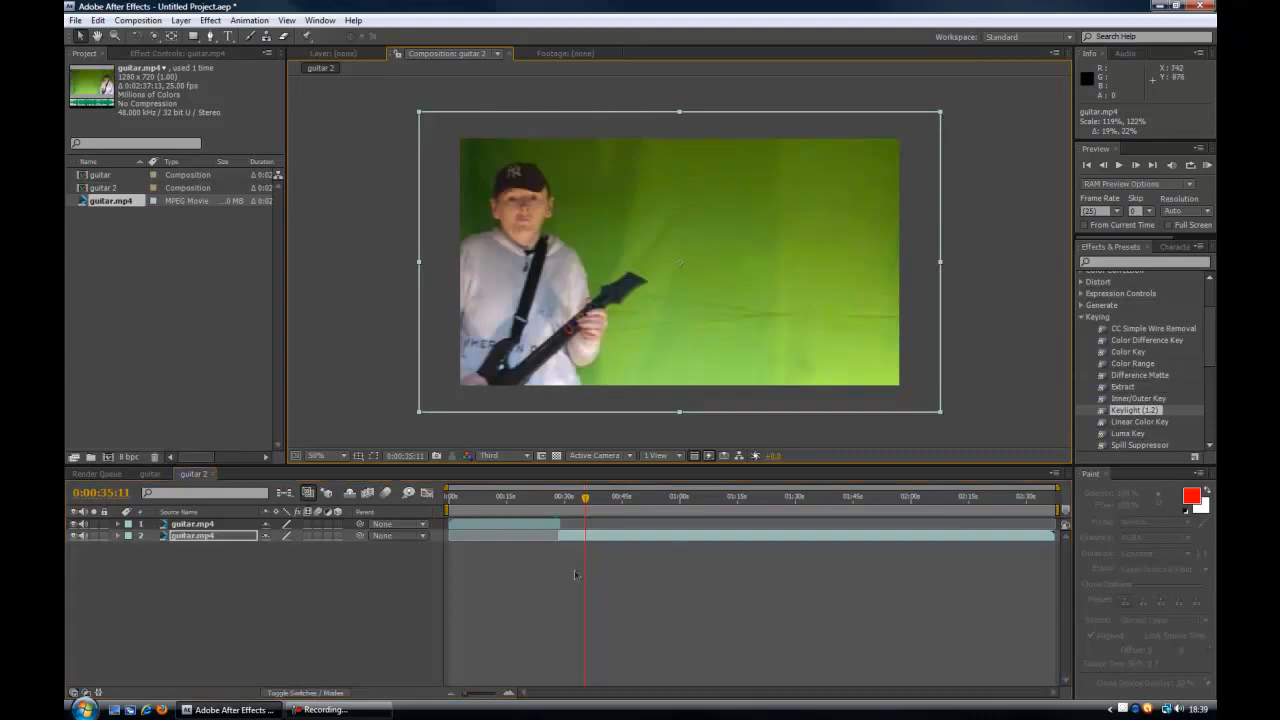
# Step: Trim the second layer's end to a duration of 0:00:28:17 and slide the clip to start at 0:00:00:00 under the first
pyautogui.moveTo(585, 501); pyautogui.dragTo(667, 521)
pyautogui.moveTo(1056, 531); pyautogui.dragTo(514, 543)
pyautogui.moveTo(512, 537); pyautogui.dragTo(516, 538)
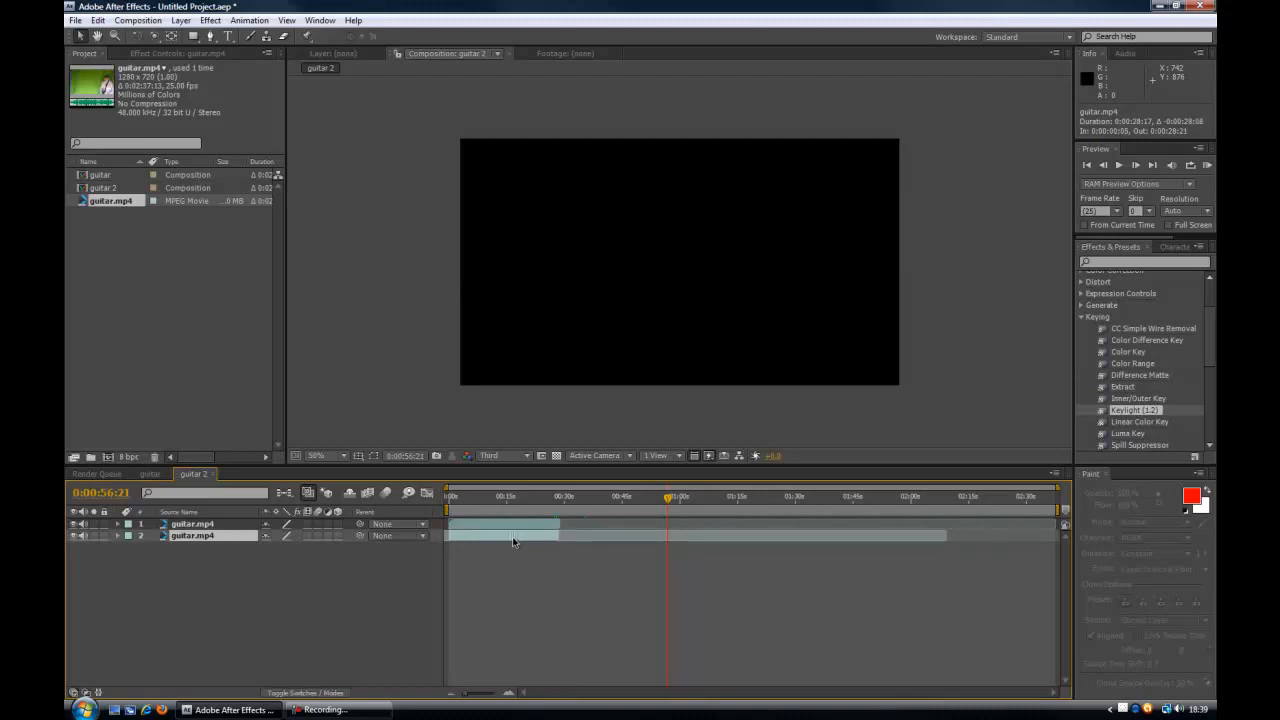
pyautogui.moveTo(513, 541); pyautogui.dragTo(510, 543)
pyautogui.moveTo(469, 697); pyautogui.dragTo(481, 697)
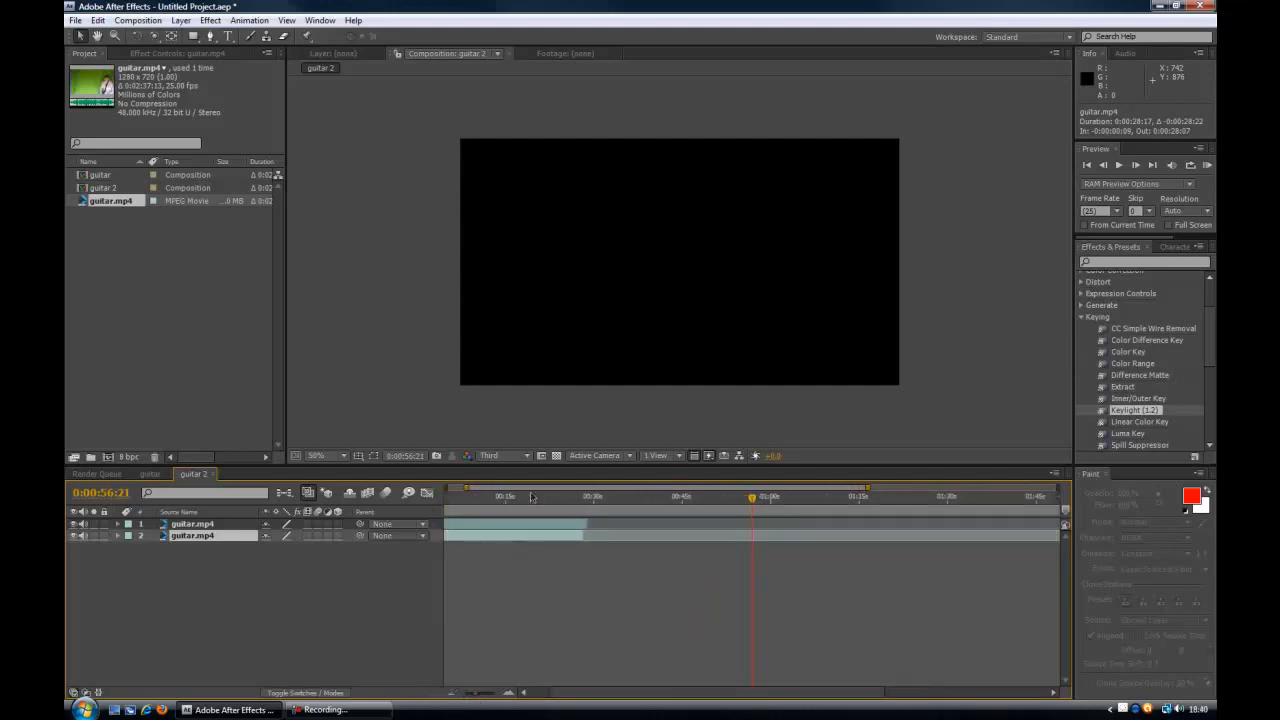
pyautogui.moveTo(501, 489); pyautogui.dragTo(481, 491)
pyautogui.moveTo(455, 538); pyautogui.dragTo(463, 540)
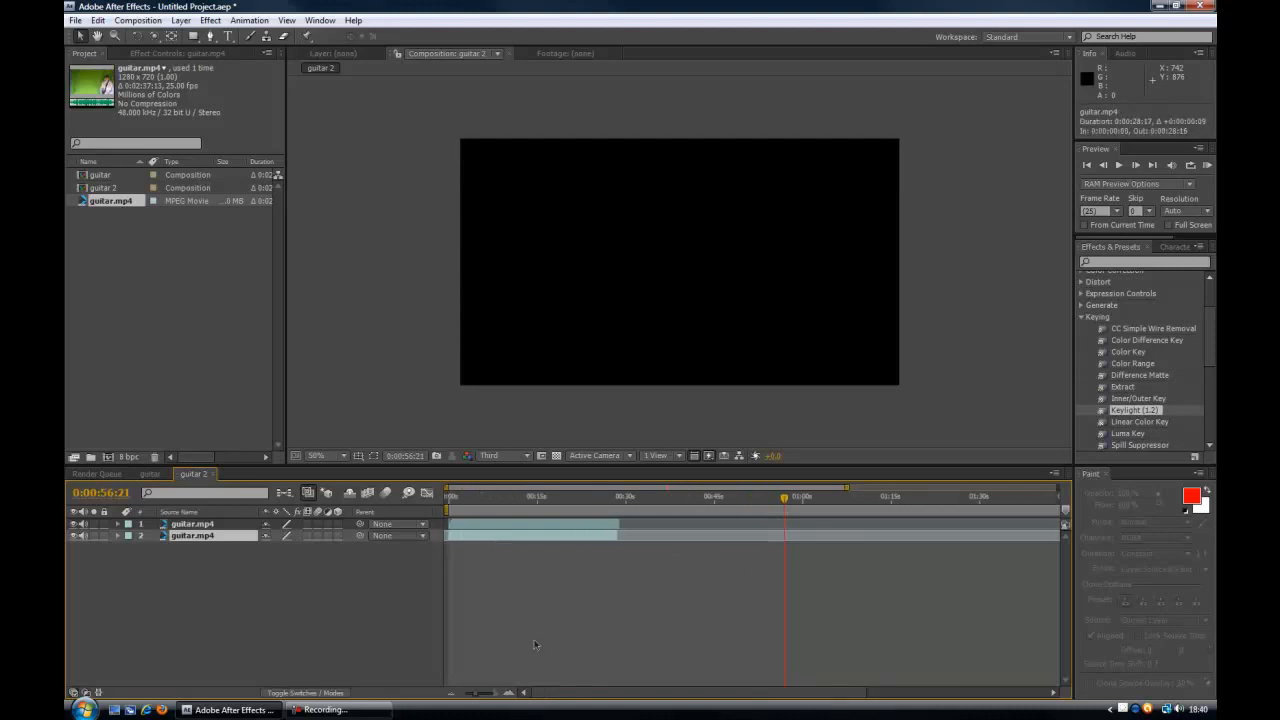
pyautogui.moveTo(475, 696); pyautogui.dragTo(430, 695)
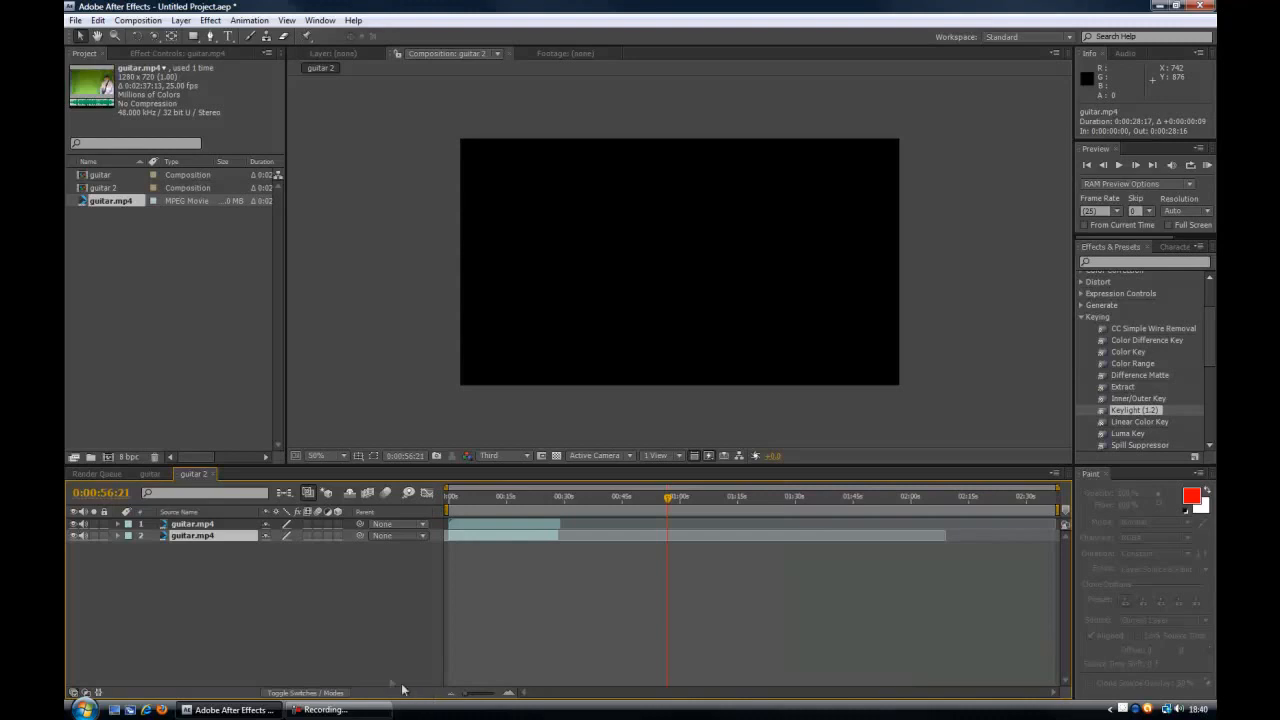
# Step: Apply Keylight (1.2) to the first layer and sample the green backdrop as its Screen Colour
pyautogui.click(501, 497)
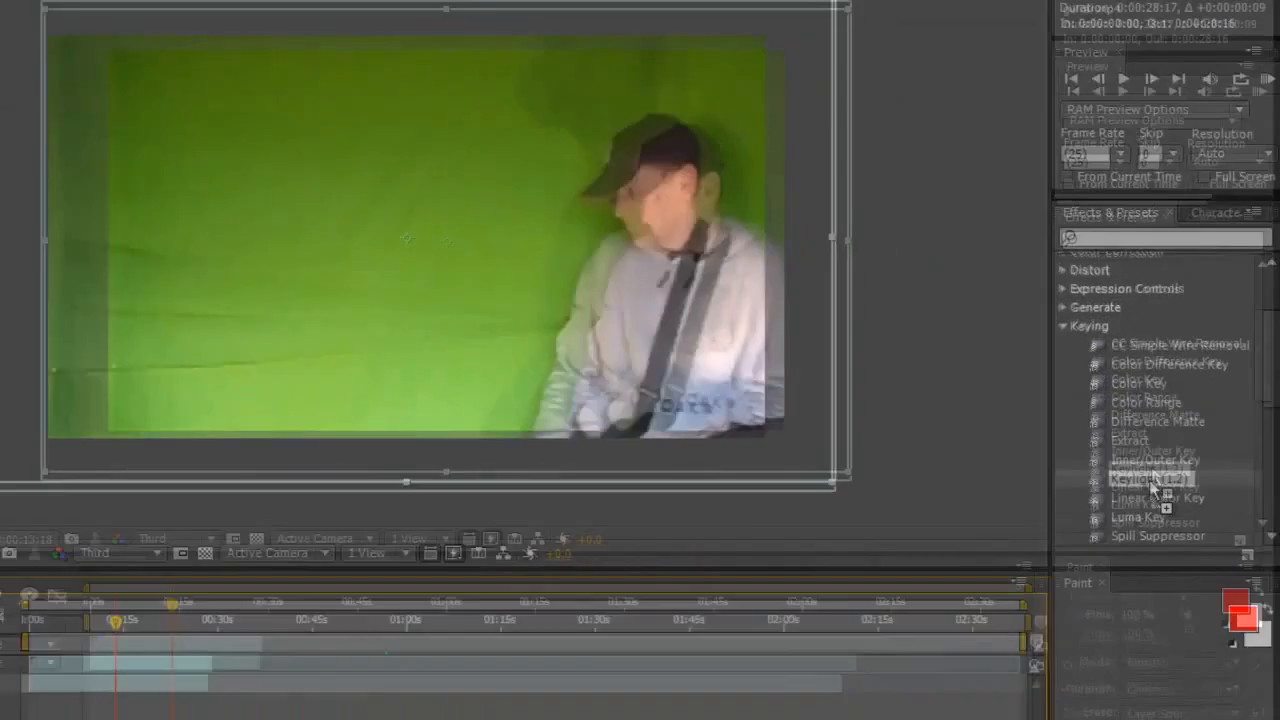
pyautogui.moveTo(1155, 487); pyautogui.dragTo(305, 232)
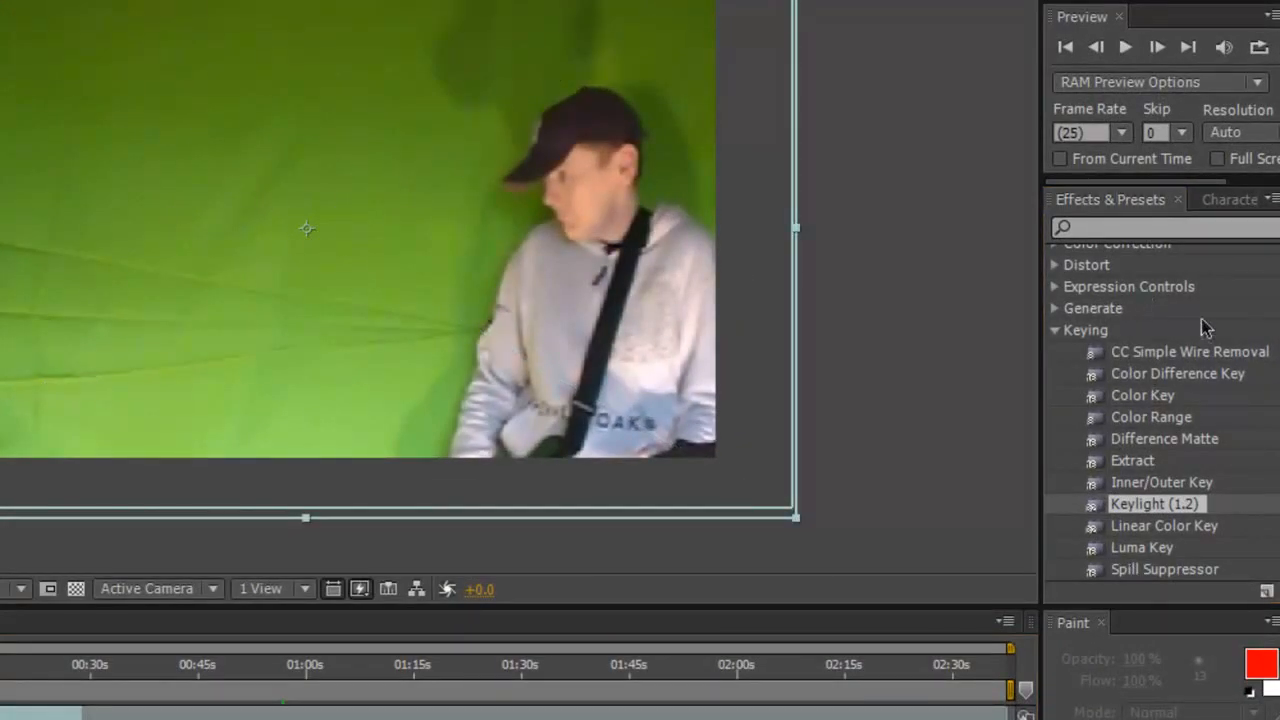
pyautogui.scroll(2, 1200, 315)
pyautogui.scroll(-1, 1104, 467)
pyautogui.scroll(-4, 1184, 525)
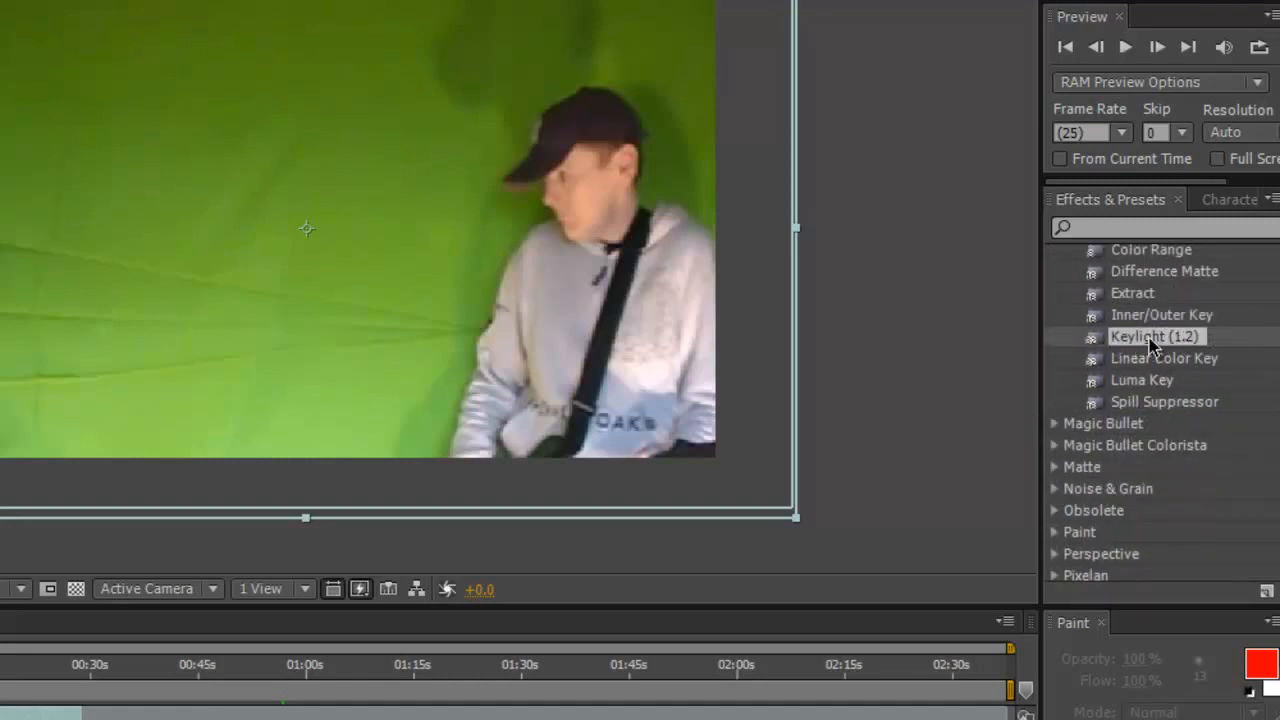
pyautogui.moveTo(1145, 339); pyautogui.dragTo(237, 266)
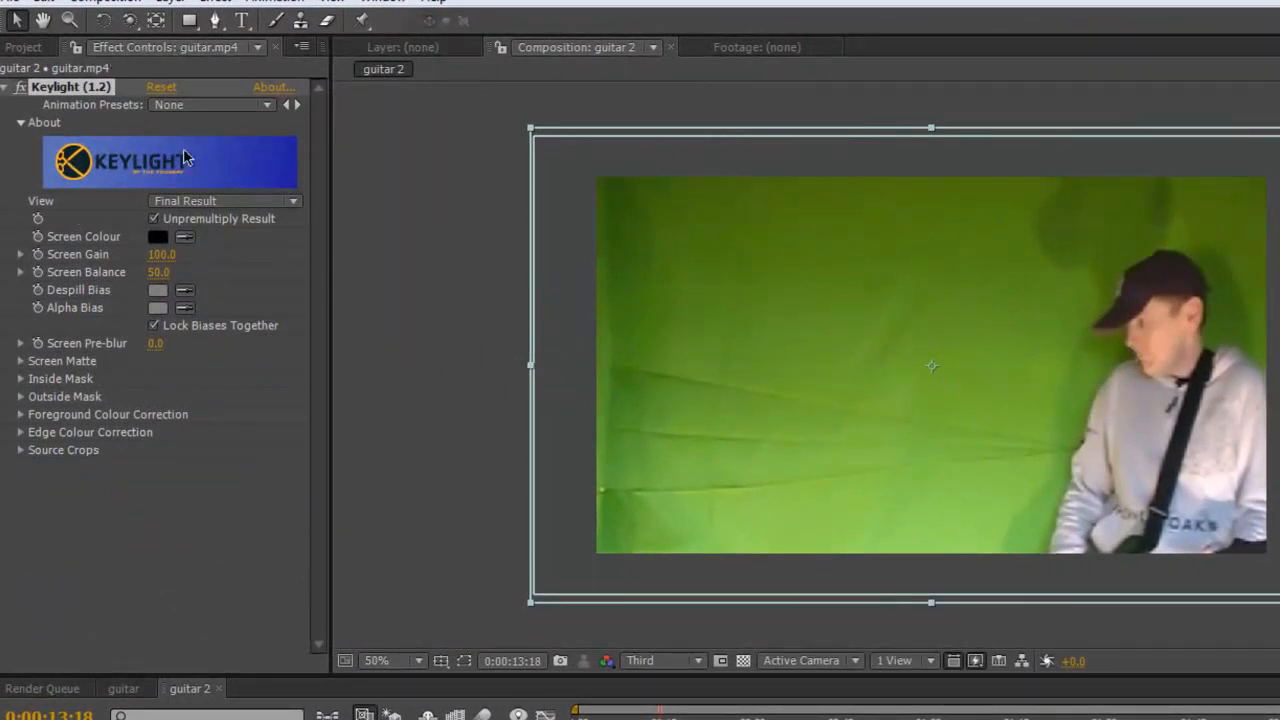
pyautogui.click(186, 237)
pyautogui.click(874, 340)
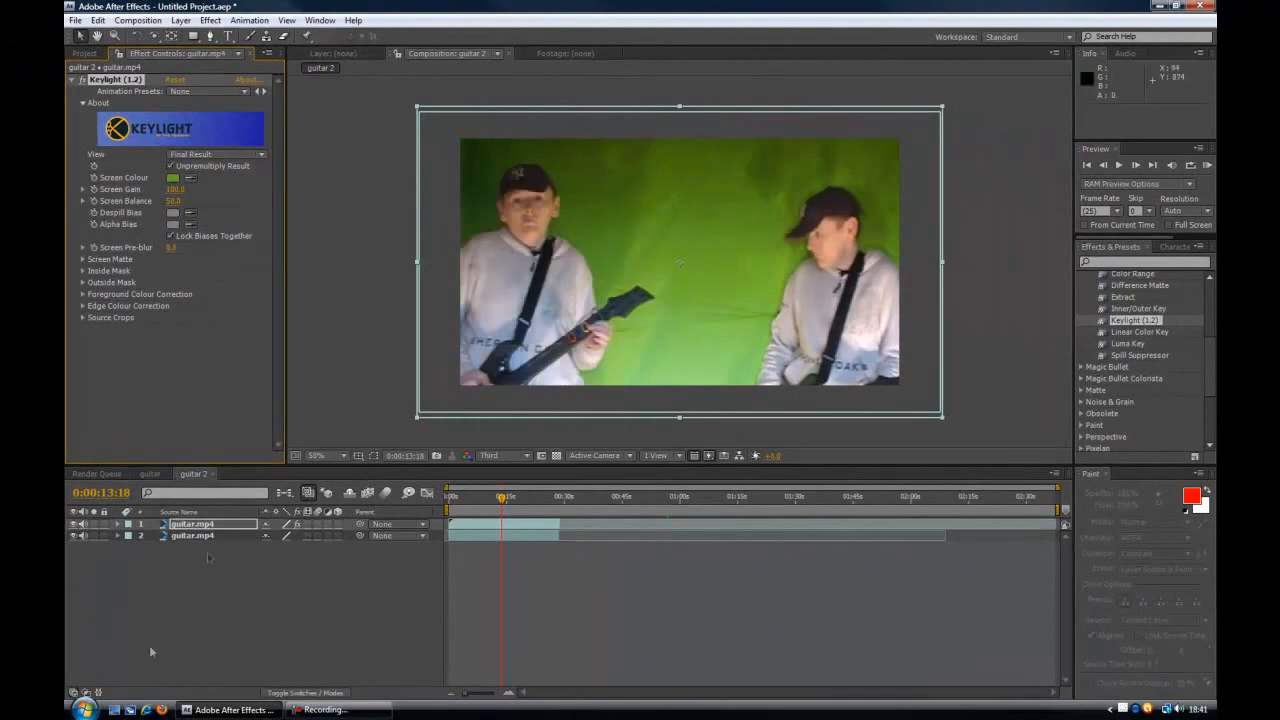
# Step: Hide the second layer and raise the first layer's Keylight Screen Gain to about 125 and Screen Balance to about 76
pyautogui.click(73, 536)
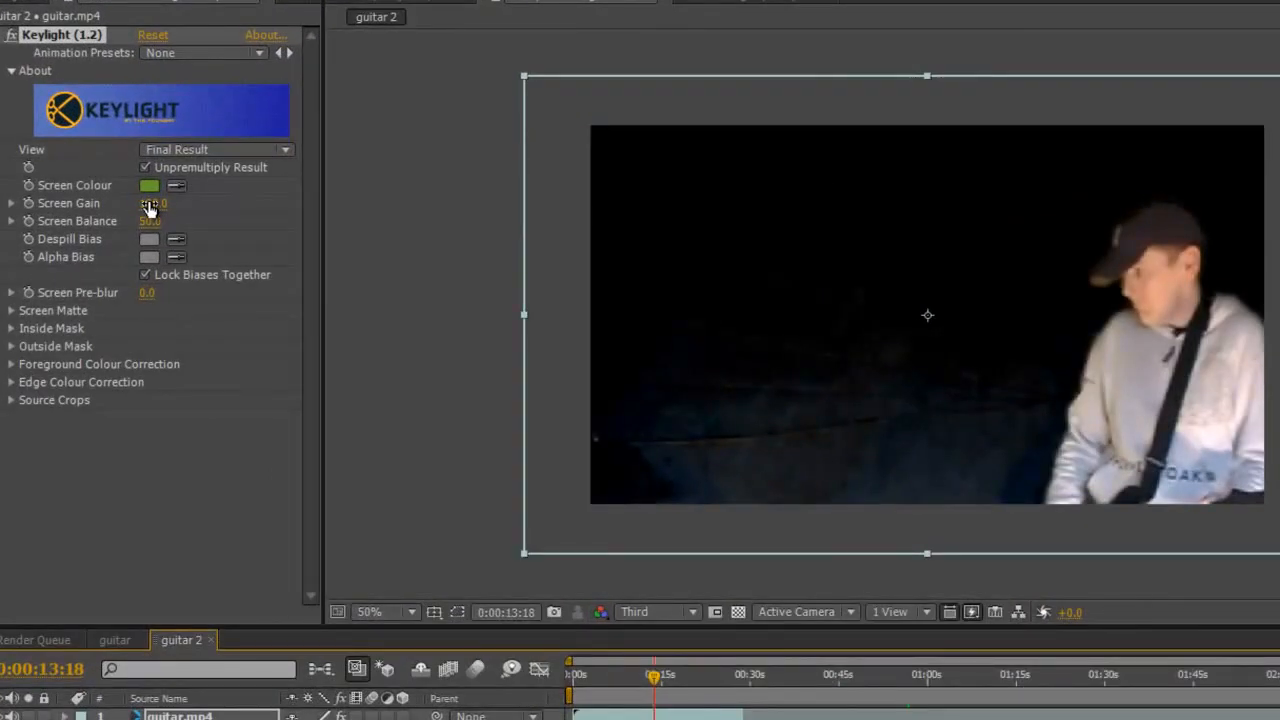
pyautogui.moveTo(151, 207); pyautogui.dragTo(188, 202)
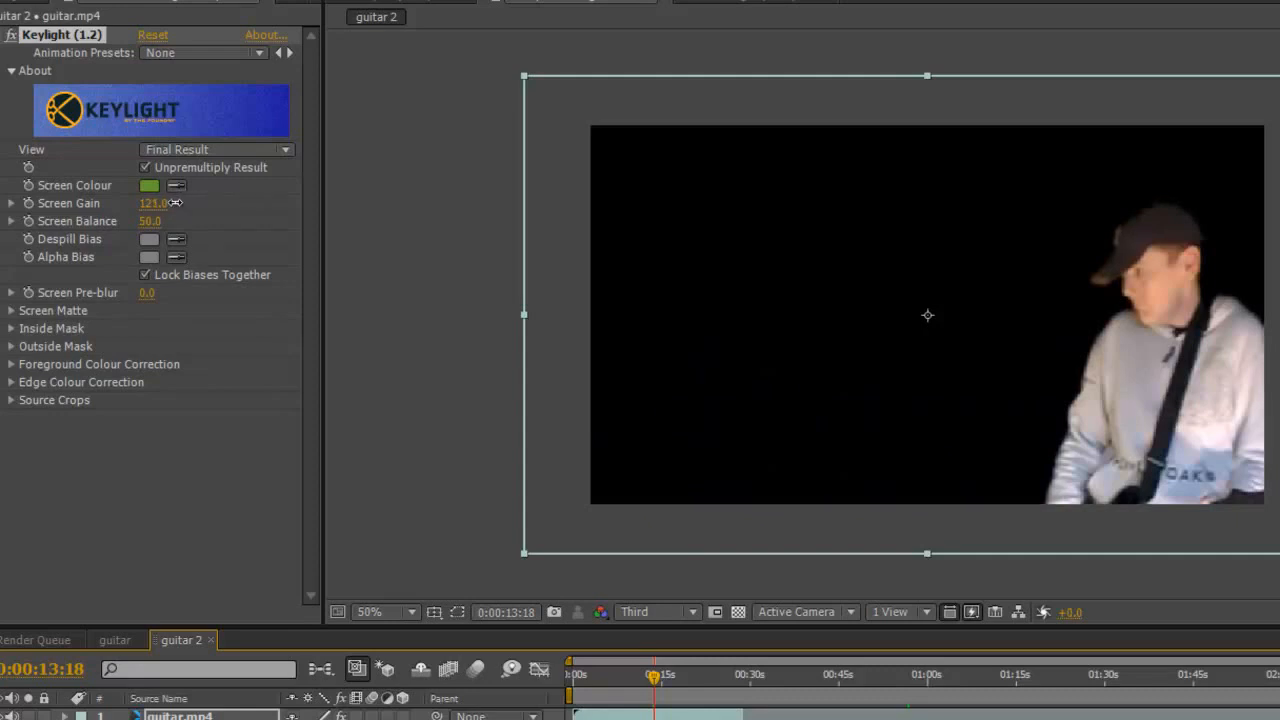
pyautogui.moveTo(180, 203)
pyautogui.mouseDown()
pyautogui.moveTo(152, 222)
pyautogui.moveTo(193, 221)
pyautogui.moveTo(178, 221)
pyautogui.mouseUp()
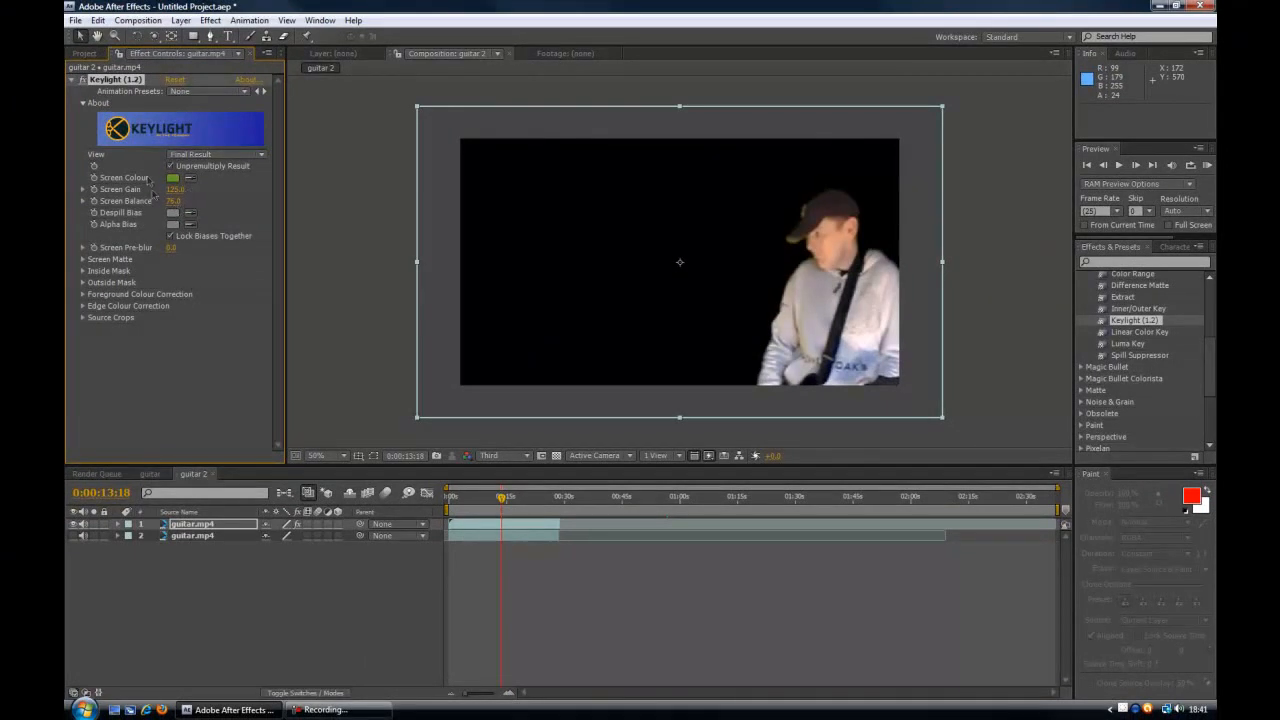
# Step: Hide the first layer, show the second one and apply Keylight (1.2) to it
pyautogui.click(73, 524)
pyautogui.click(73, 535)
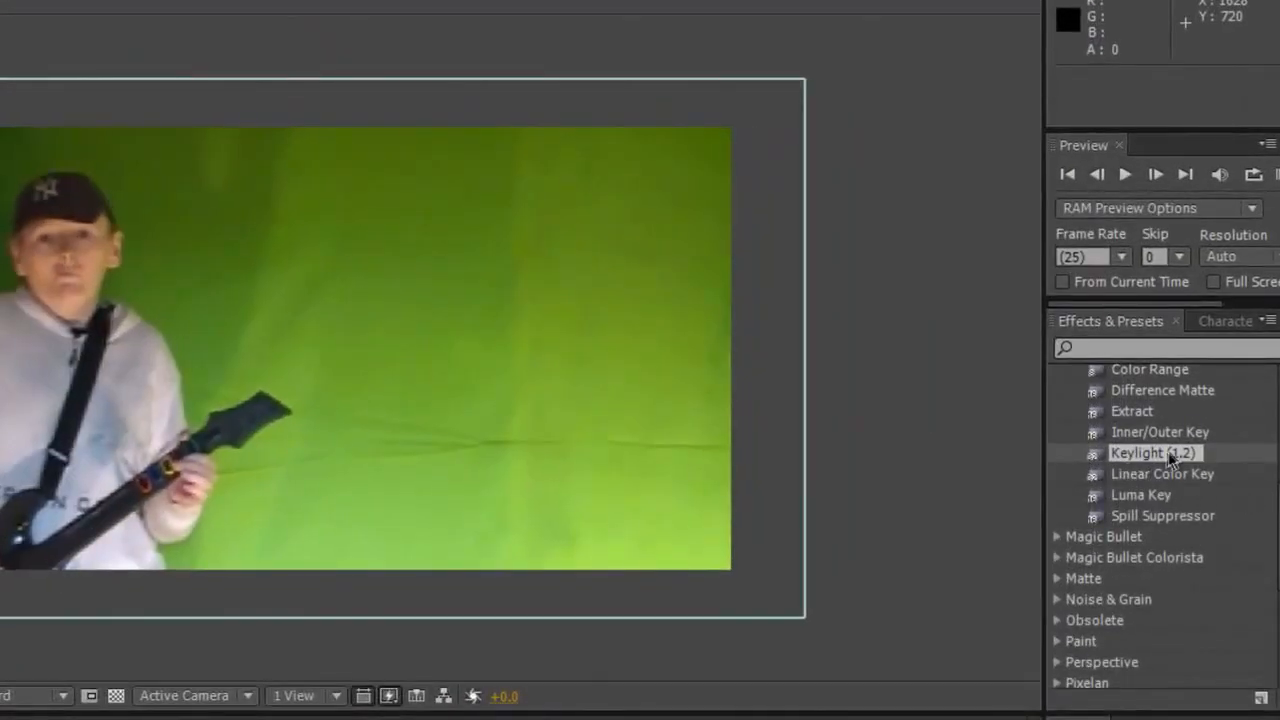
pyautogui.moveTo(1168, 456); pyautogui.dragTo(430, 374)
pyautogui.moveTo(340, 340); pyautogui.dragTo(383, 366)
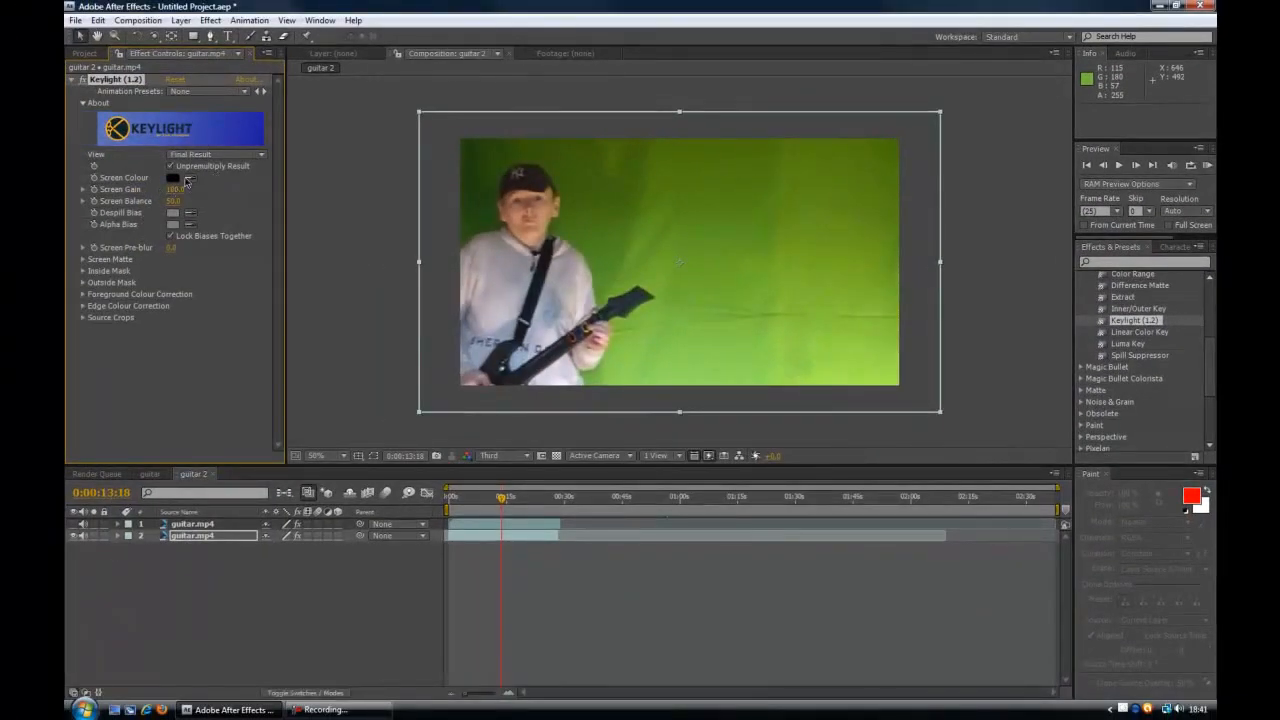
# Step: Sample the green backdrop as the second layer's Screen Colour and raise its Screen Gain to about 127
pyautogui.click(188, 178)
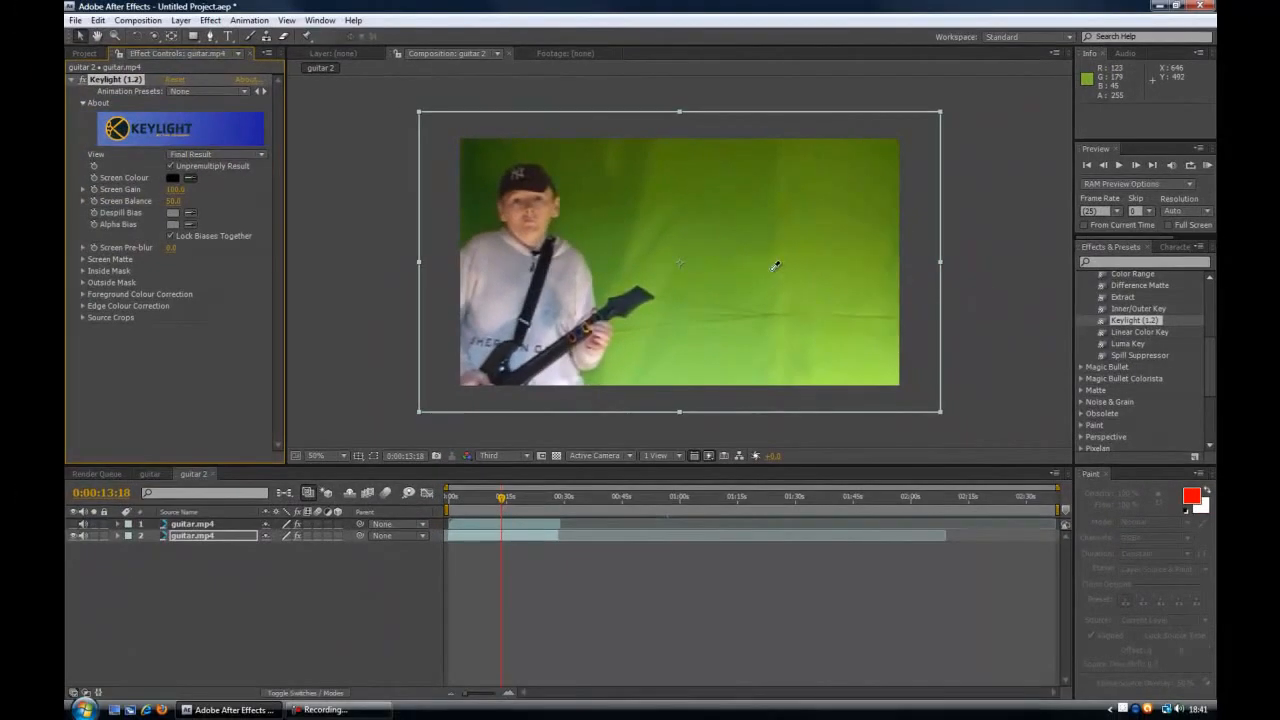
pyautogui.click(780, 267)
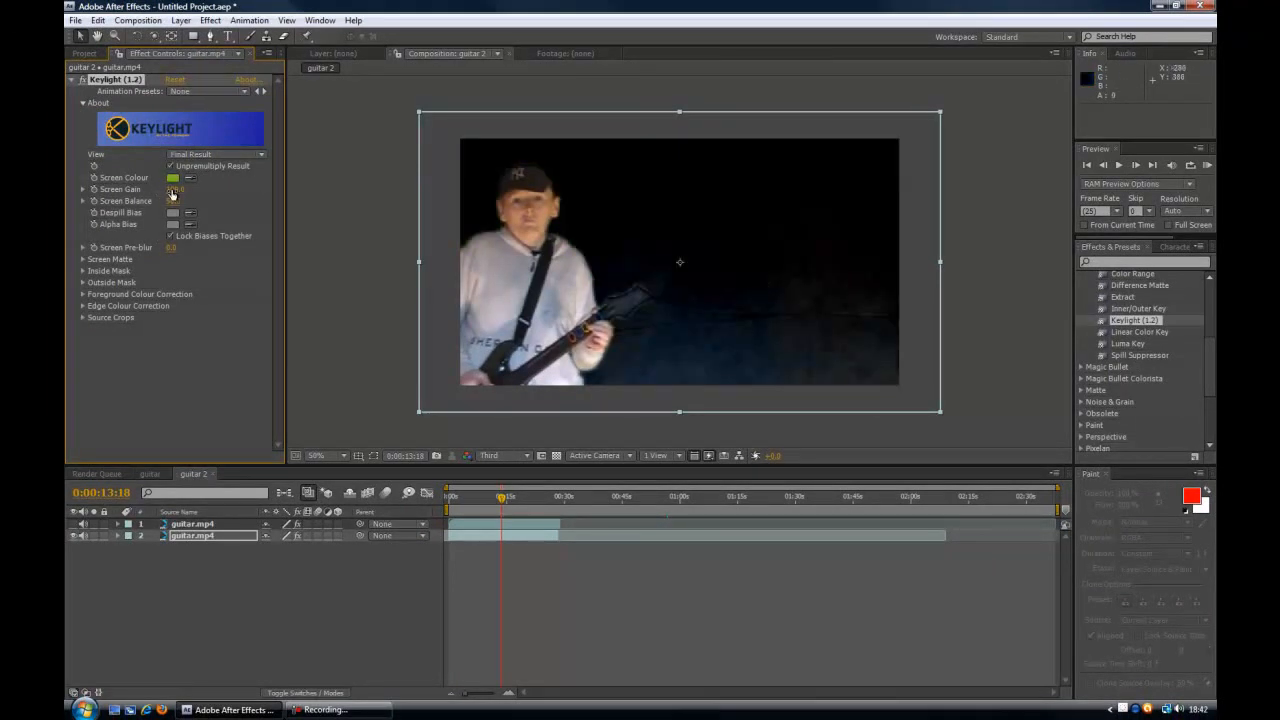
pyautogui.moveTo(176, 189); pyautogui.dragTo(184, 189)
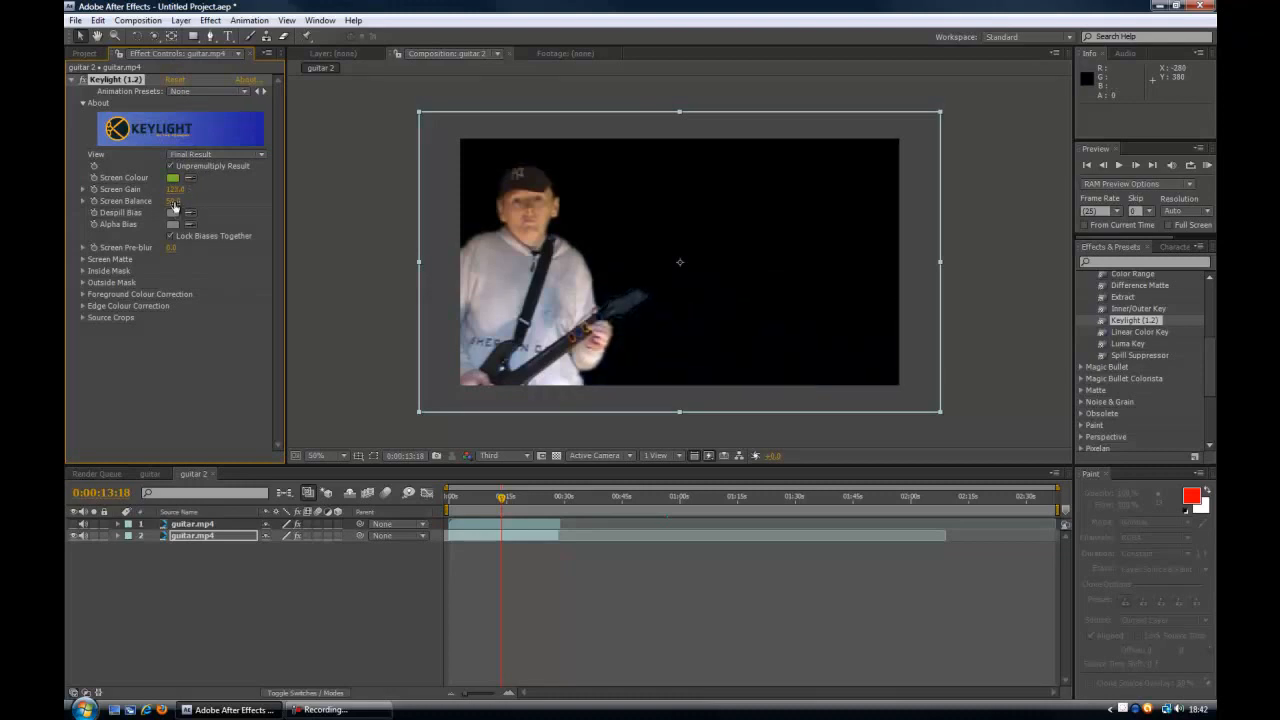
# Step: Raise the second layer's Keylight Screen Balance to about 73 and make the first layer visible again
pyautogui.moveTo(184, 201); pyautogui.dragTo(189, 201)
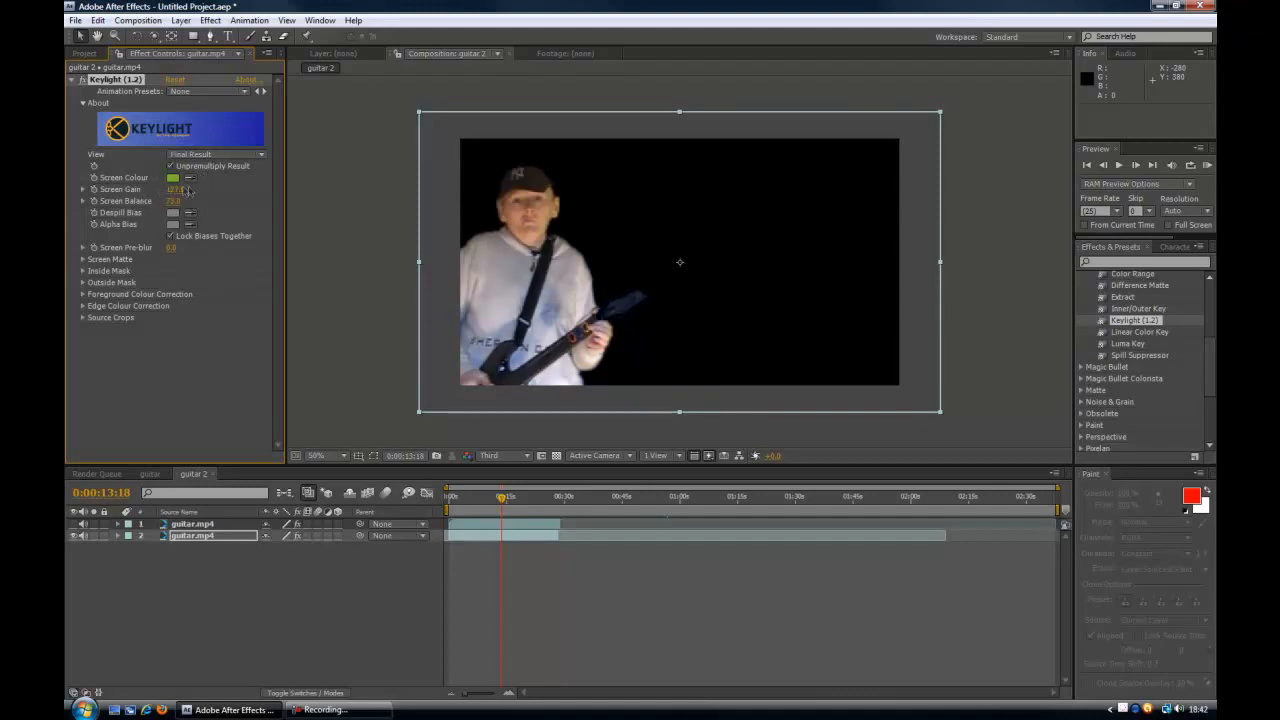
pyautogui.moveTo(174, 194); pyautogui.dragTo(247, 192)
pyautogui.click(73, 524)
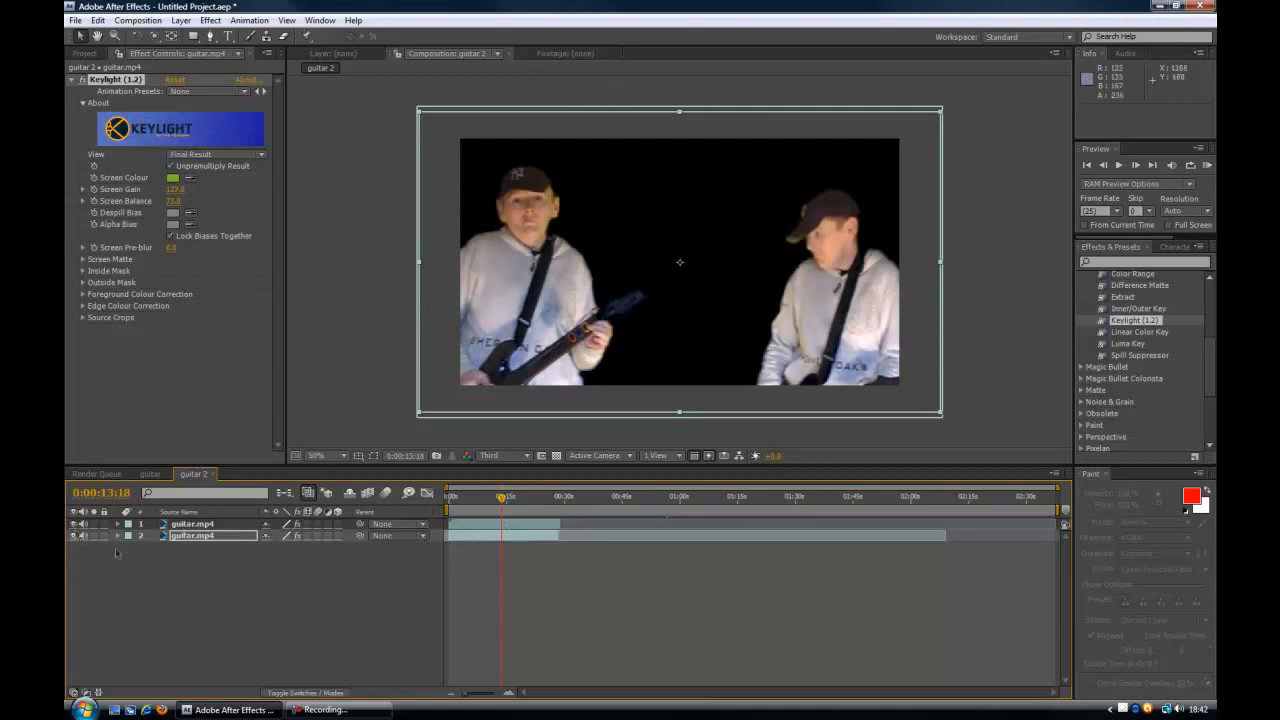
# Step: Hide the second layer and draw a closed four-point Pen mask on the first layer around its guitar player, extending past the frame edges
pyautogui.click(190, 524)
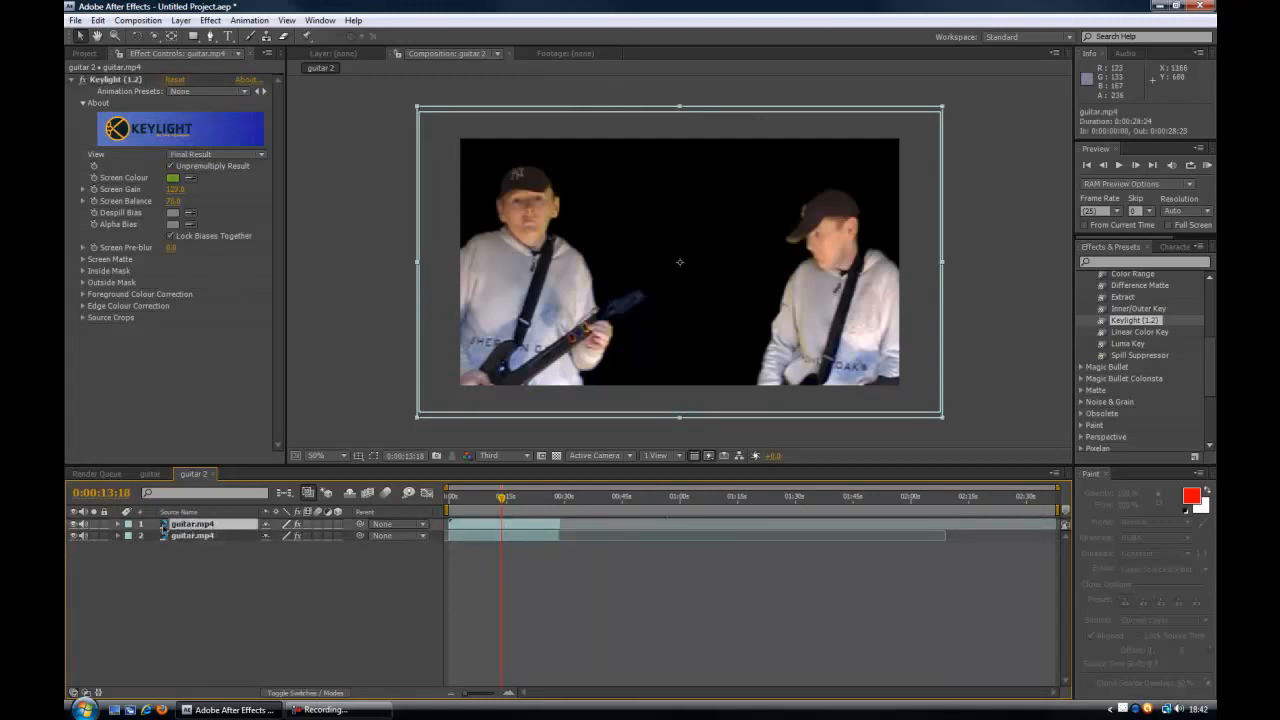
pyautogui.click(72, 538)
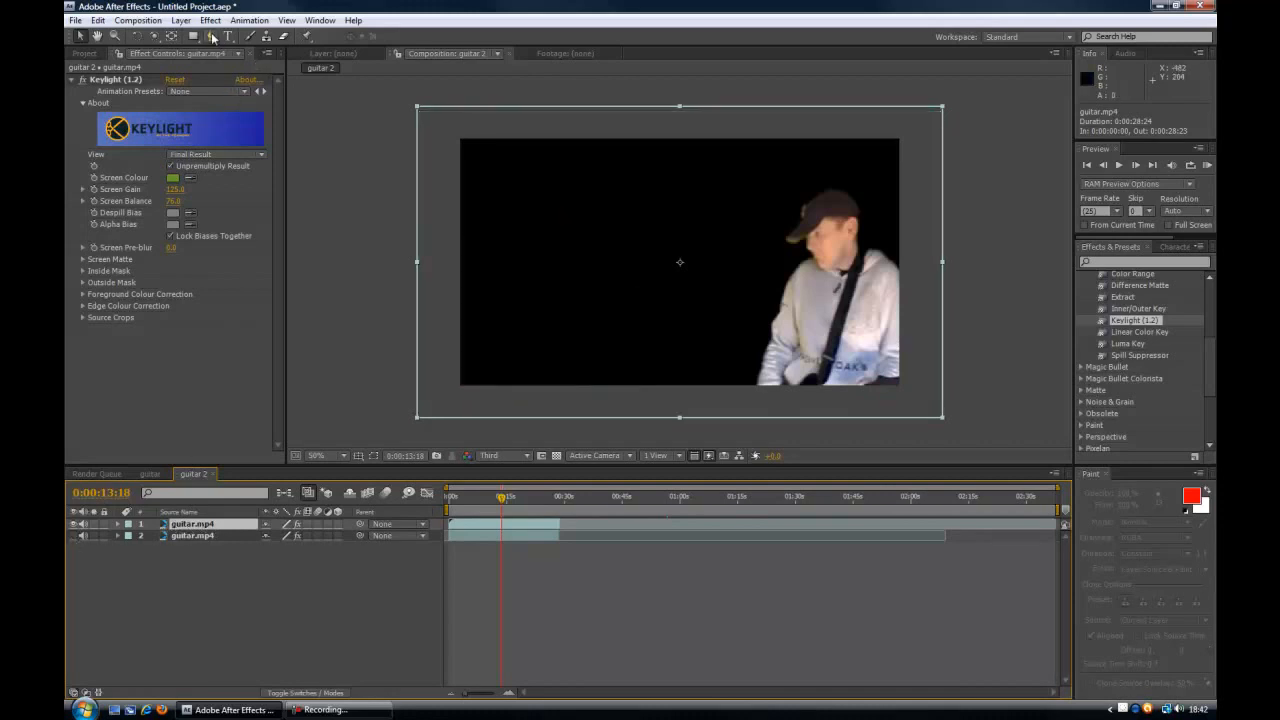
pyautogui.click(212, 37)
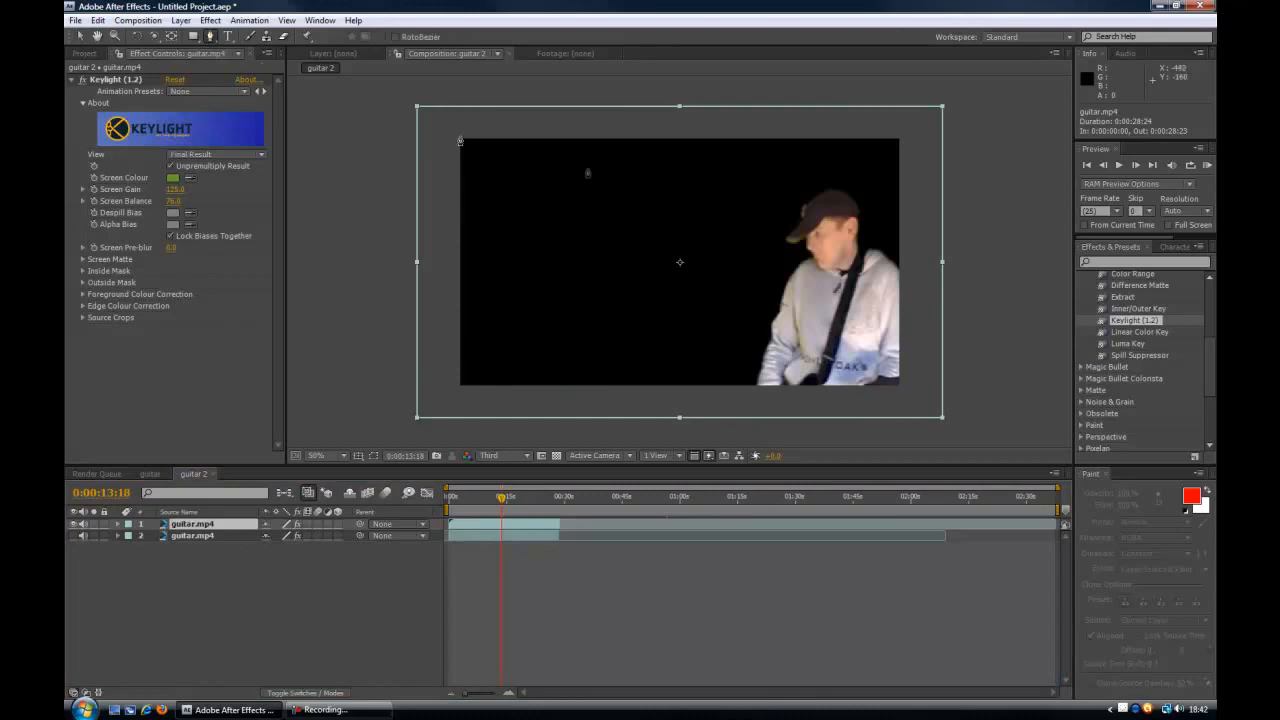
pyautogui.click(697, 118)
pyautogui.click(709, 410)
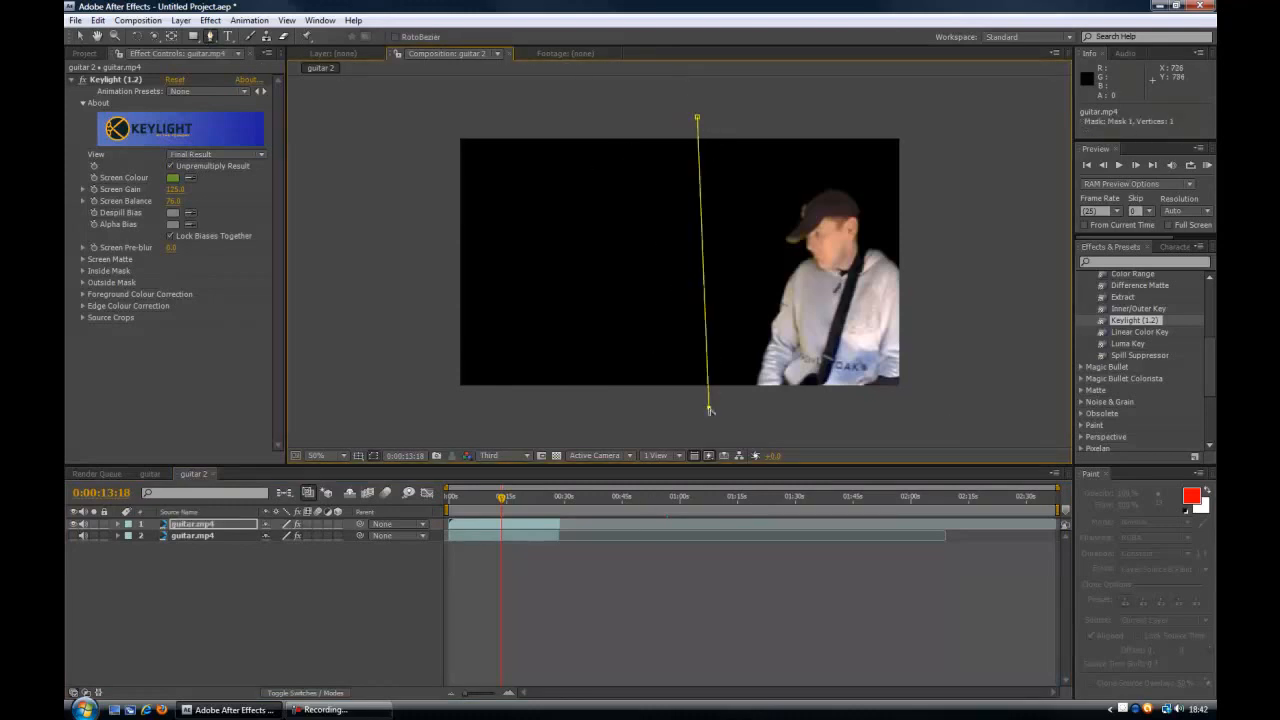
pyautogui.click(948, 404)
pyautogui.click(930, 120)
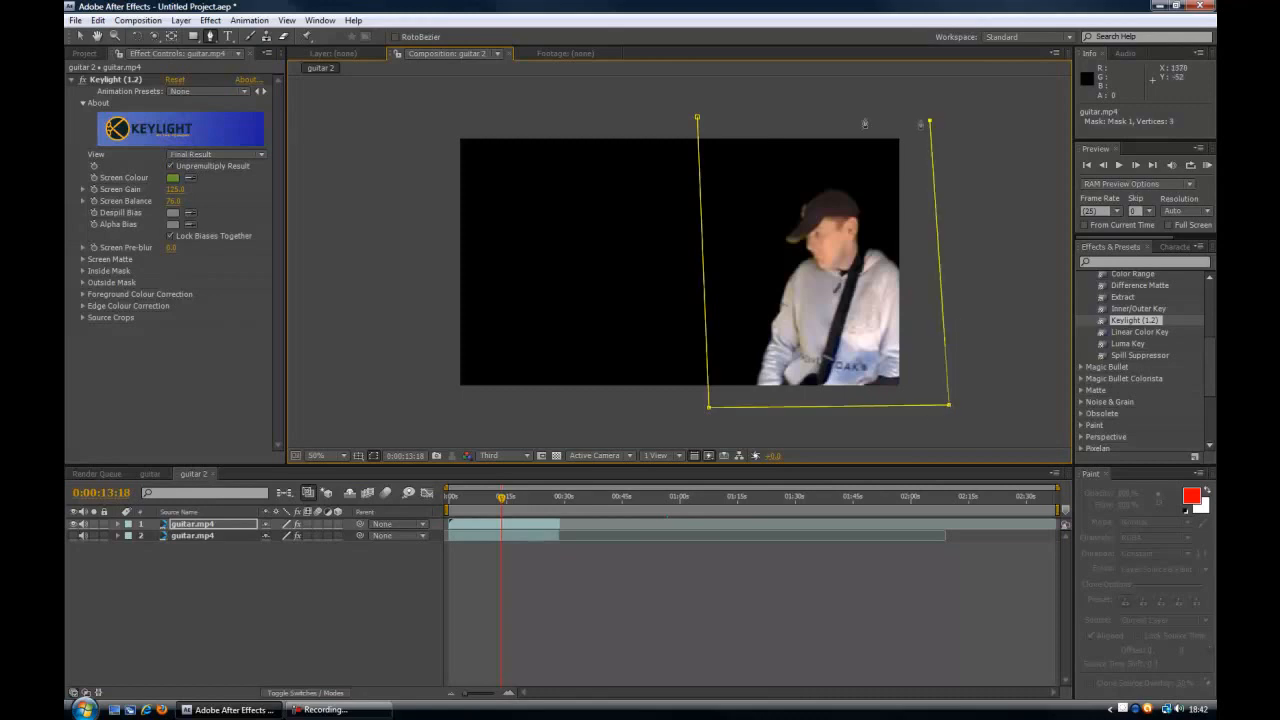
pyautogui.click(697, 119)
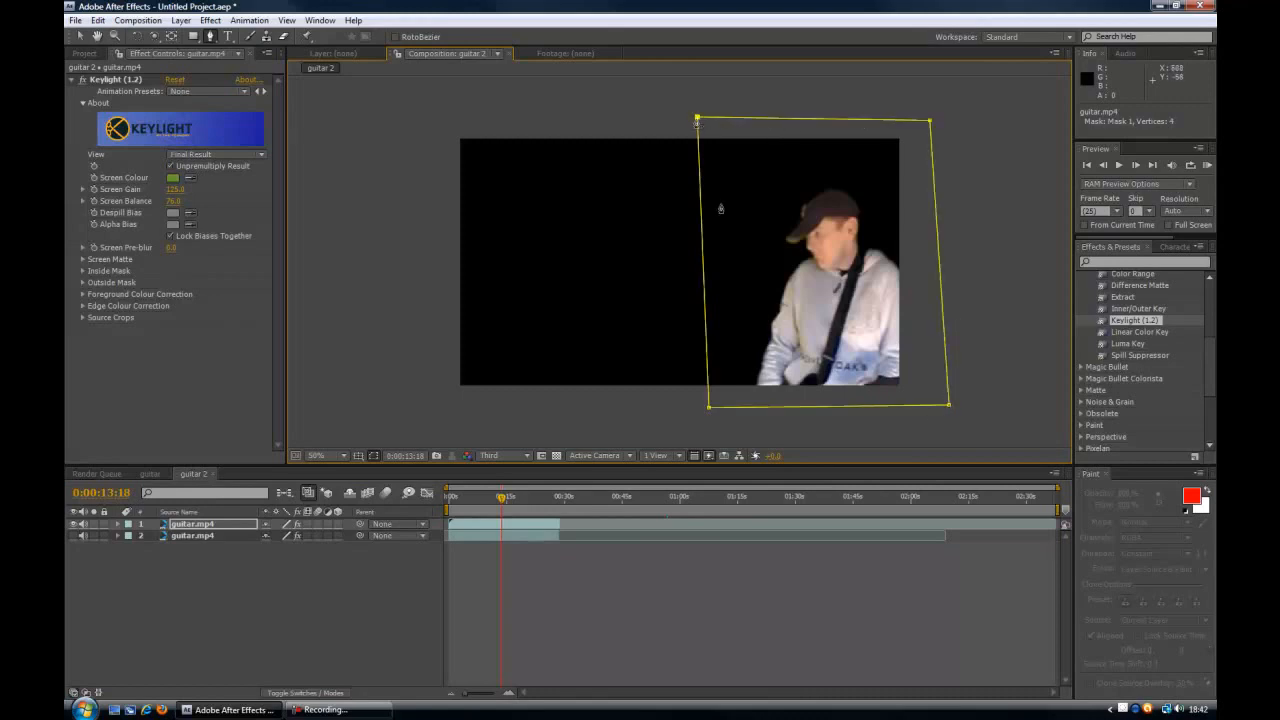
pyautogui.hotkey('ctrl', 'z')
pyautogui.click(698, 121)
# Step: Reveal all mask properties of the first layer and set Mask Feather to 22 pixels
pyautogui.press('m')
pyautogui.press('m')
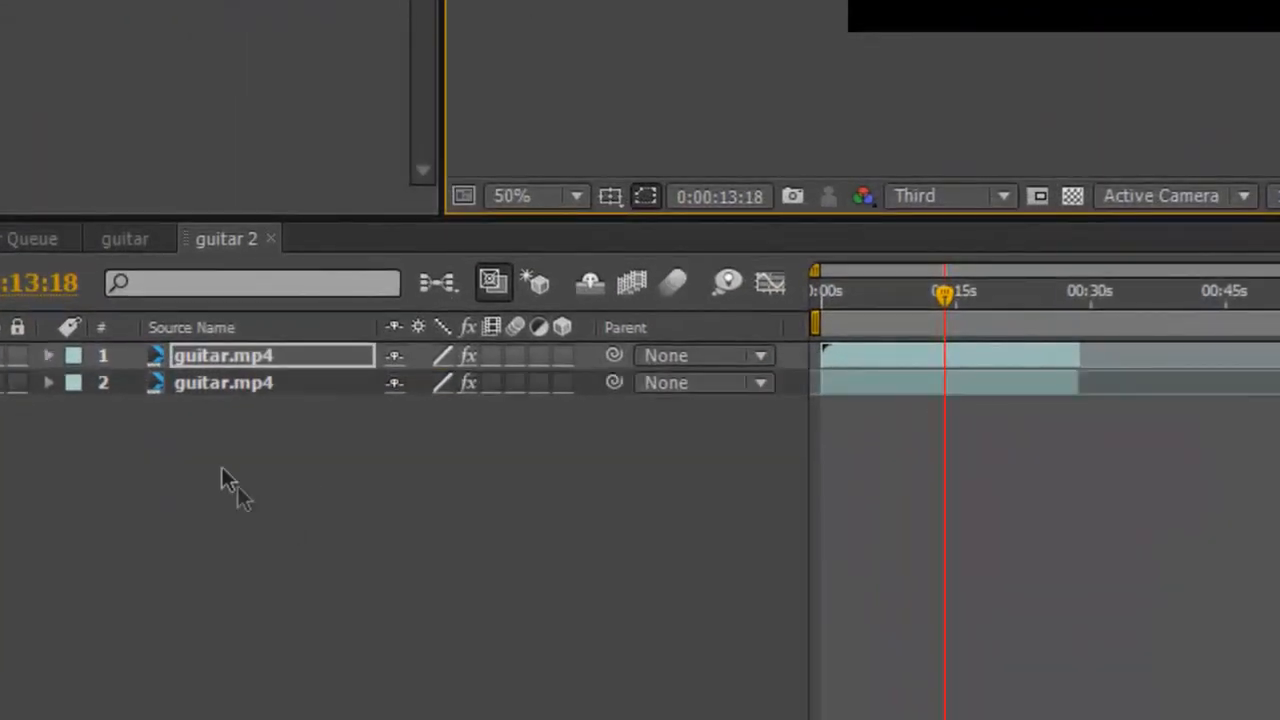
pyautogui.press('m')
pyautogui.press('m')
pyautogui.press('m')
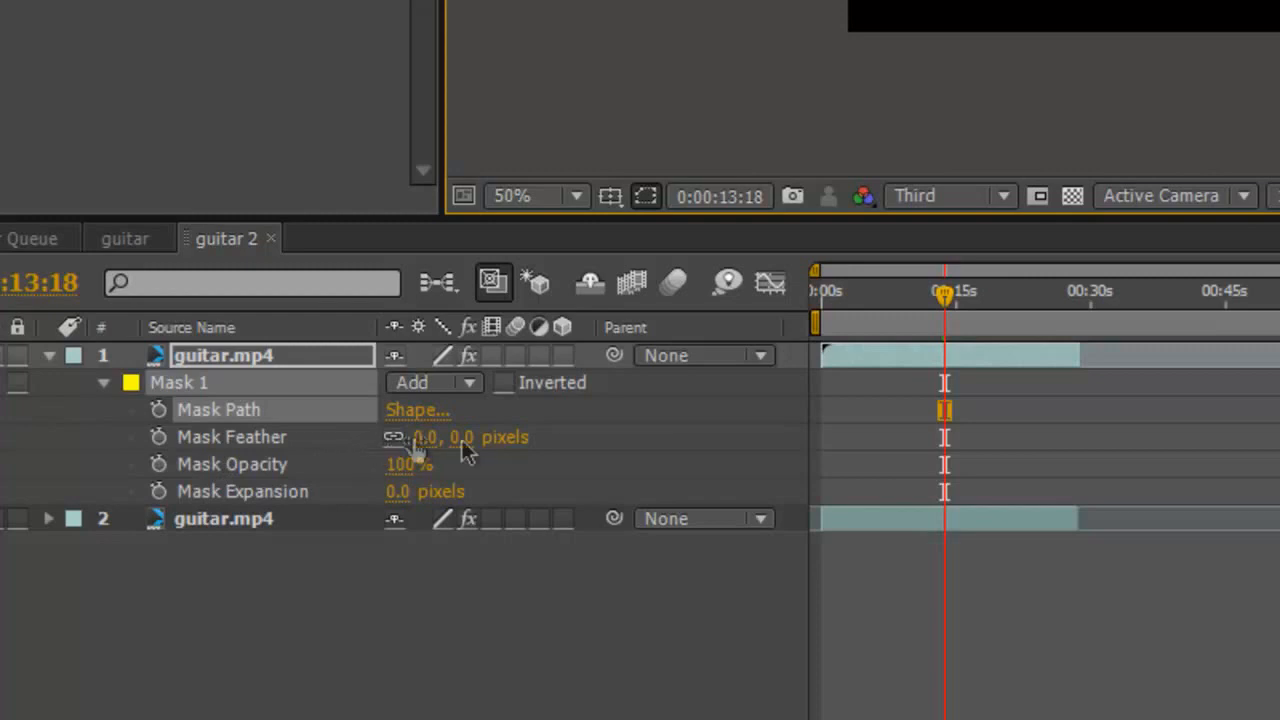
pyautogui.moveTo(464, 440); pyautogui.dragTo(500, 447)
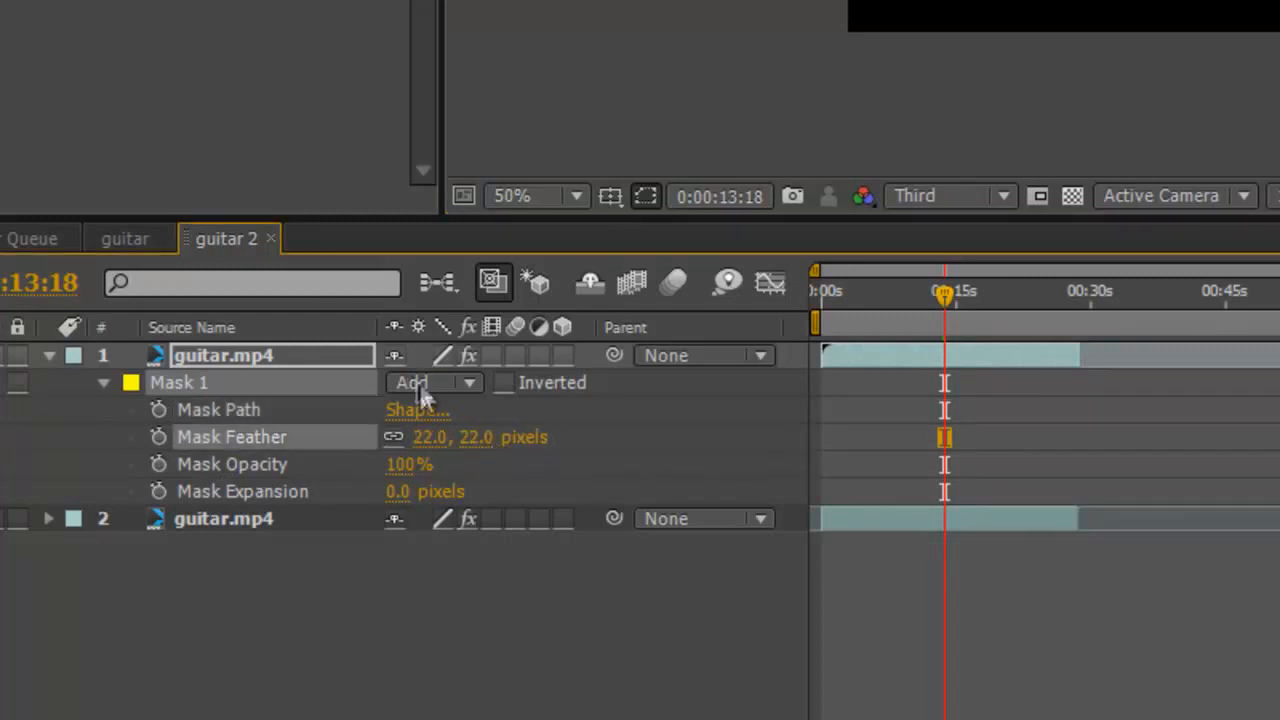
# Step: Try the Subtract mode on the first layer's mask, then return it to Add
pyautogui.click(420, 384)
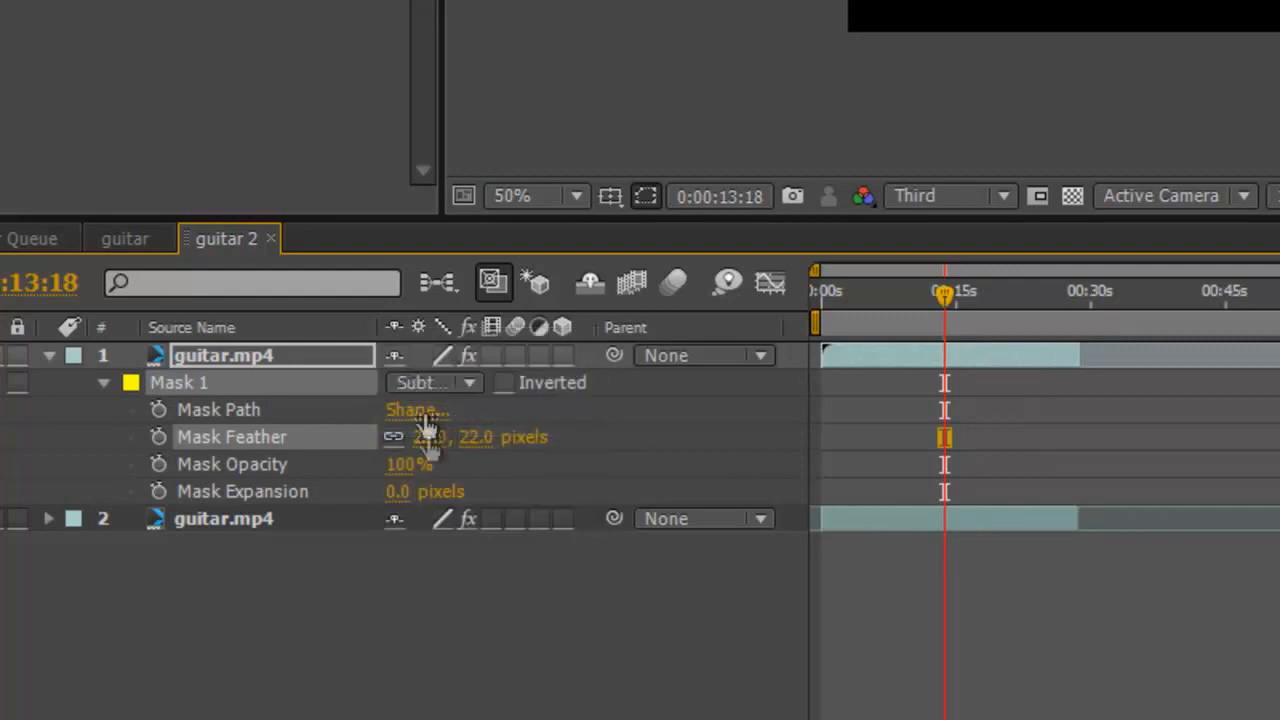
pyautogui.click(425, 384)
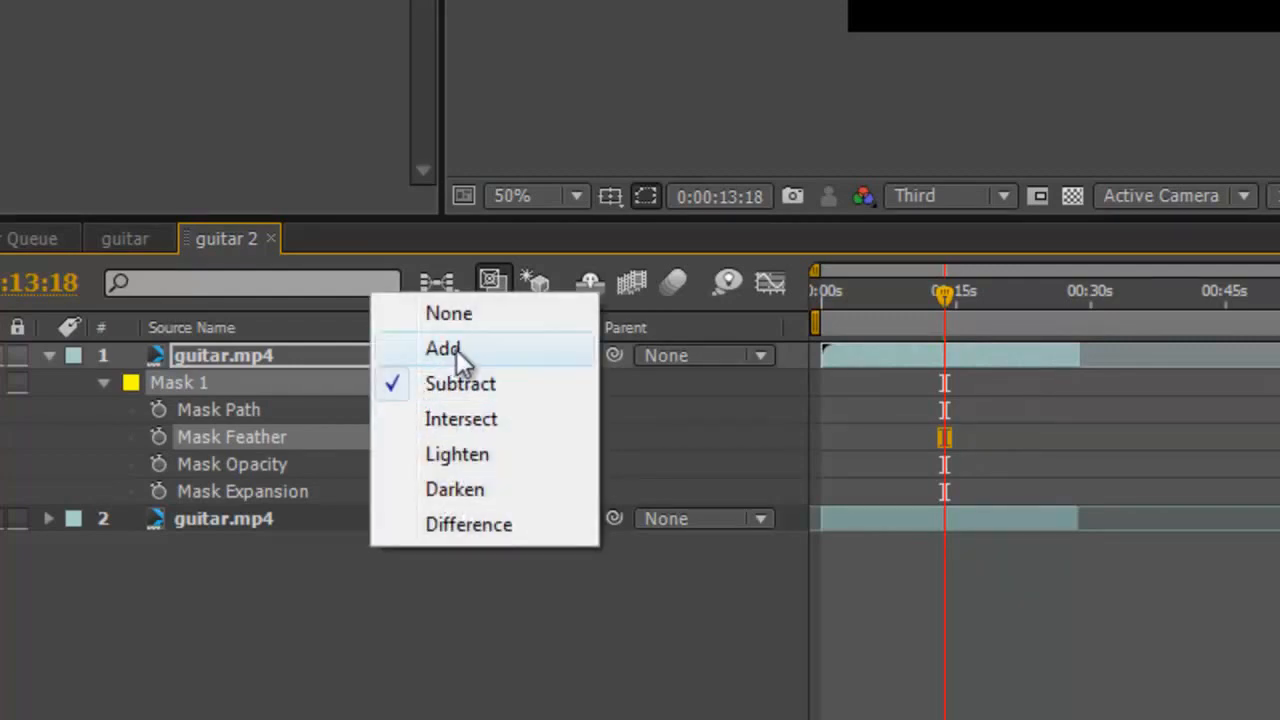
pyautogui.click(456, 349)
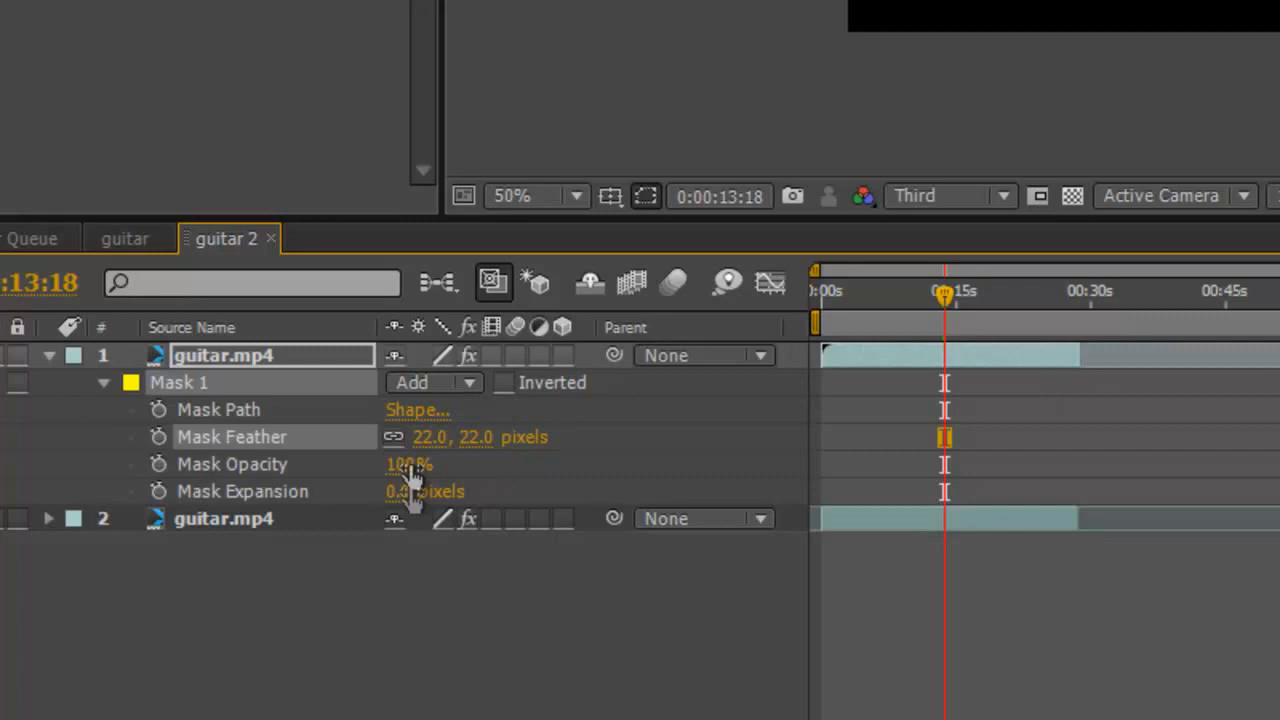
# Step: Set the first layer's Mask Feather to 15 pixels, collapse its properties and show the second layer again
pyautogui.moveTo(480, 447)
pyautogui.mouseDown()
pyautogui.moveTo(526, 443)
pyautogui.moveTo(477, 451)
pyautogui.mouseUp()
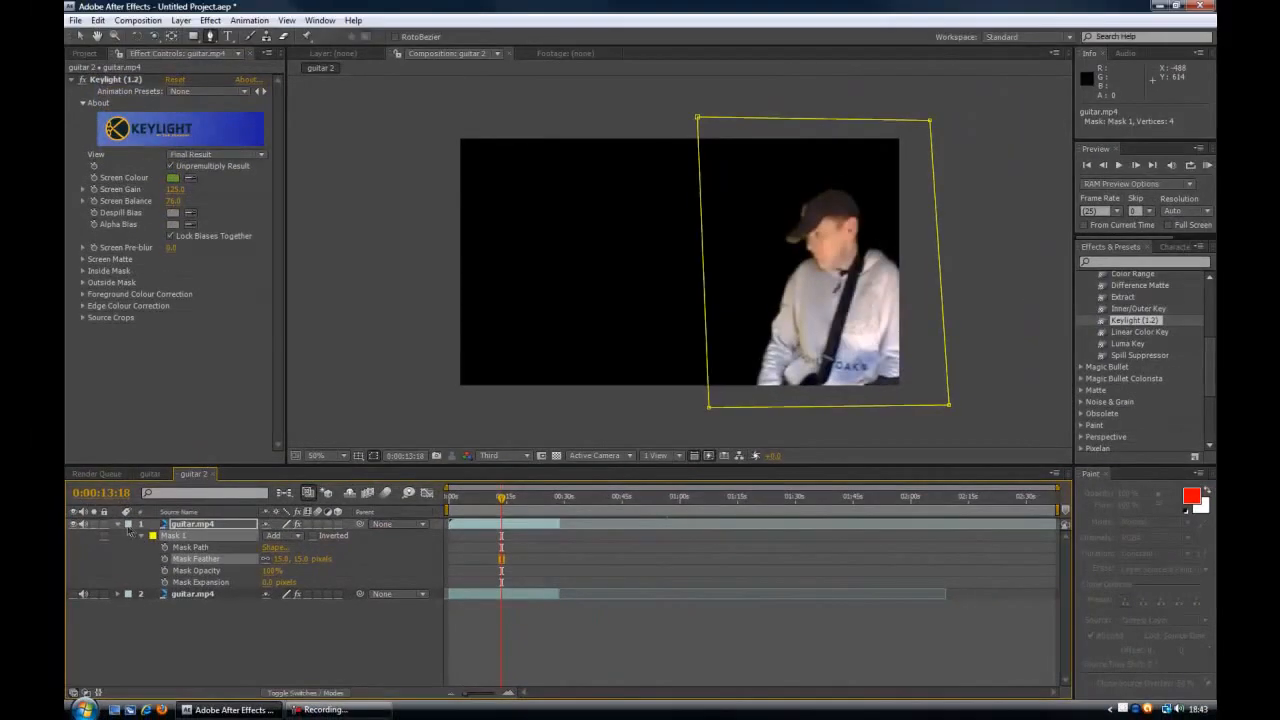
pyautogui.click(118, 524)
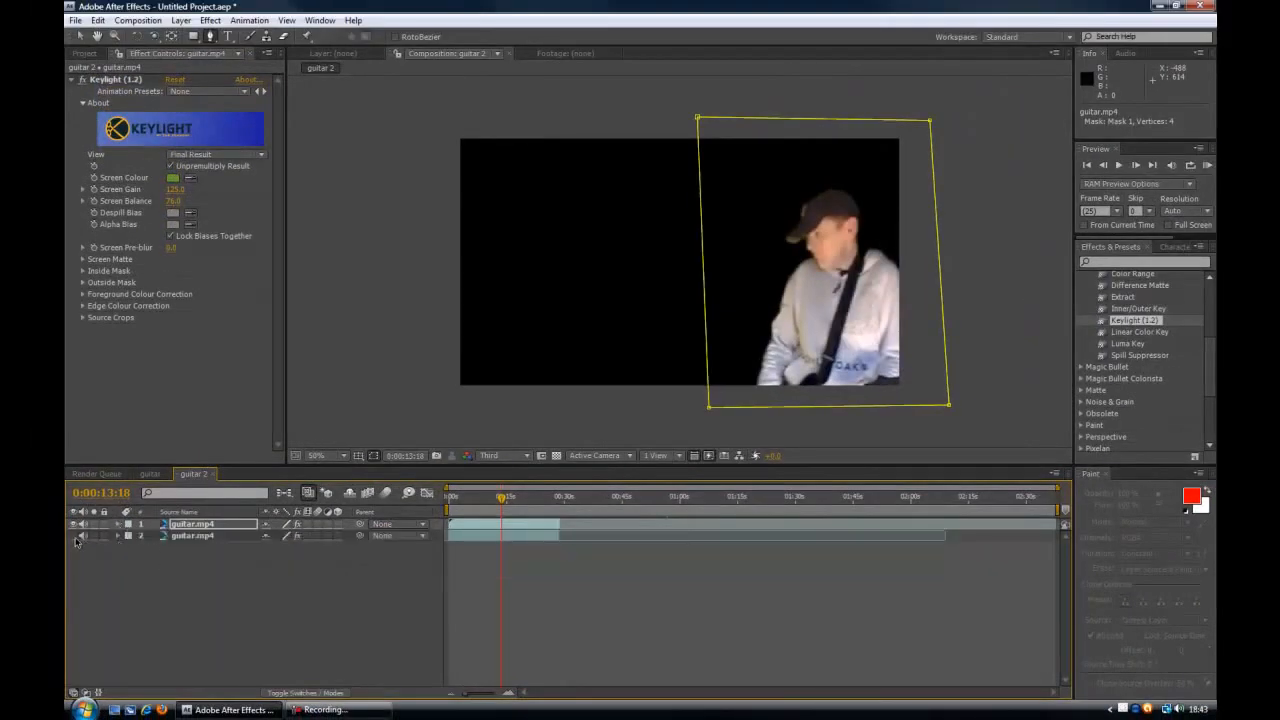
pyautogui.click(74, 536)
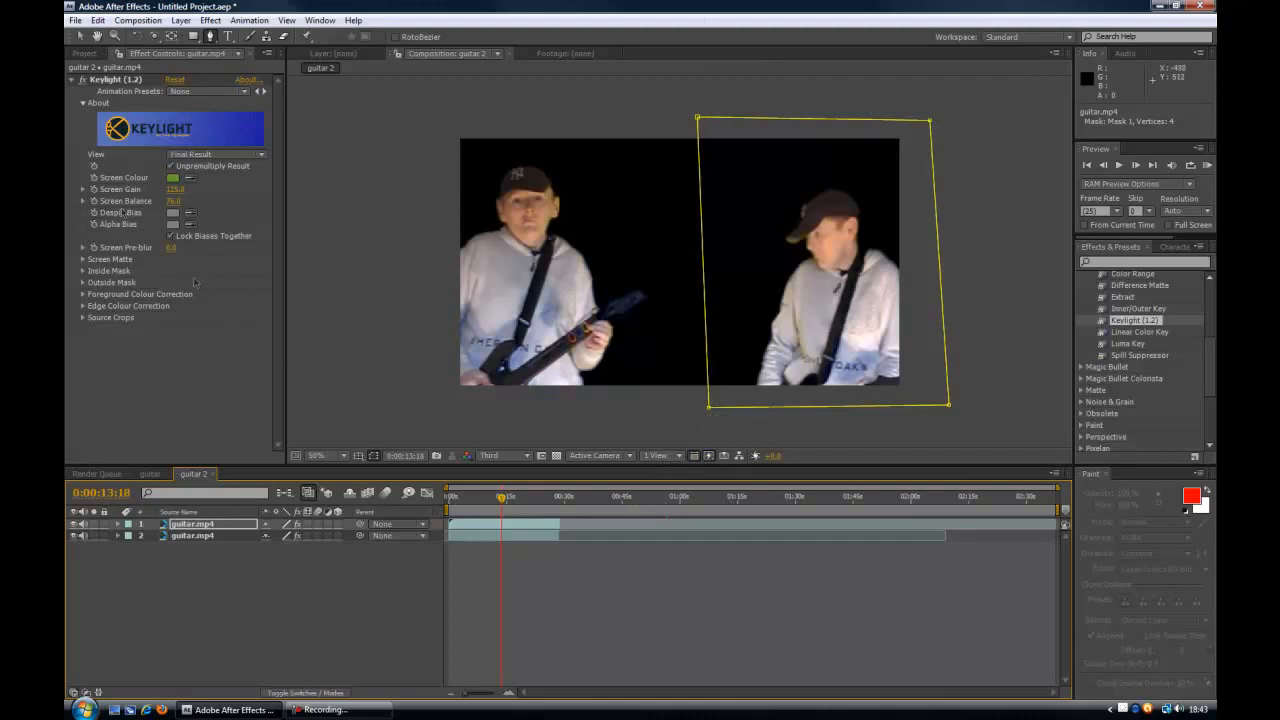
# Step: Add guitar.mp4 from the project to the guitar 2 composition as a third layer beneath the other two
pyautogui.click(85, 54)
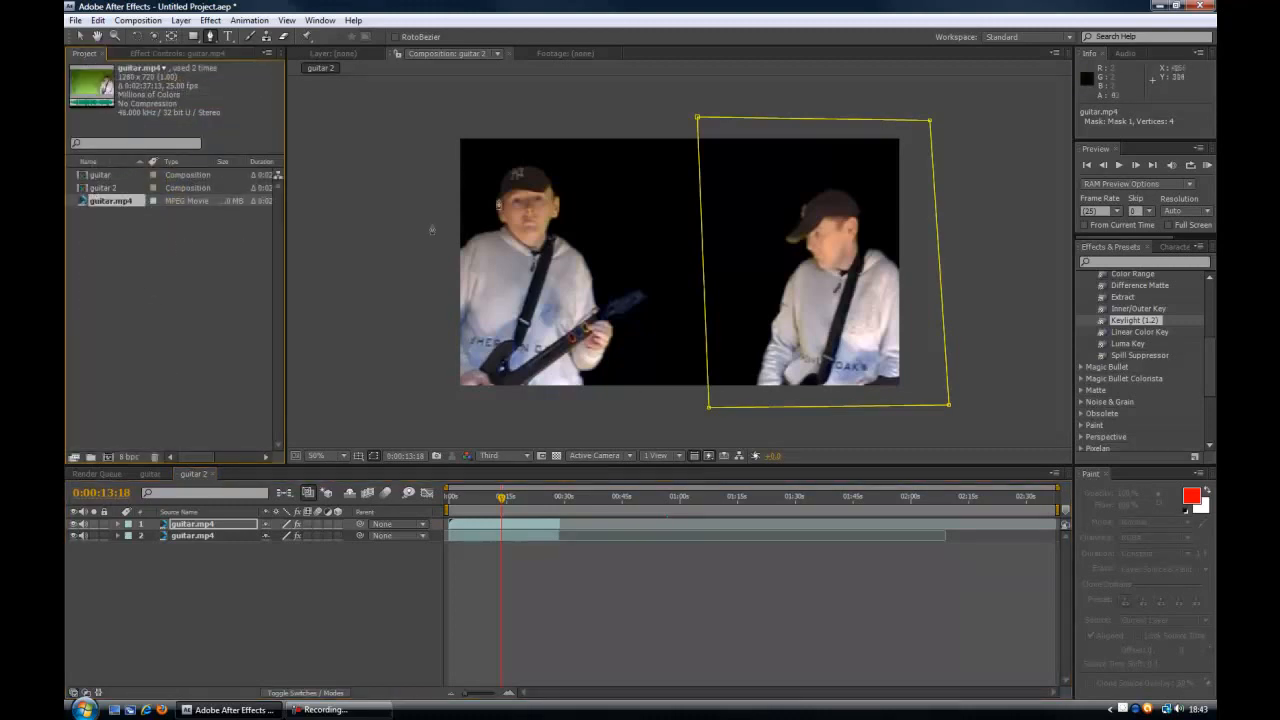
pyautogui.click(152, 330)
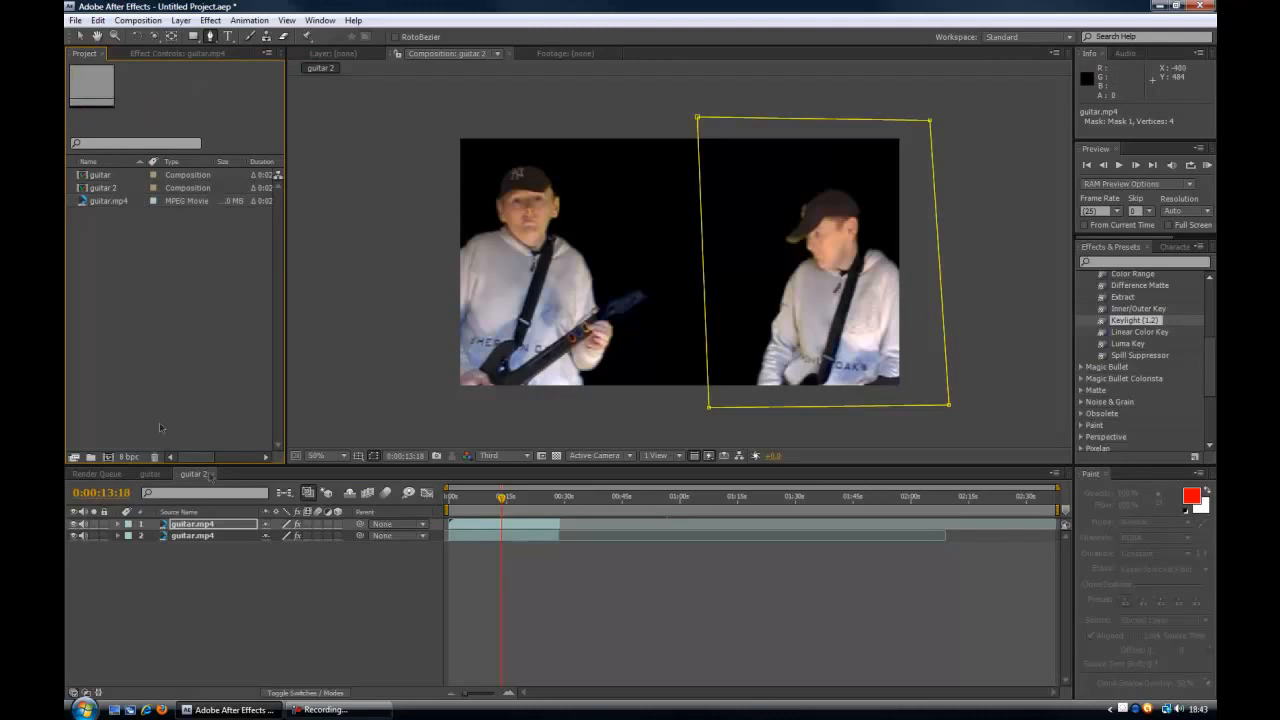
pyautogui.moveTo(105, 203); pyautogui.dragTo(193, 611)
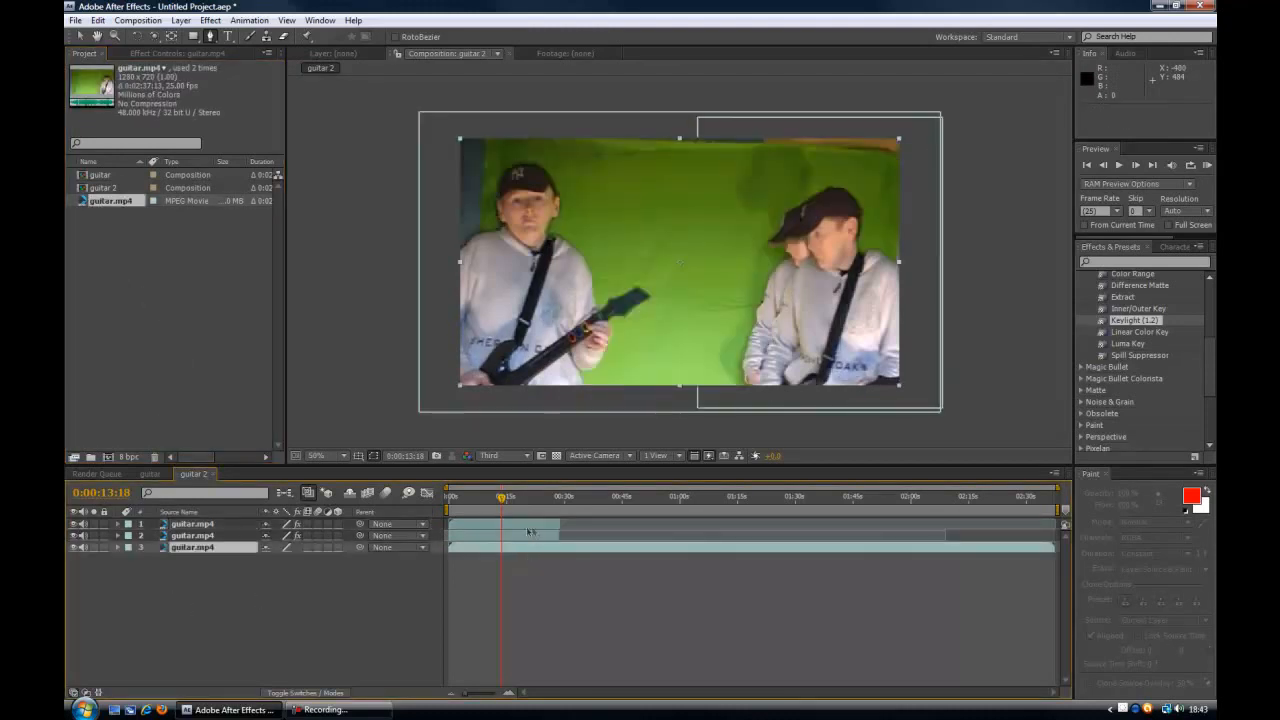
# Step: Find the last take at 0:02:26:16 and trim the start of the third layer to that time
pyautogui.click(503, 497)
pyautogui.moveTo(598, 500); pyautogui.dragTo(823, 503)
pyautogui.moveTo(953, 510); pyautogui.dragTo(1016, 511)
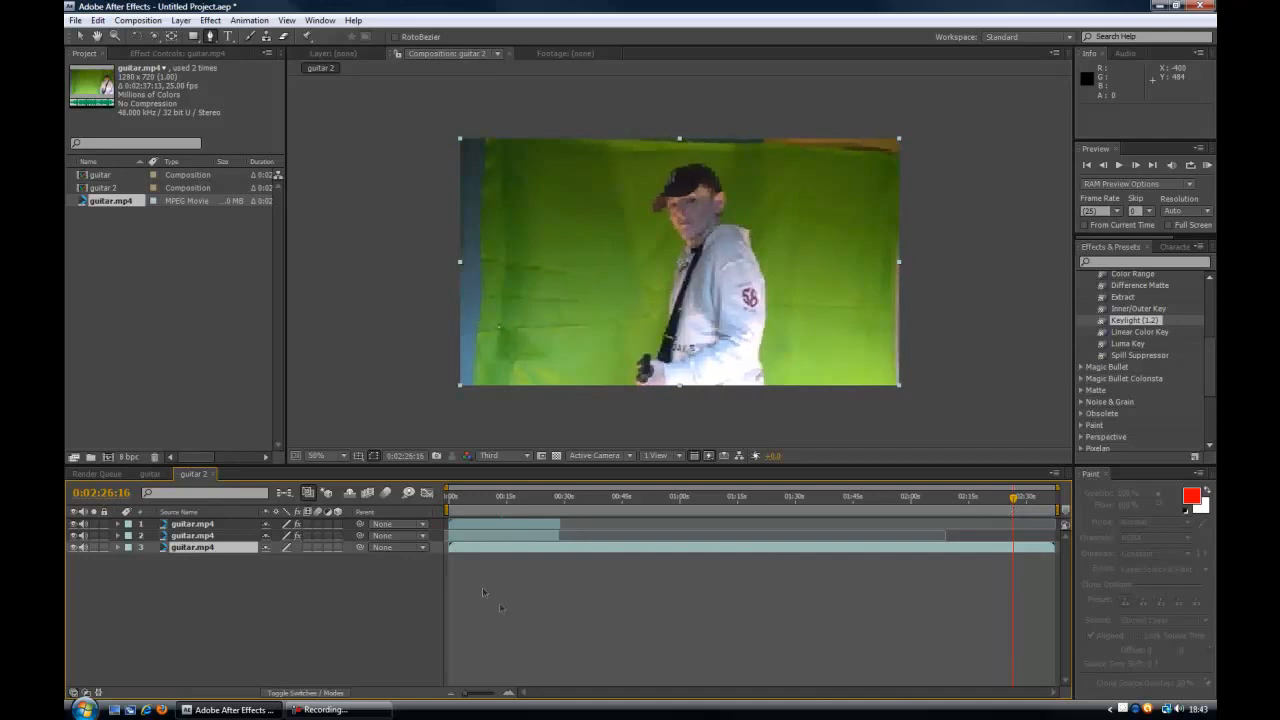
pyautogui.moveTo(449, 549); pyautogui.dragTo(1014, 561)
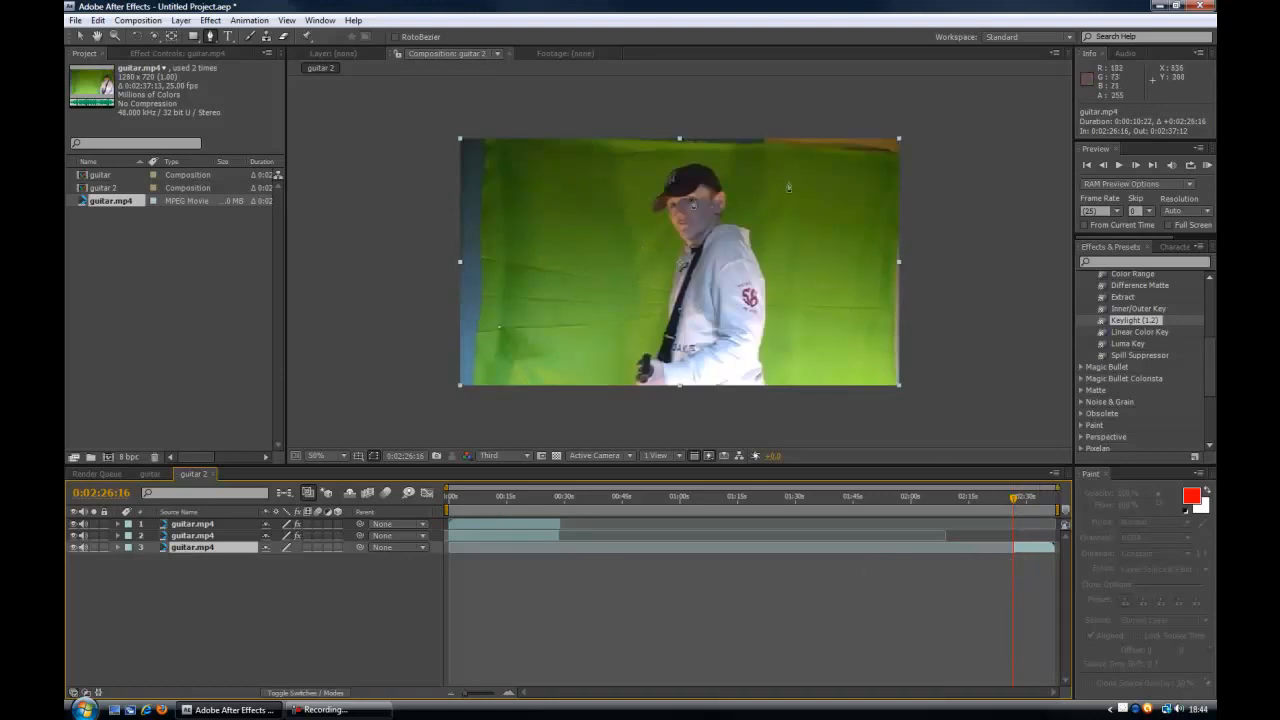
# Step: Check the end of the last take and trim the third layer's end so the clip lasts about 0:00:08:14
pyautogui.moveTo(1013, 498); pyautogui.dragTo(1051, 496)
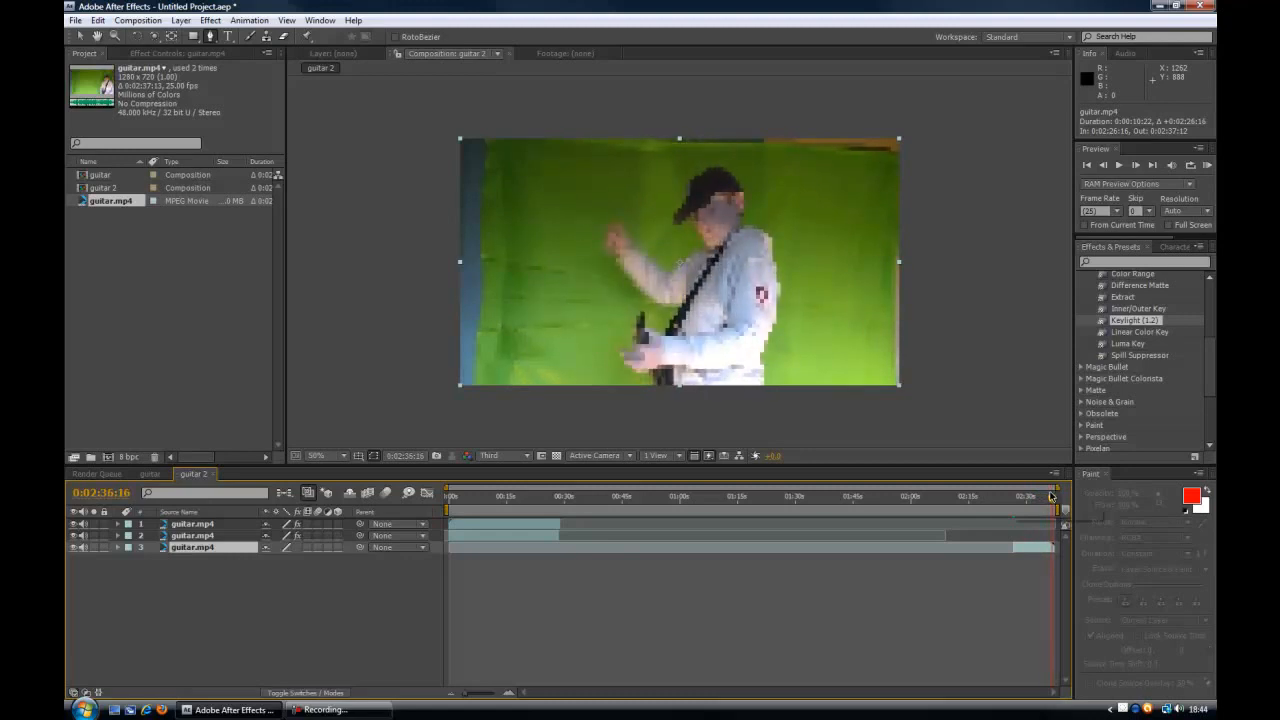
pyautogui.moveTo(1051, 496); pyautogui.dragTo(1044, 497)
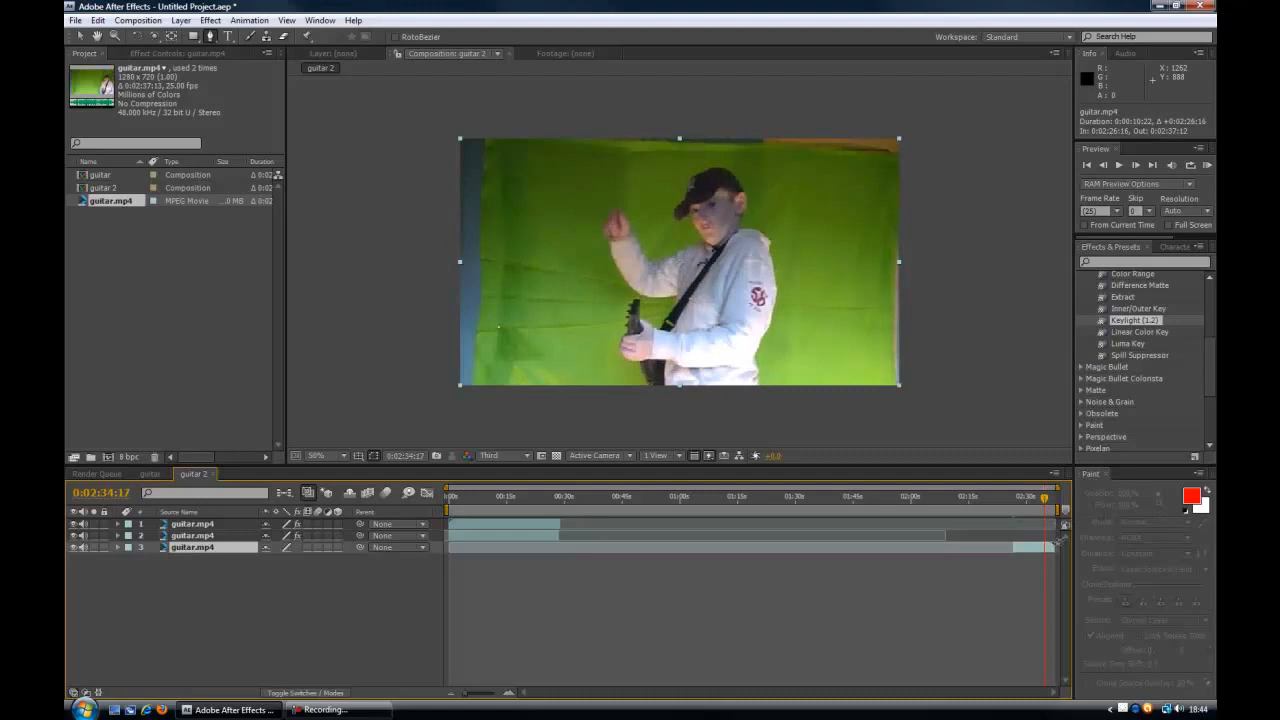
pyautogui.moveTo(1055, 547); pyautogui.dragTo(1050, 548)
# Step: Move the third clip to start at about 0:00:20:04 and trim the first layer's end to about 0:00:28:15 to match
pyautogui.moveTo(1027, 549); pyautogui.dragTo(541, 566)
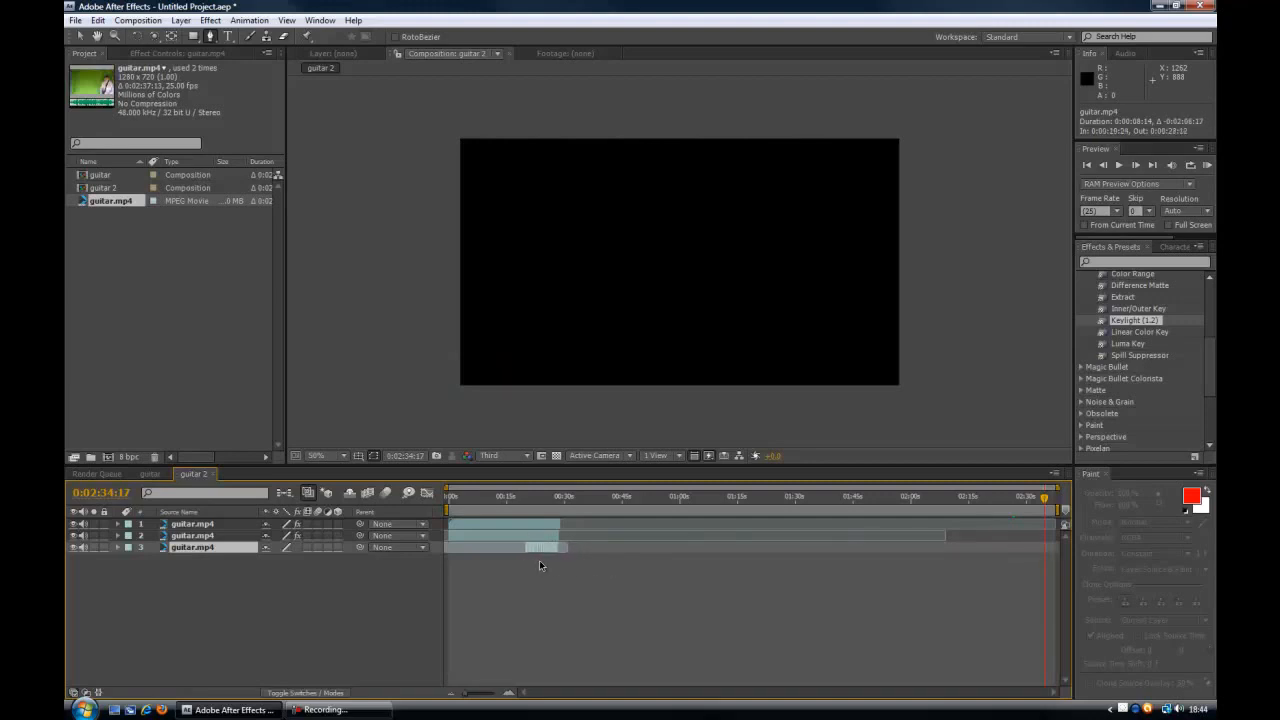
pyautogui.moveTo(465, 697); pyautogui.dragTo(490, 696)
pyautogui.moveTo(924, 694); pyautogui.dragTo(595, 698)
pyautogui.moveTo(655, 550); pyautogui.dragTo(658, 550)
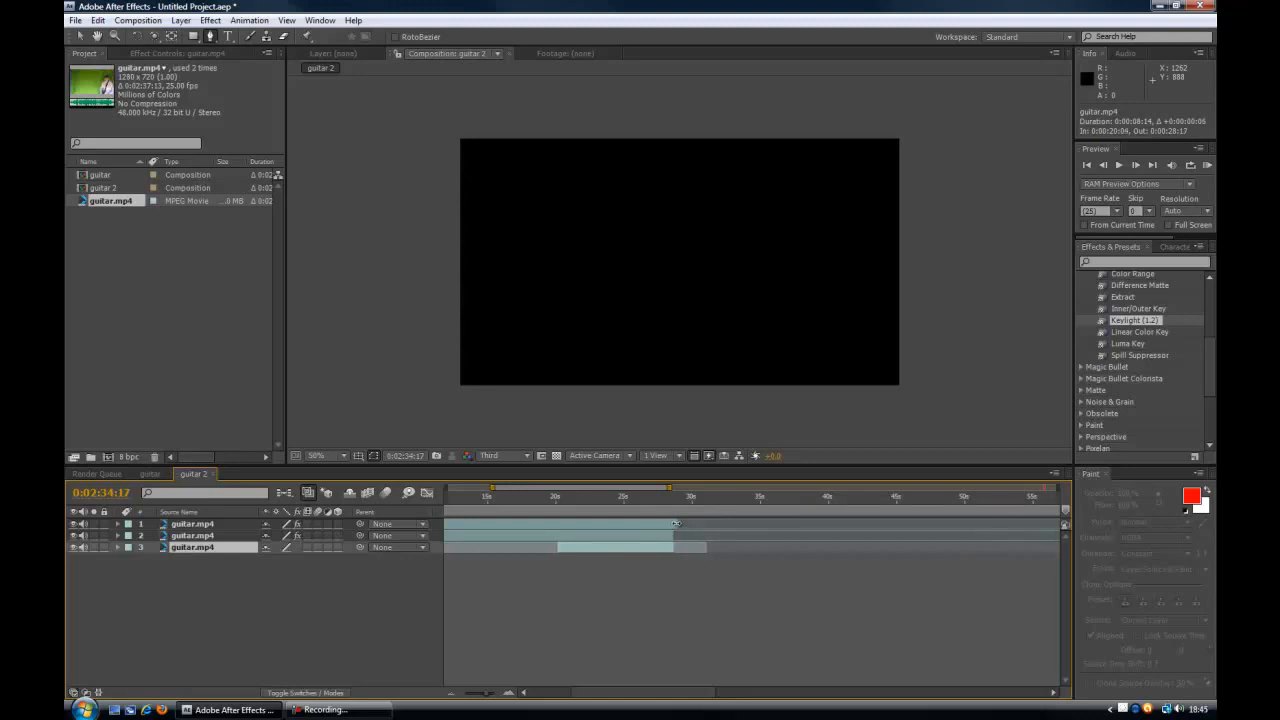
pyautogui.moveTo(676, 523); pyautogui.dragTo(672, 523)
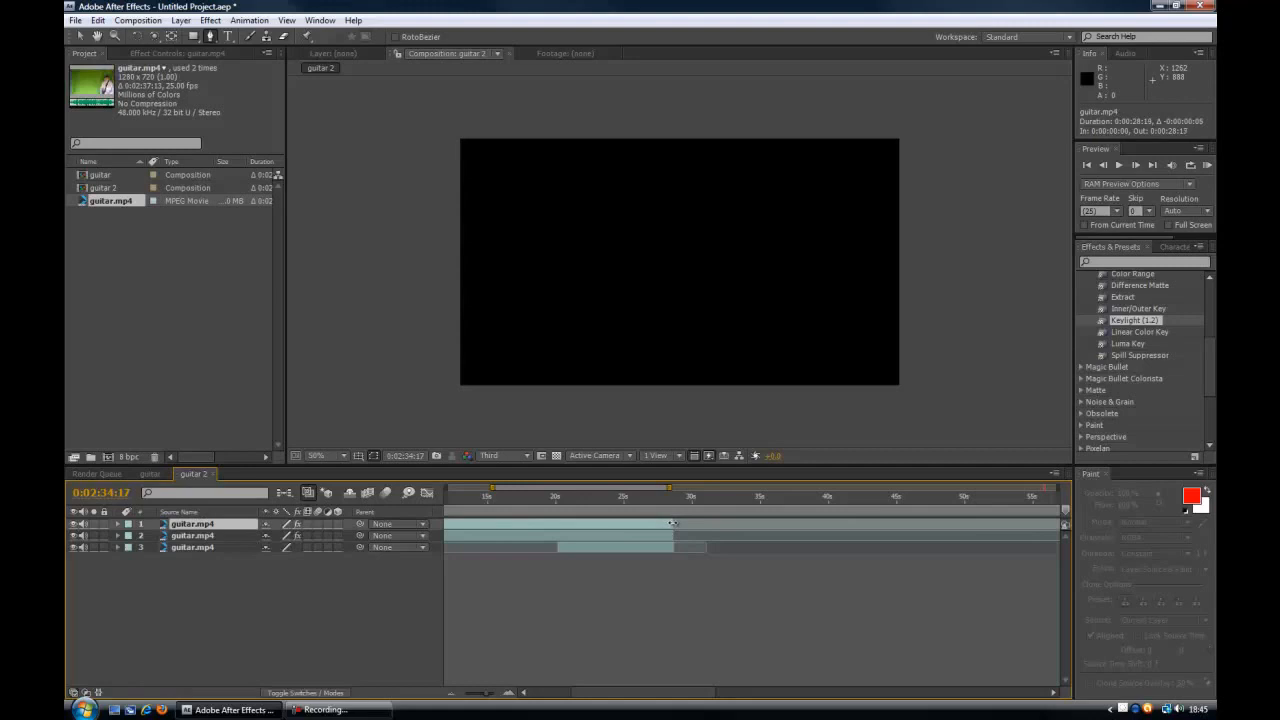
# Step: Set the work area end to about 0:00:28:07 and trim the composition to the work area
pyautogui.moveTo(486, 693); pyautogui.dragTo(439, 694)
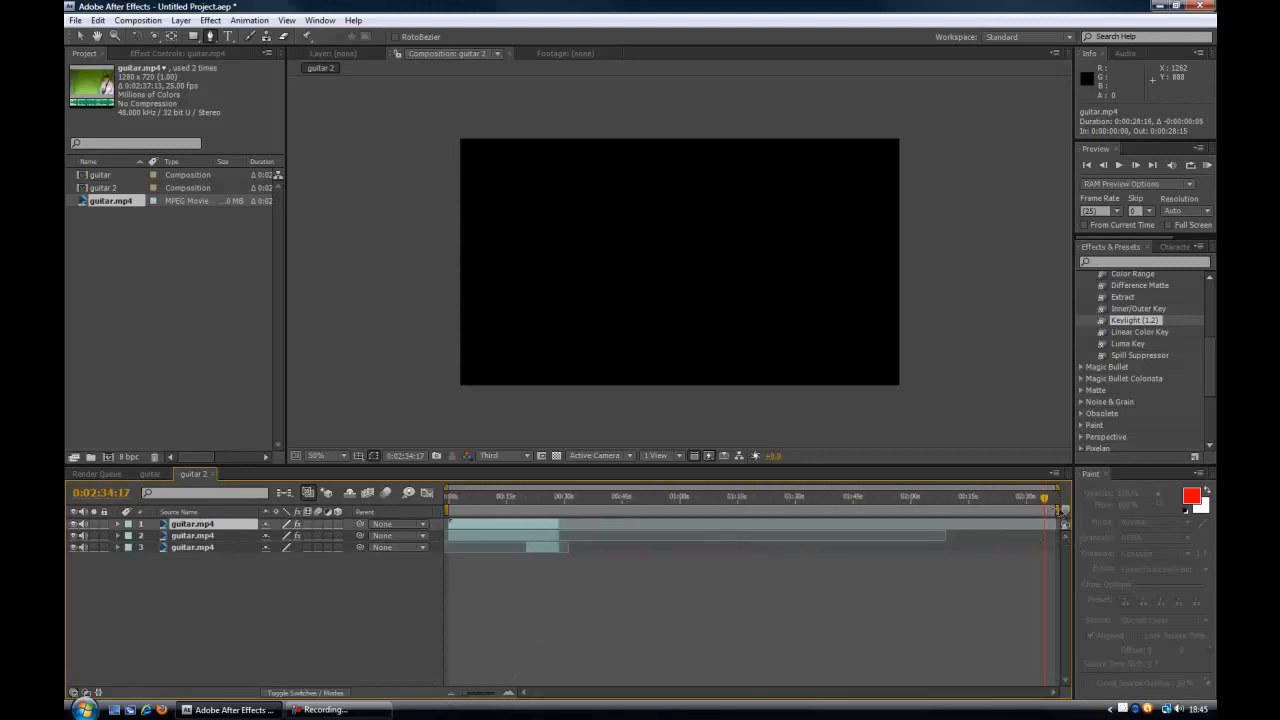
pyautogui.moveTo(1007, 518); pyautogui.dragTo(1004, 518)
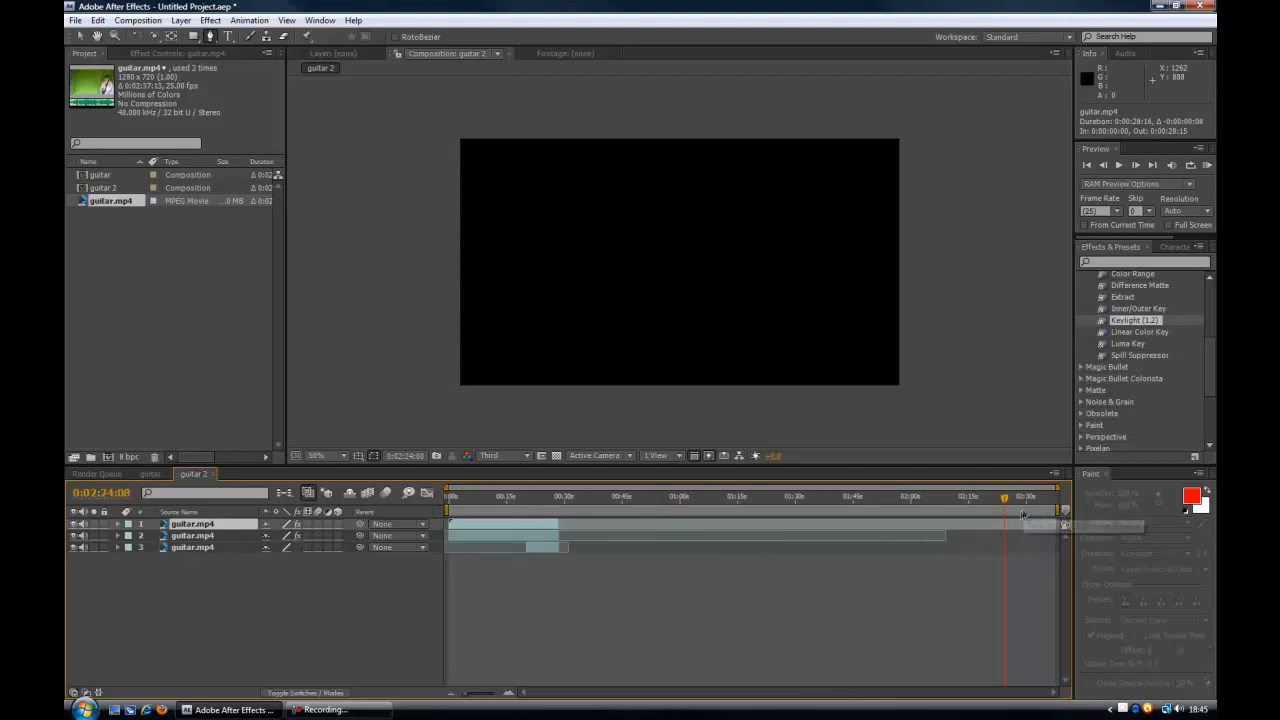
pyautogui.moveTo(1056, 509); pyautogui.dragTo(560, 513)
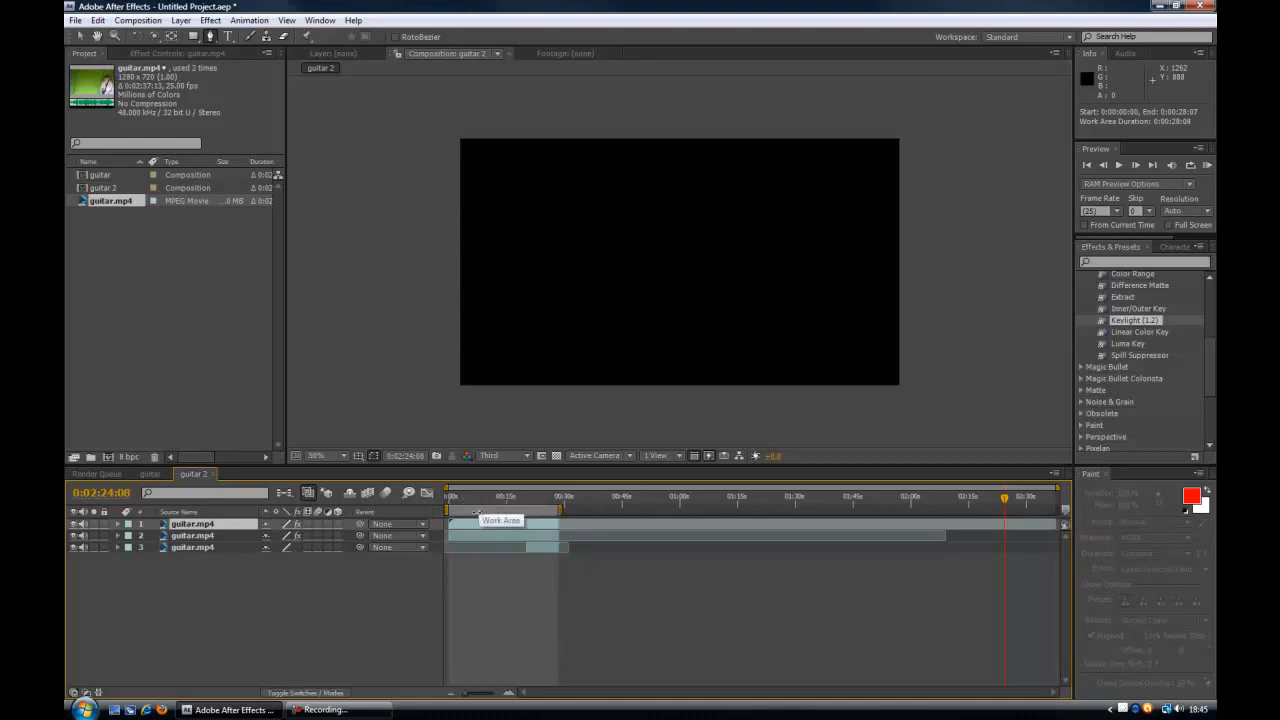
pyautogui.rightClick(481, 511)
pyautogui.click(548, 550)
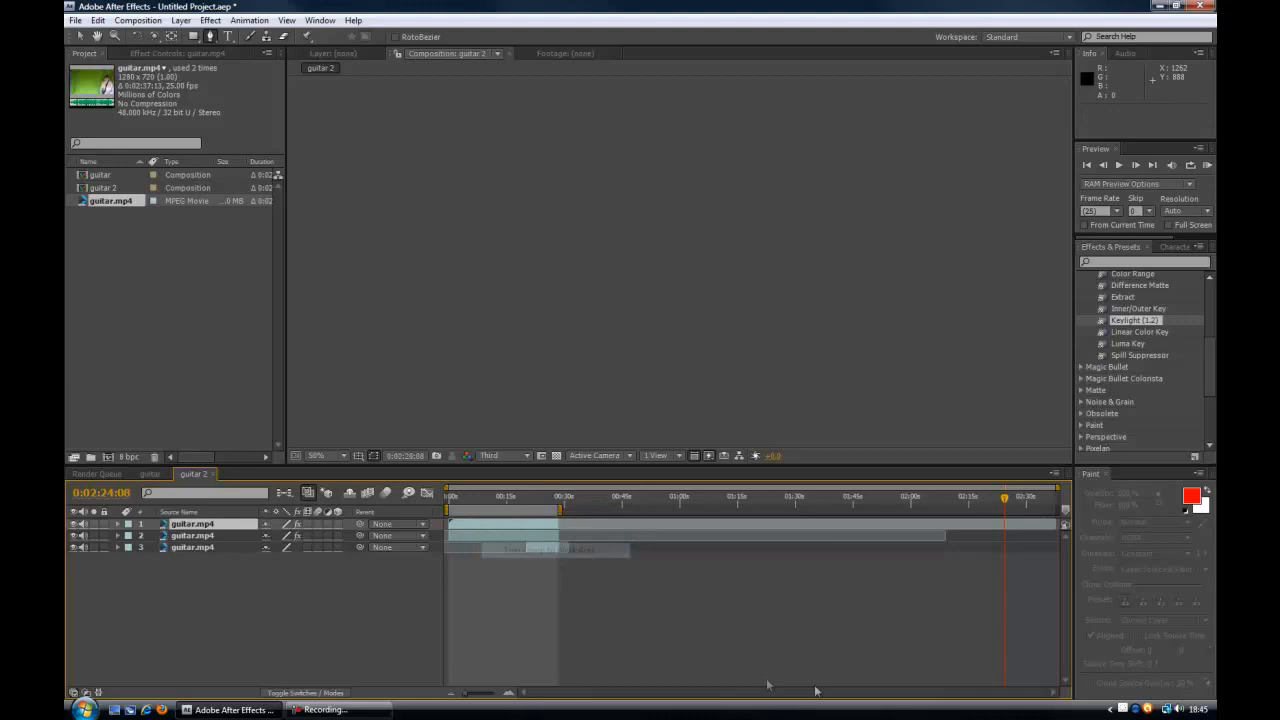
# Step: Go to 0:00:21:02, where the third clip is visible, and hide the first and second layers
pyautogui.click(873, 499)
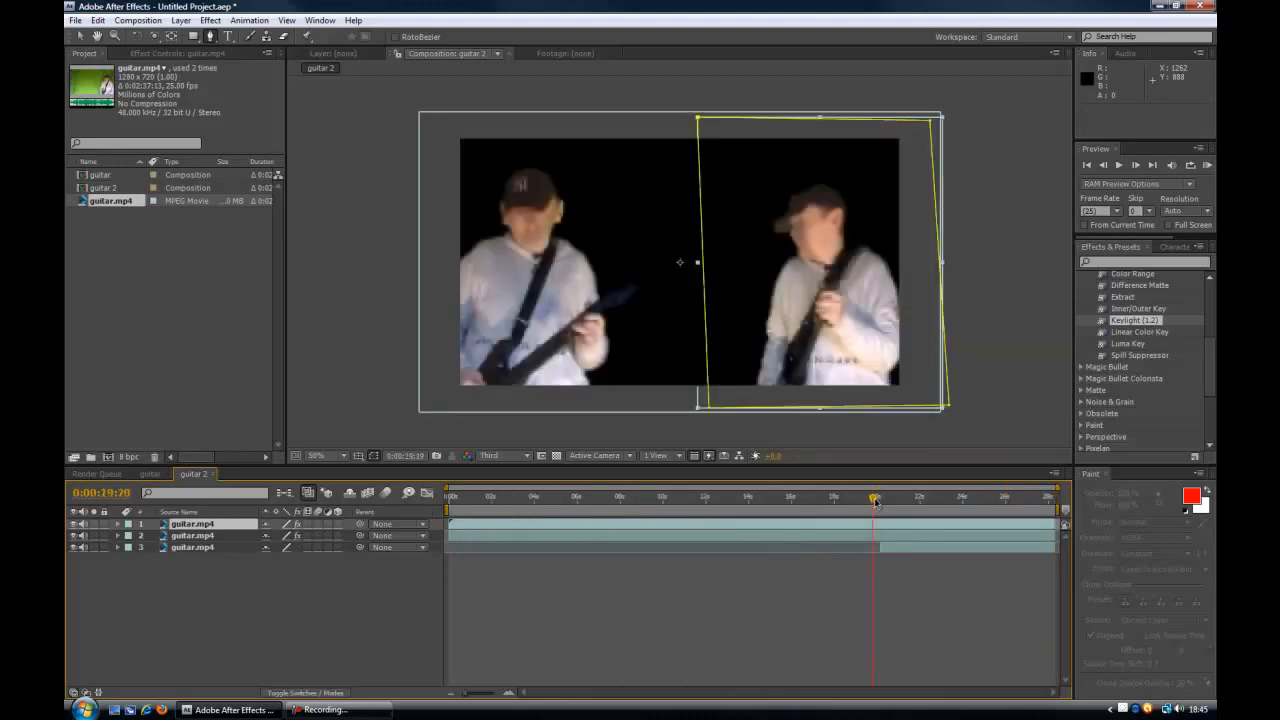
pyautogui.moveTo(879, 502); pyautogui.dragTo(902, 502)
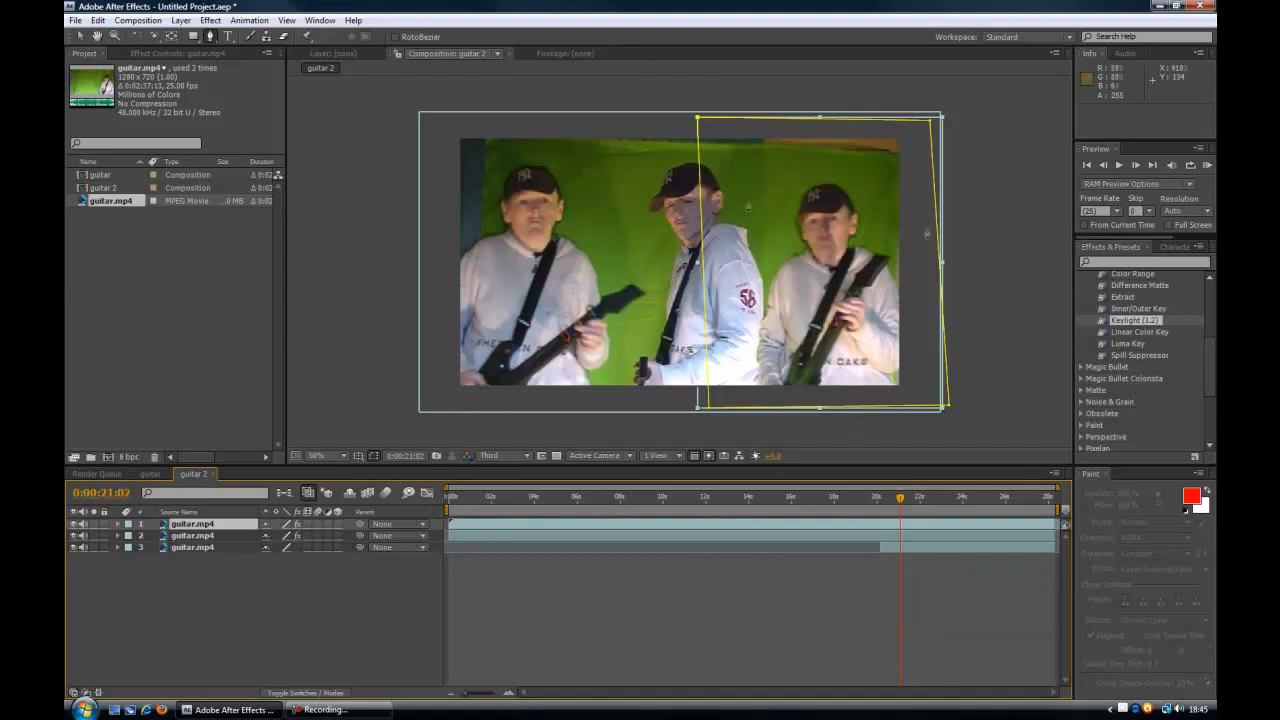
pyautogui.click(72, 535)
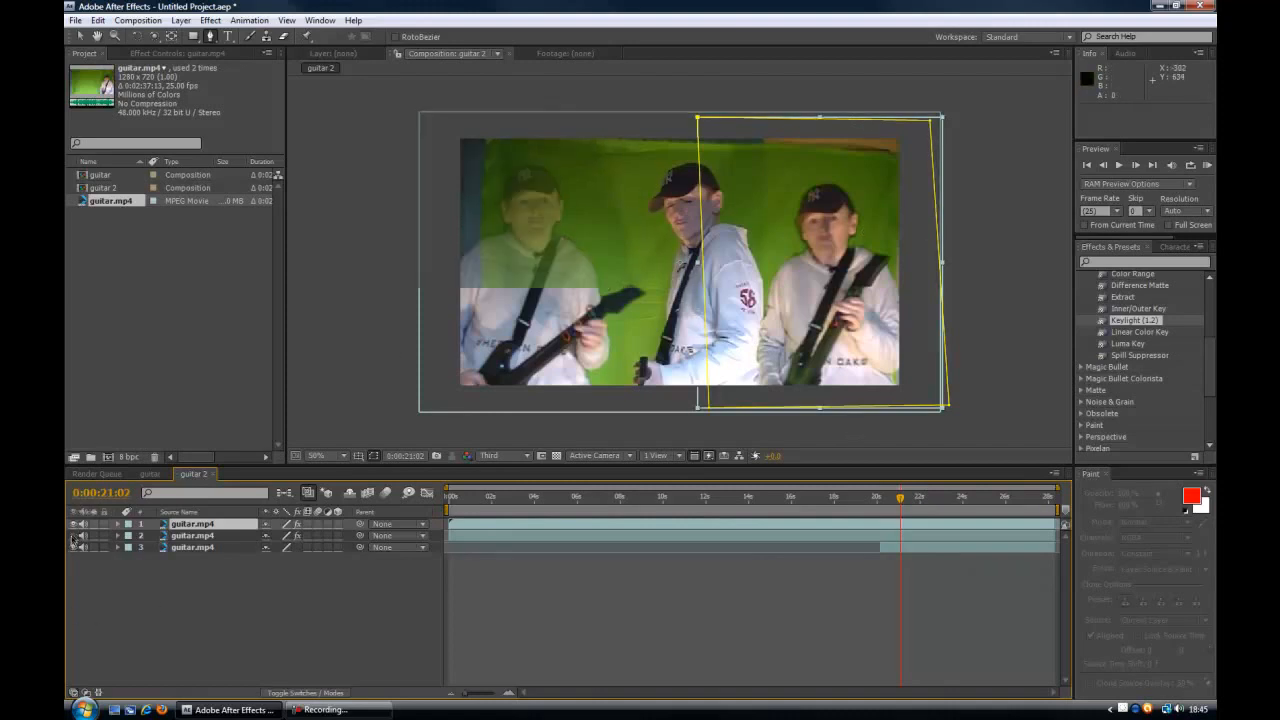
pyautogui.click(72, 523)
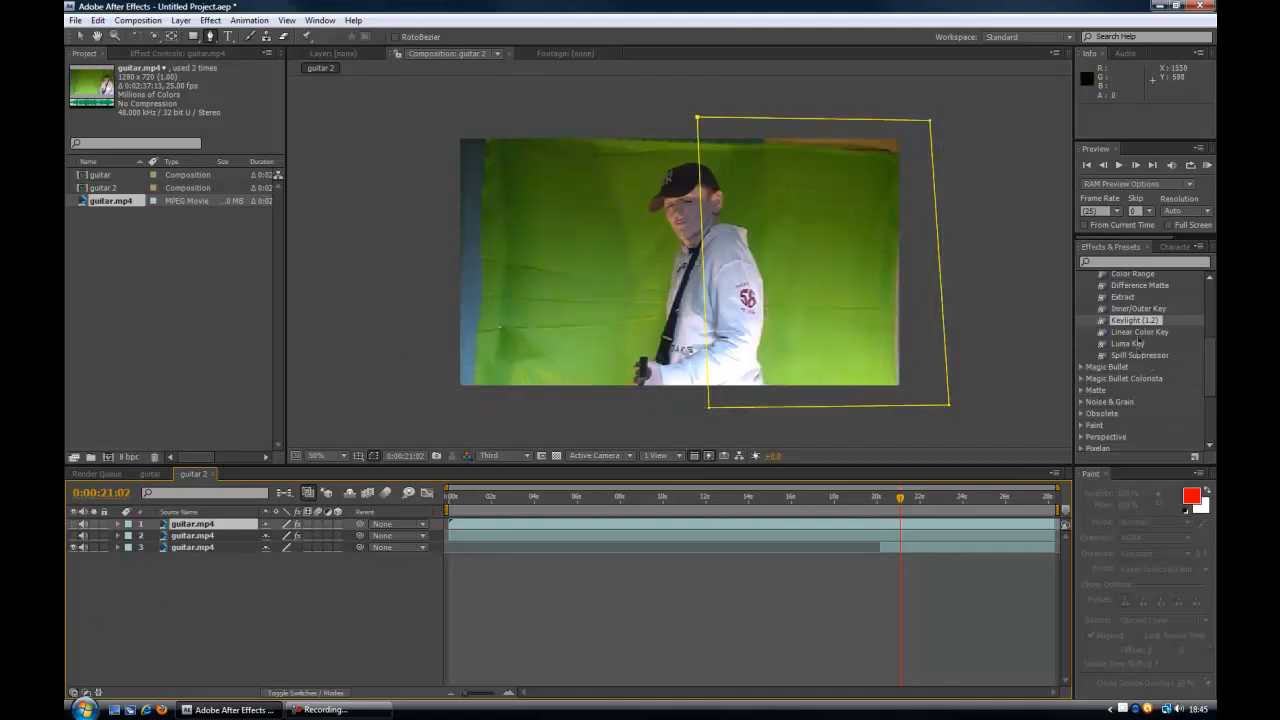
# Step: Apply Keylight (1.2) to the third guitar clip and sample the green backdrop as its Screen Colour
pyautogui.moveTo(1130, 320); pyautogui.dragTo(585, 267)
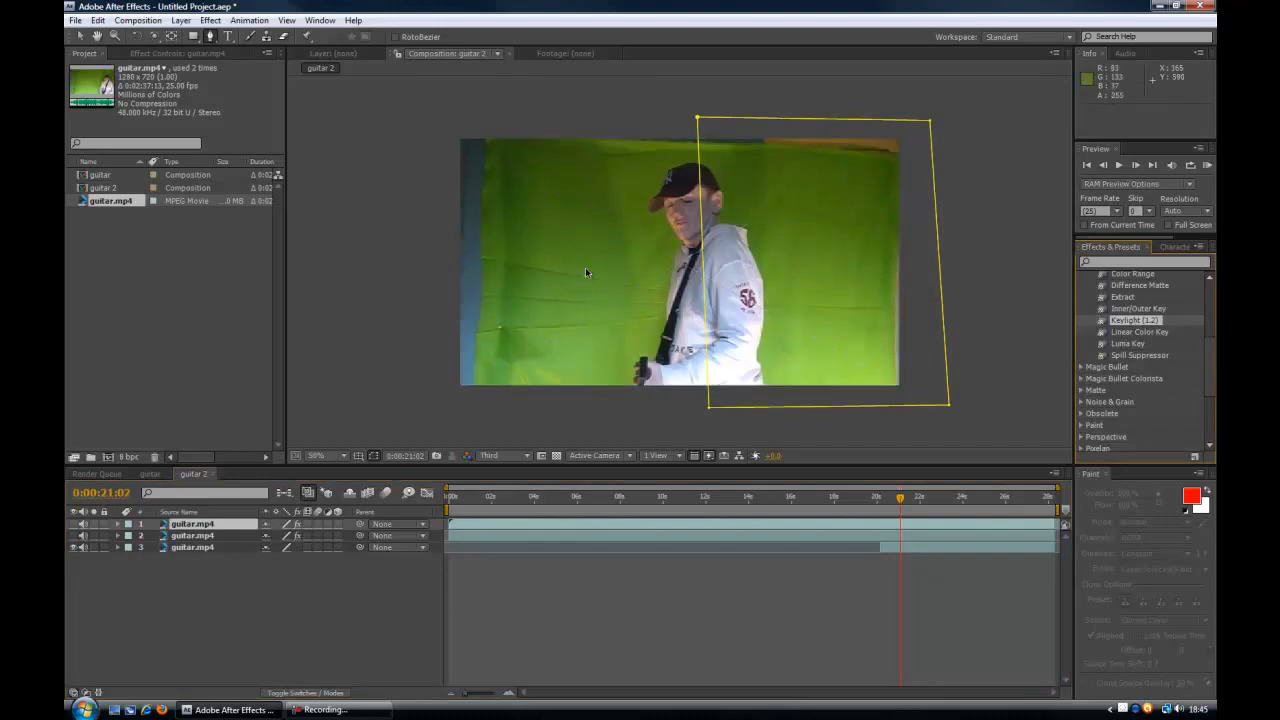
pyautogui.click(189, 177)
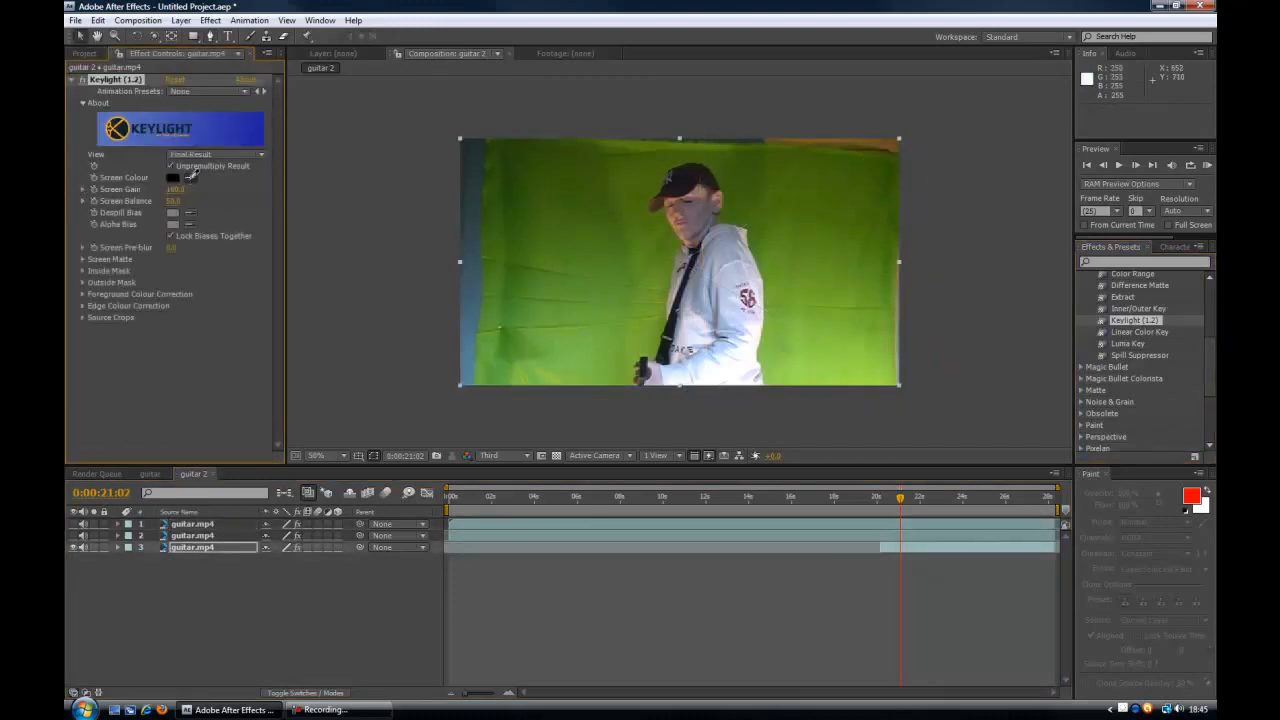
pyautogui.click(649, 248)
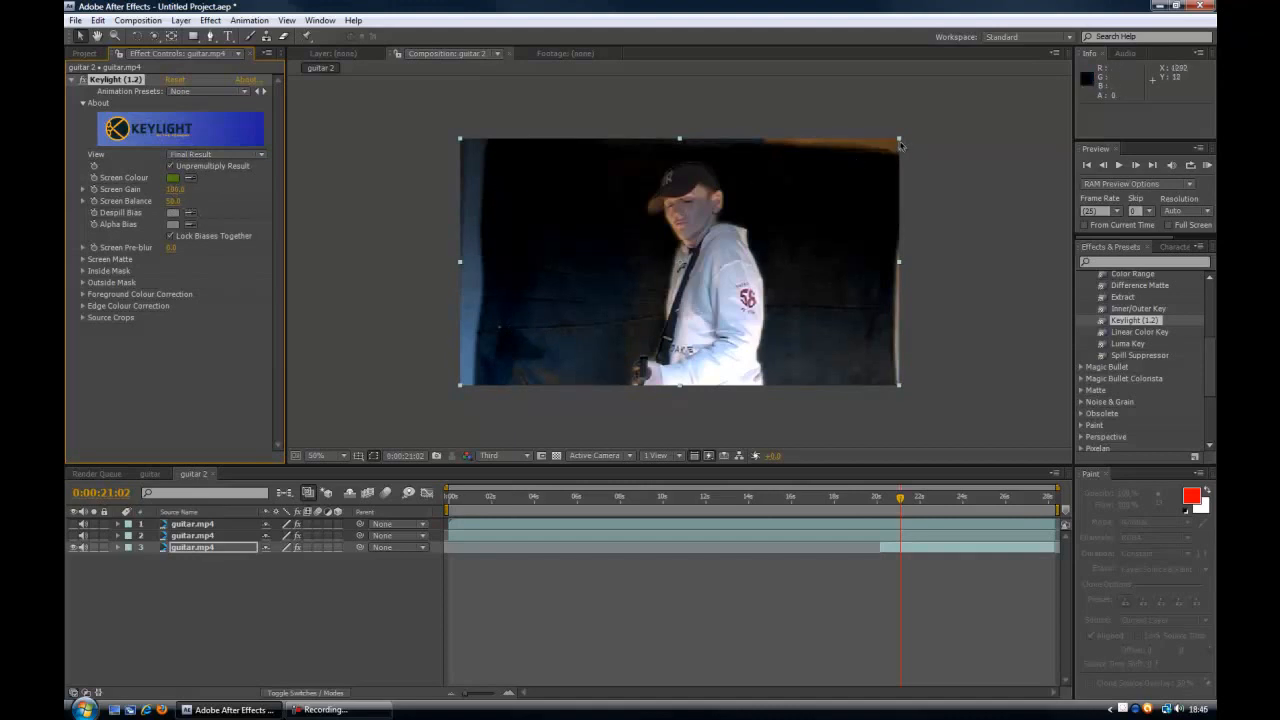
# Step: Scale the third clip to about 113% by 127% and set its Keylight Screen Gain to 130 and Screen Balance to 76
pyautogui.moveTo(900, 145); pyautogui.dragTo(928, 110)
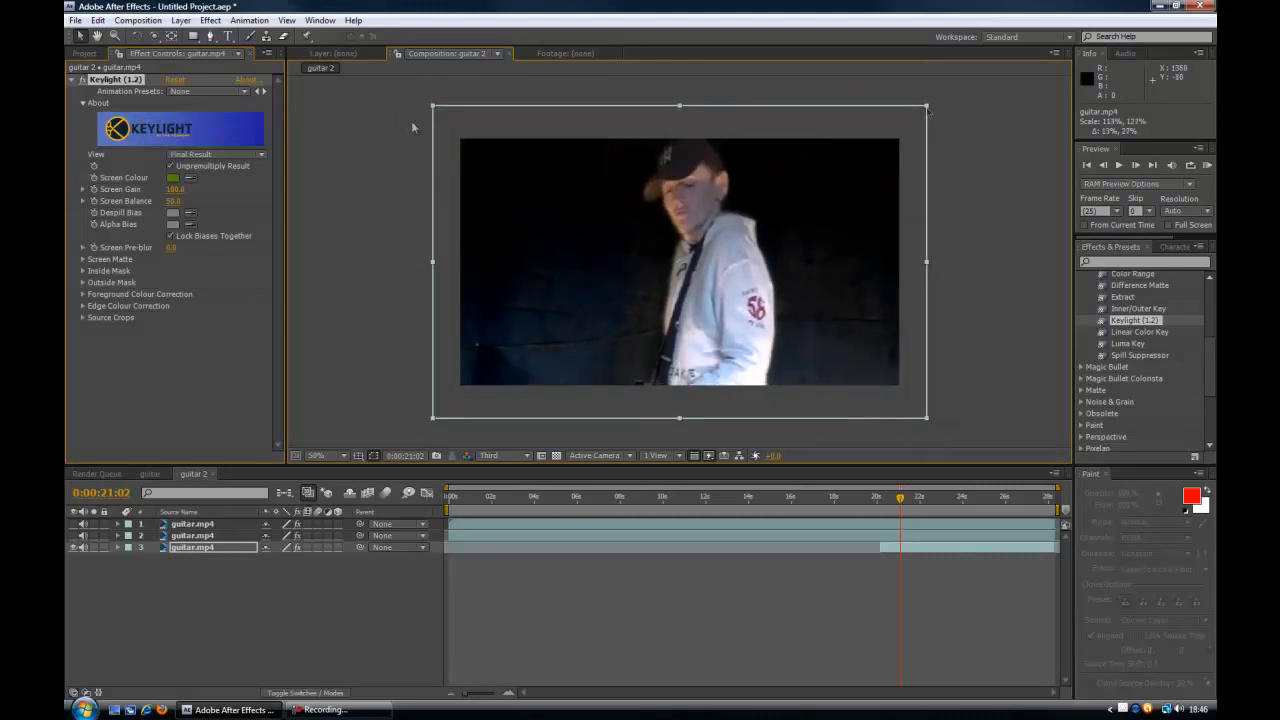
pyautogui.moveTo(184, 188)
pyautogui.mouseDown()
pyautogui.moveTo(201, 189)
pyautogui.moveTo(189, 201)
pyautogui.mouseUp()
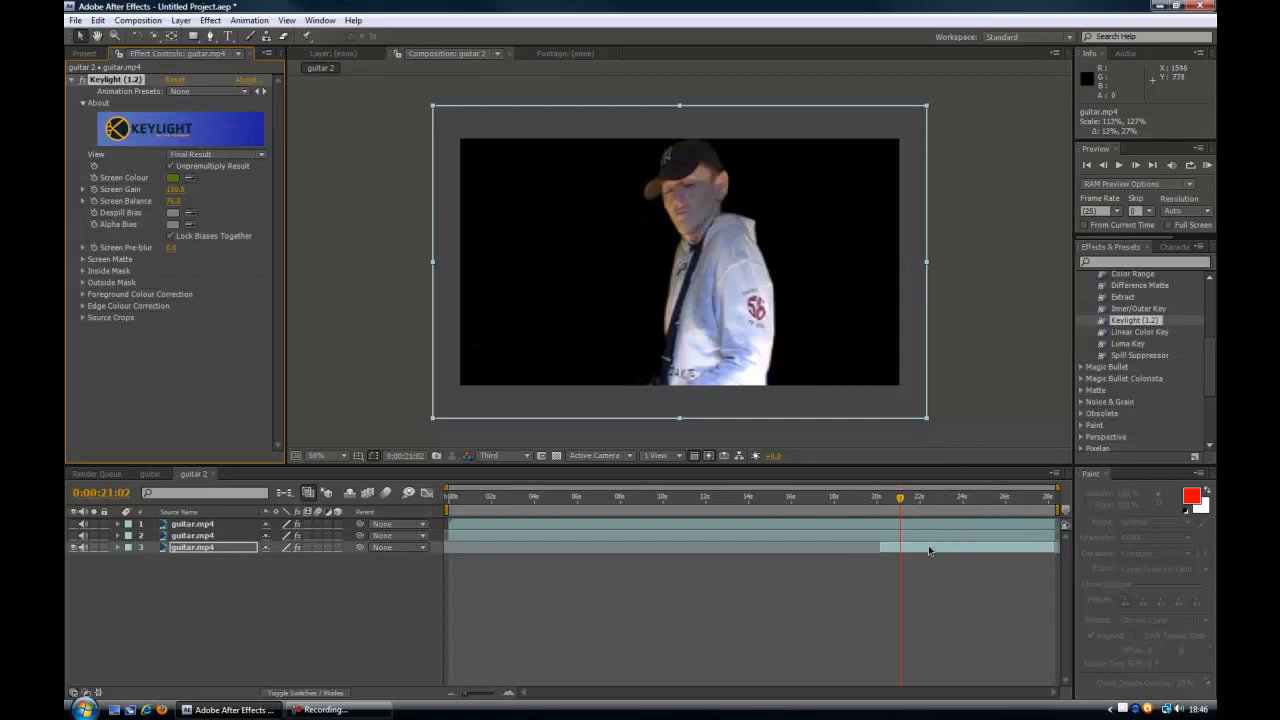
# Step: Make the first and second layers visible again and check all three players together at about 0:00:20:17
pyautogui.moveTo(900, 505); pyautogui.dragTo(849, 512)
pyautogui.click(73, 525)
pyautogui.click(73, 536)
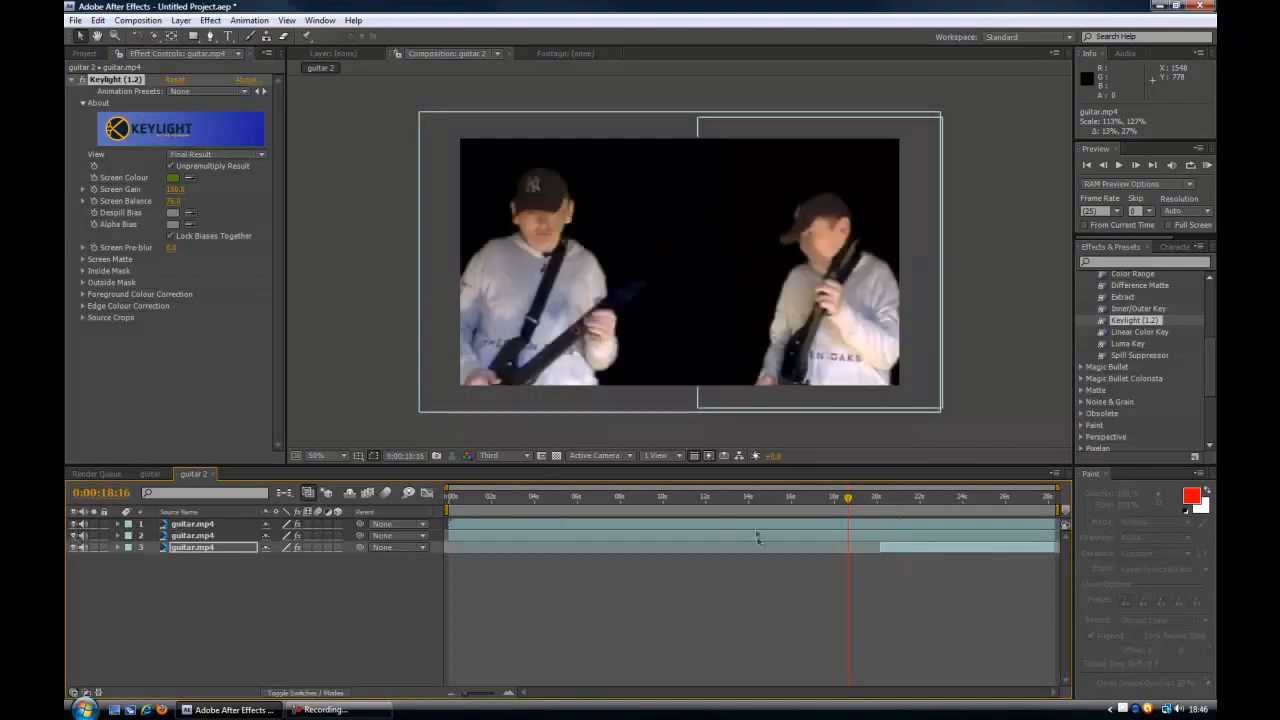
pyautogui.moveTo(873, 502); pyautogui.dragTo(893, 502)
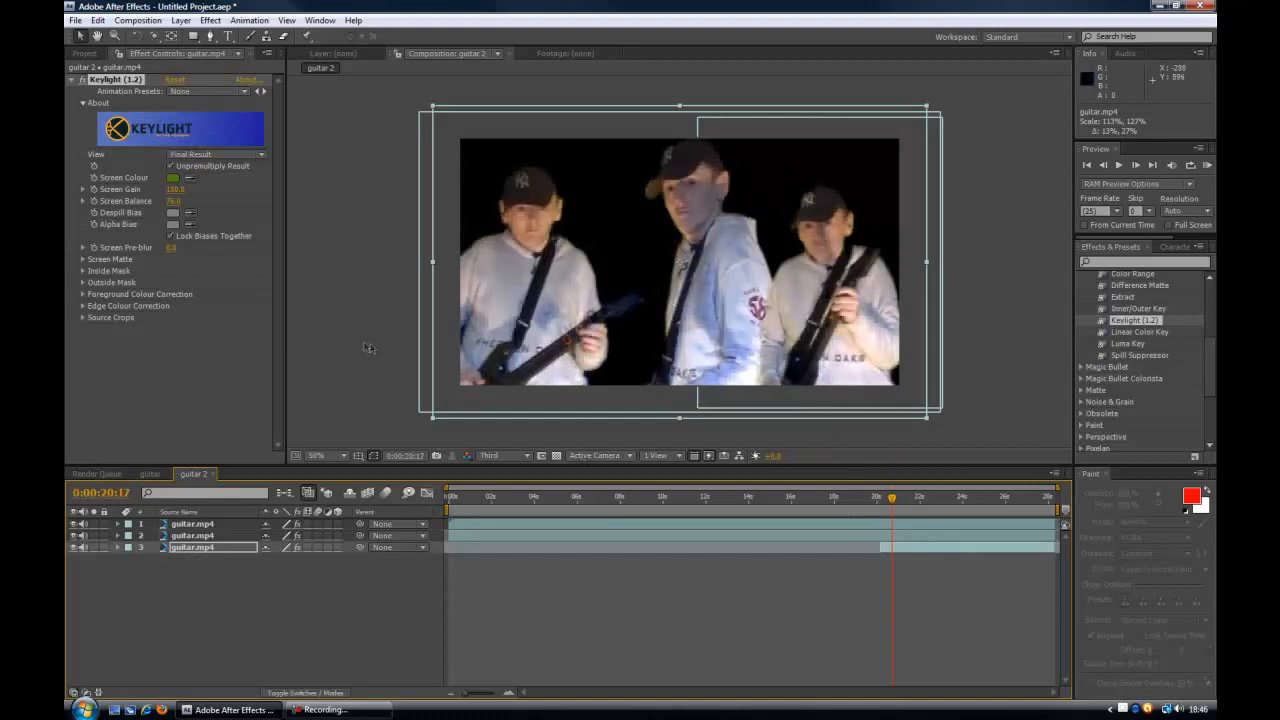
# Step: Move the third clip to the top of the layer stack and bring it toward the camera as a 3D layer
pyautogui.moveTo(185, 551); pyautogui.dragTo(190, 519)
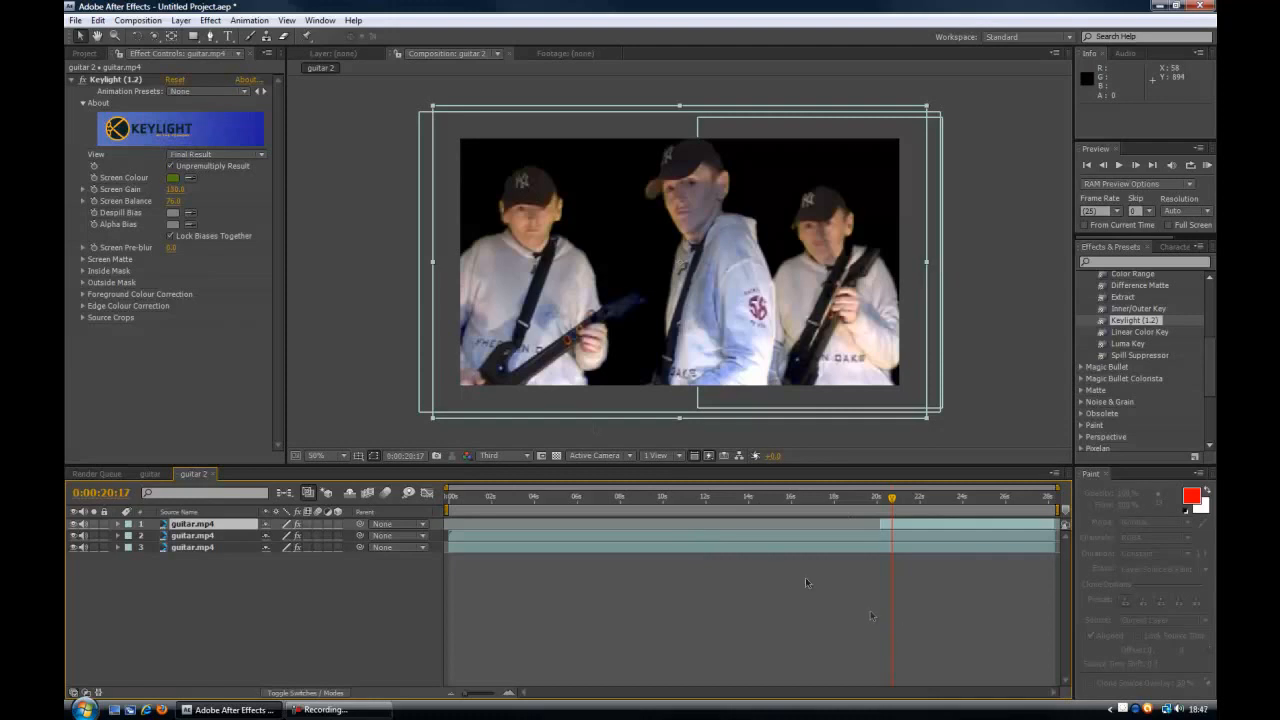
pyautogui.click(337, 524)
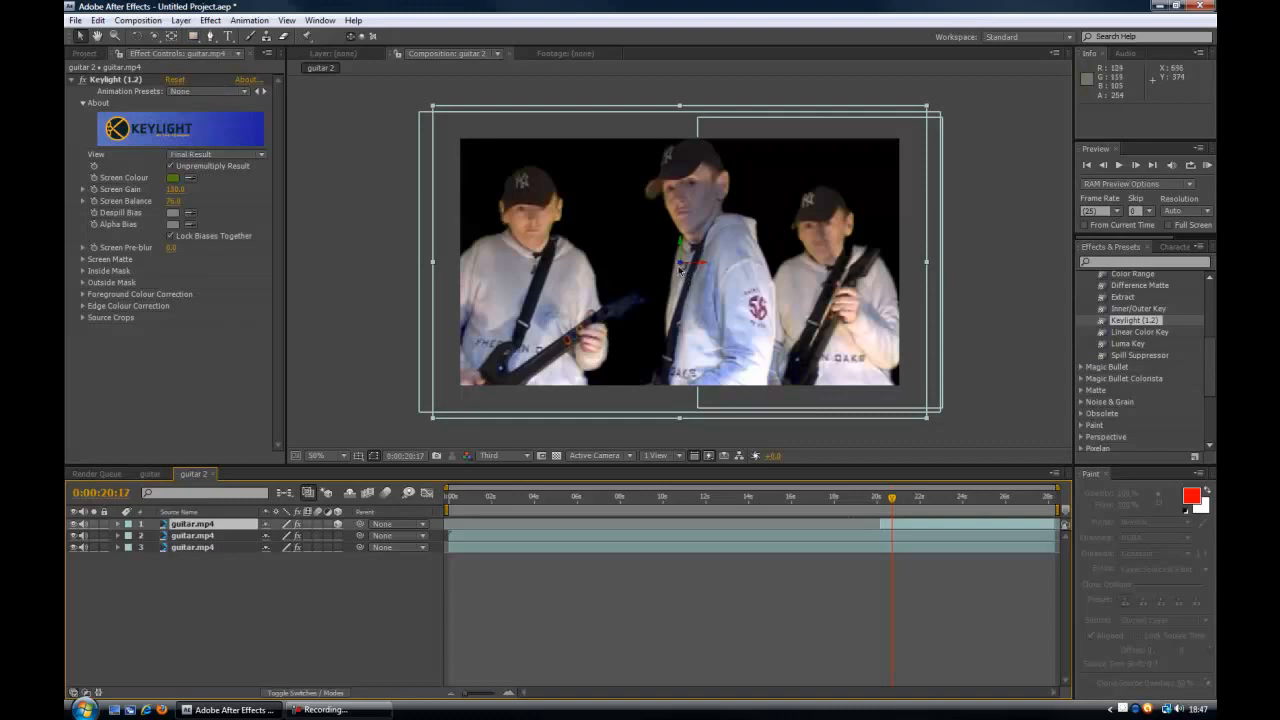
pyautogui.moveTo(679, 263); pyautogui.dragTo(726, 219)
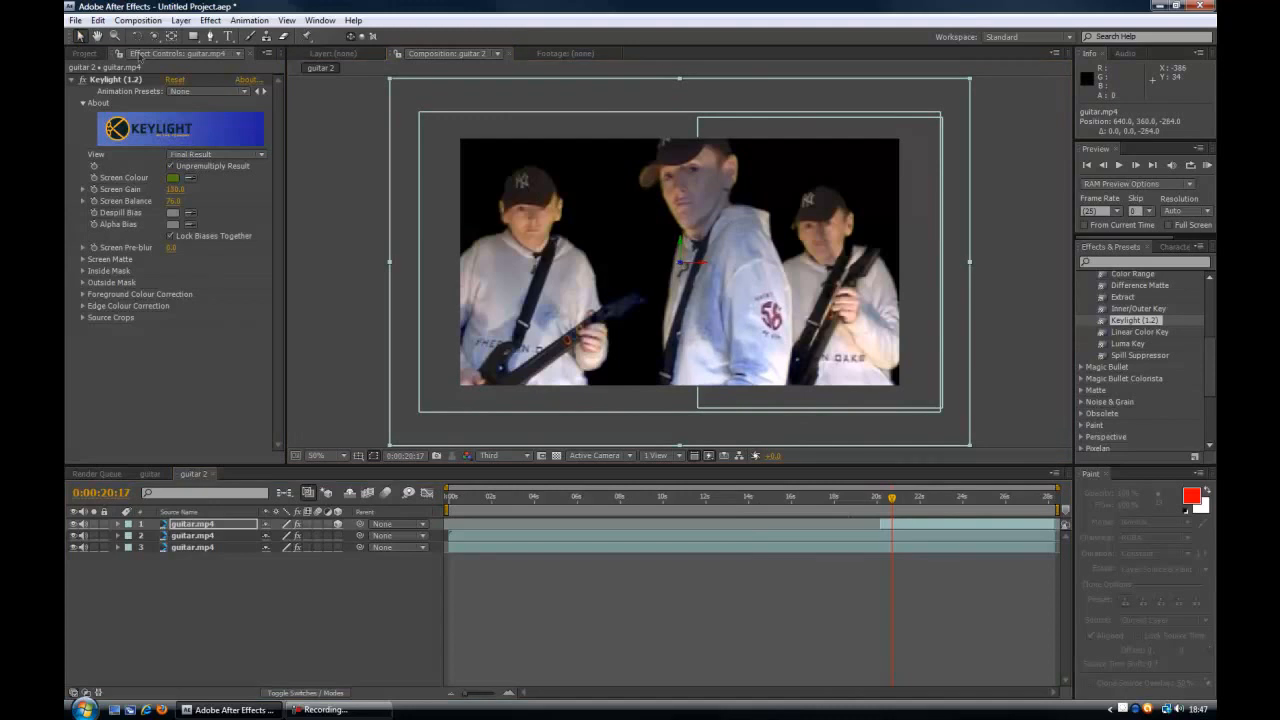
# Step: Scale the top clip down slightly and shift its player between the other two, at about X 562, Y 367
pyautogui.moveTo(969, 82); pyautogui.dragTo(950, 125)
pyautogui.moveTo(815, 293); pyautogui.dragTo(787, 296)
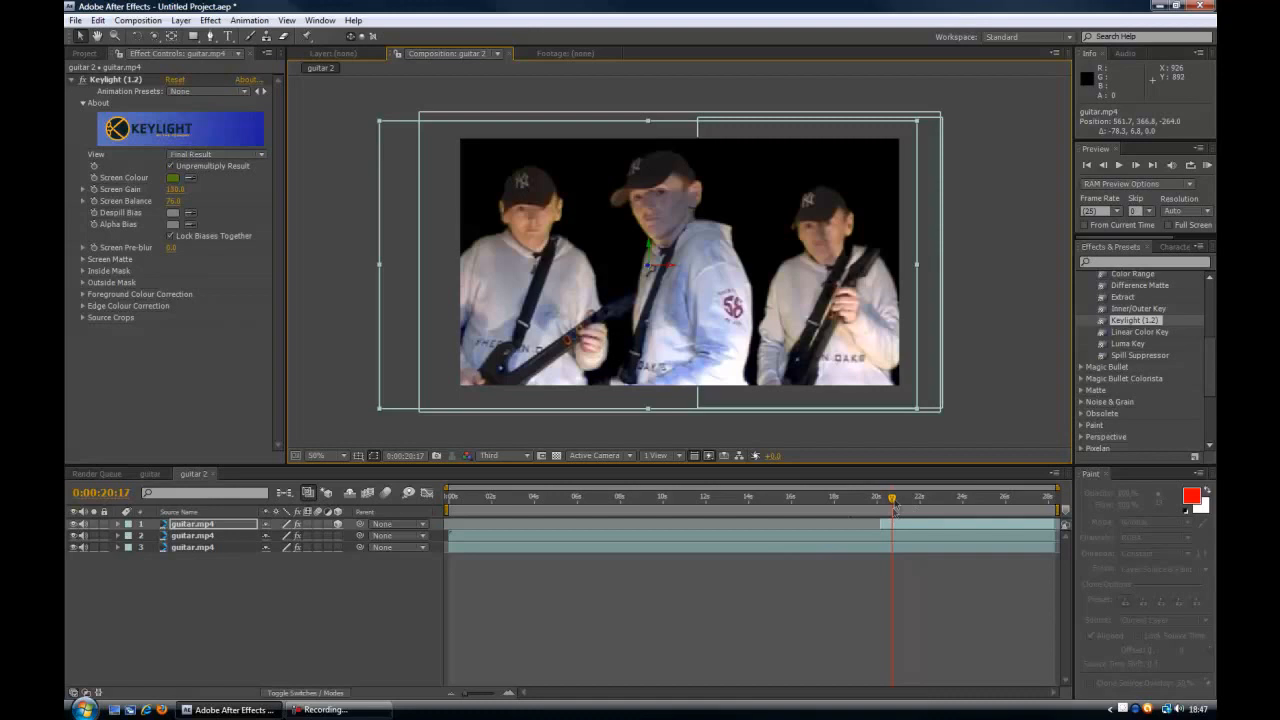
# Step: Add an Opacity keyframe of 0% to the top layer at 0:00:20:04, where its clip starts
pyautogui.moveTo(877, 500); pyautogui.dragTo(881, 502)
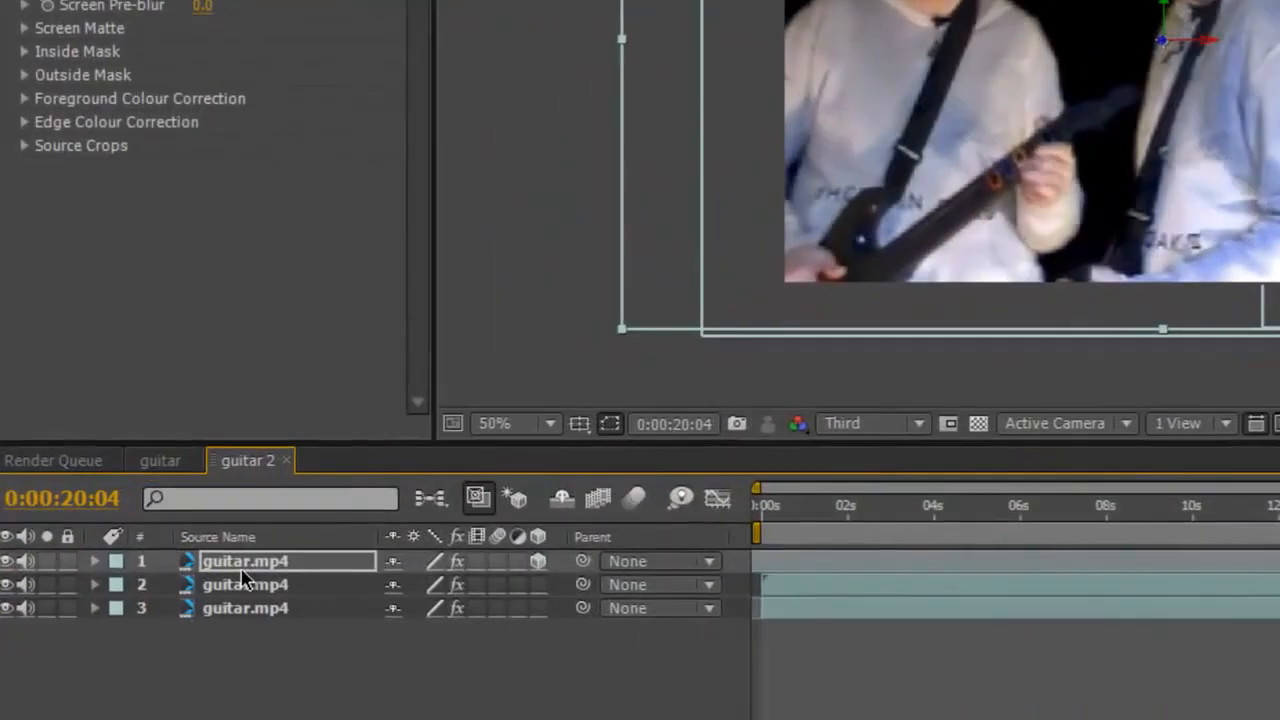
pyautogui.click(191, 524)
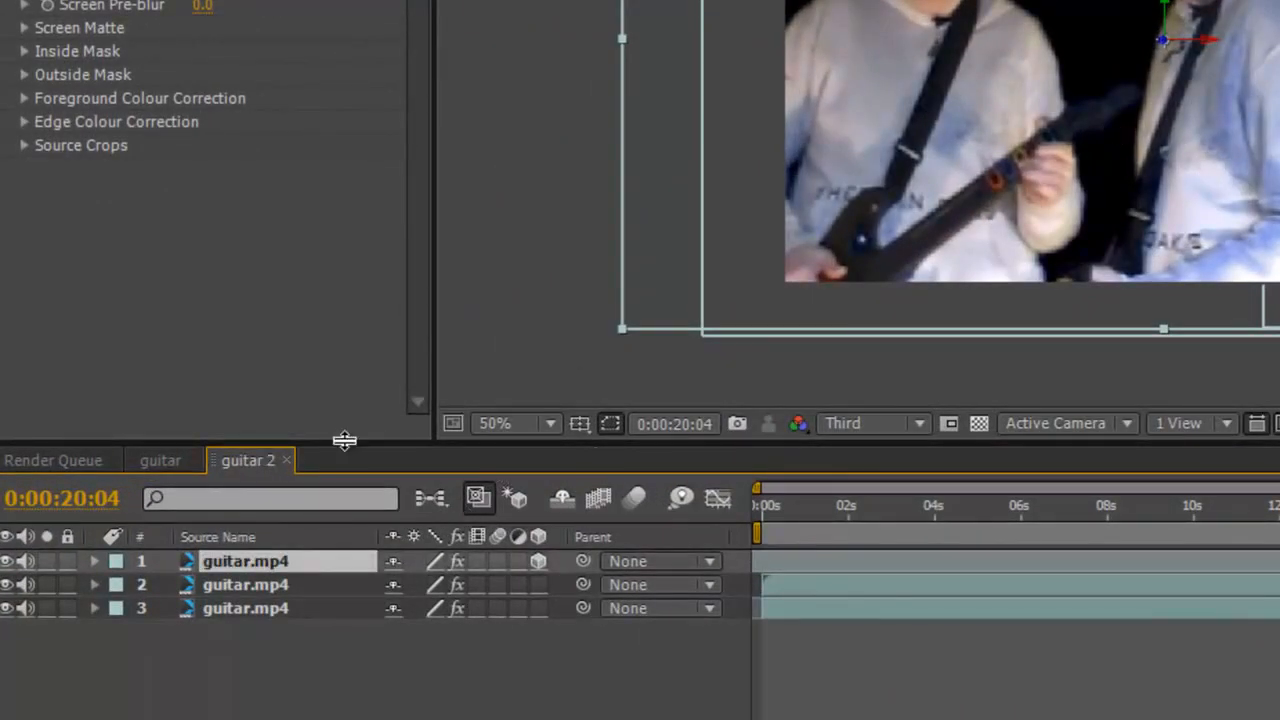
pyautogui.press('t')
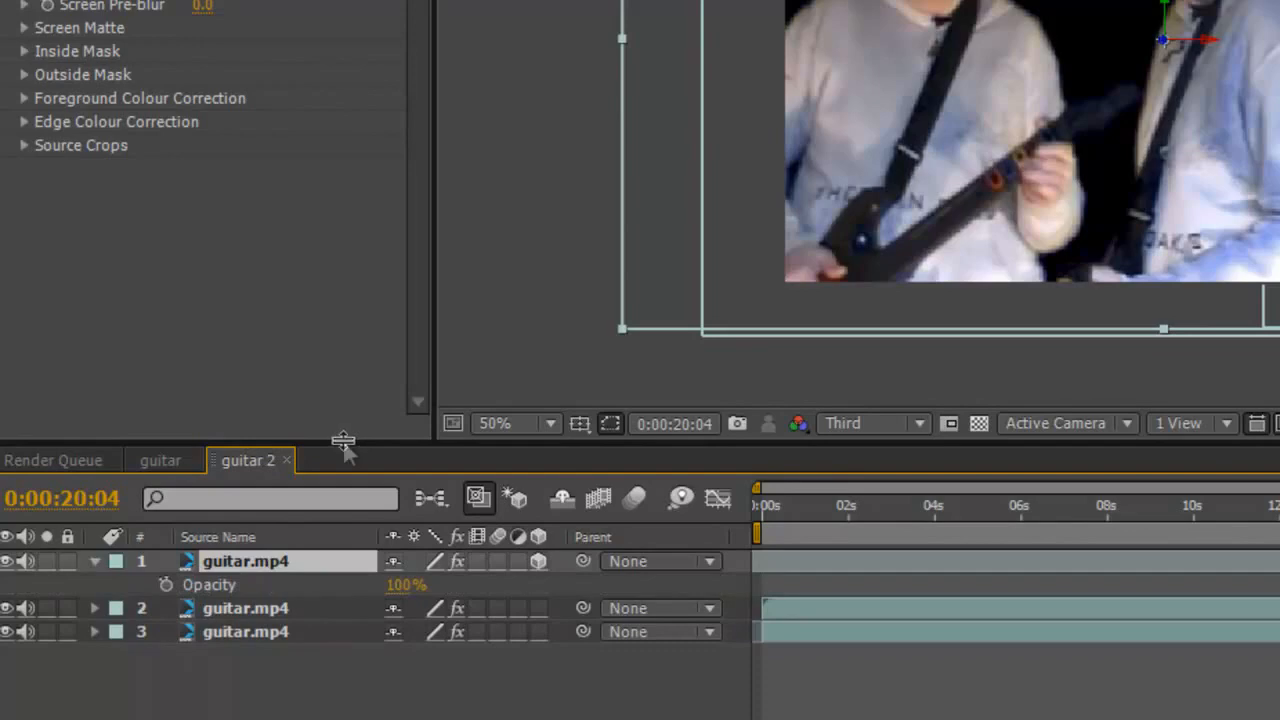
pyautogui.click(166, 585)
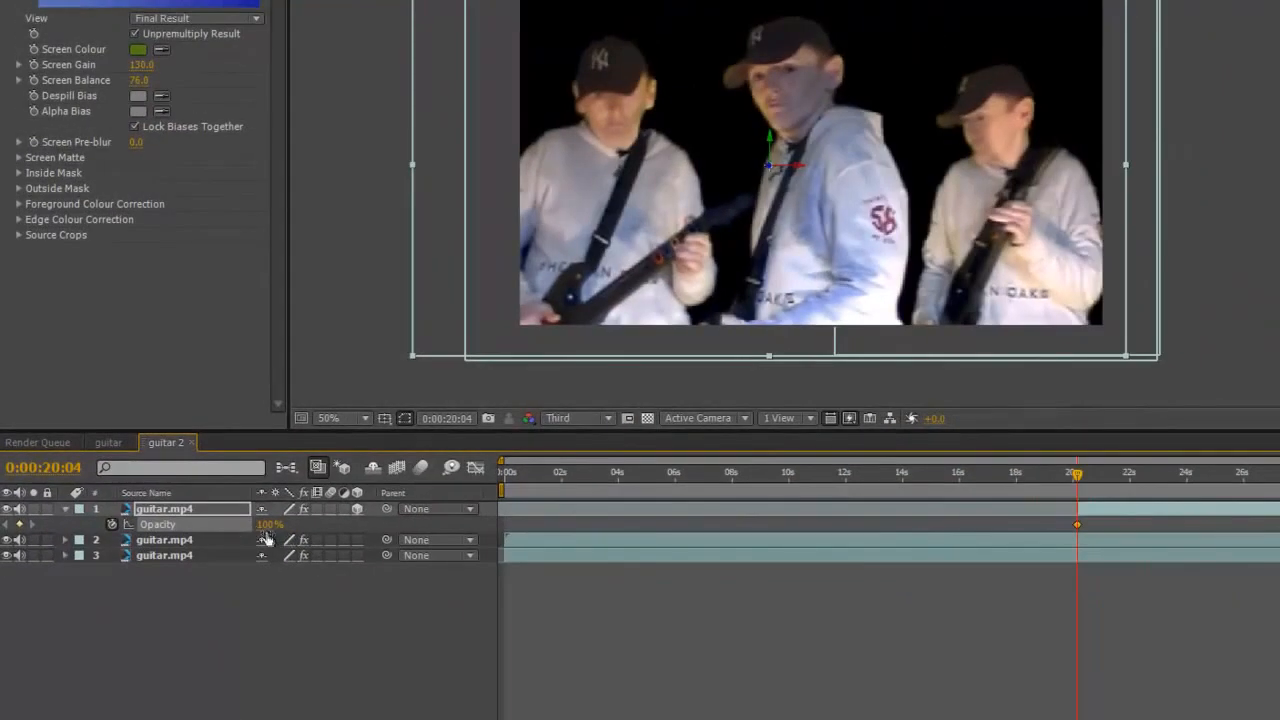
pyautogui.click(268, 524)
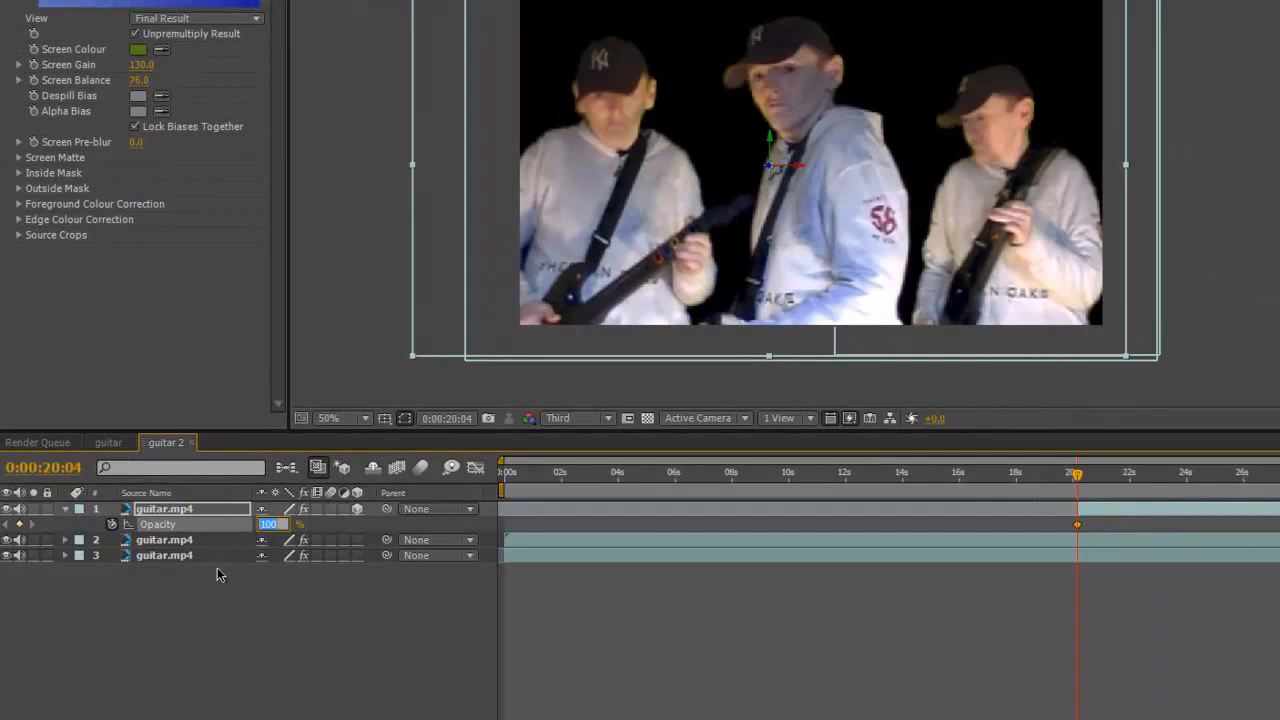
pyautogui.write('0')
pyautogui.press('Return')
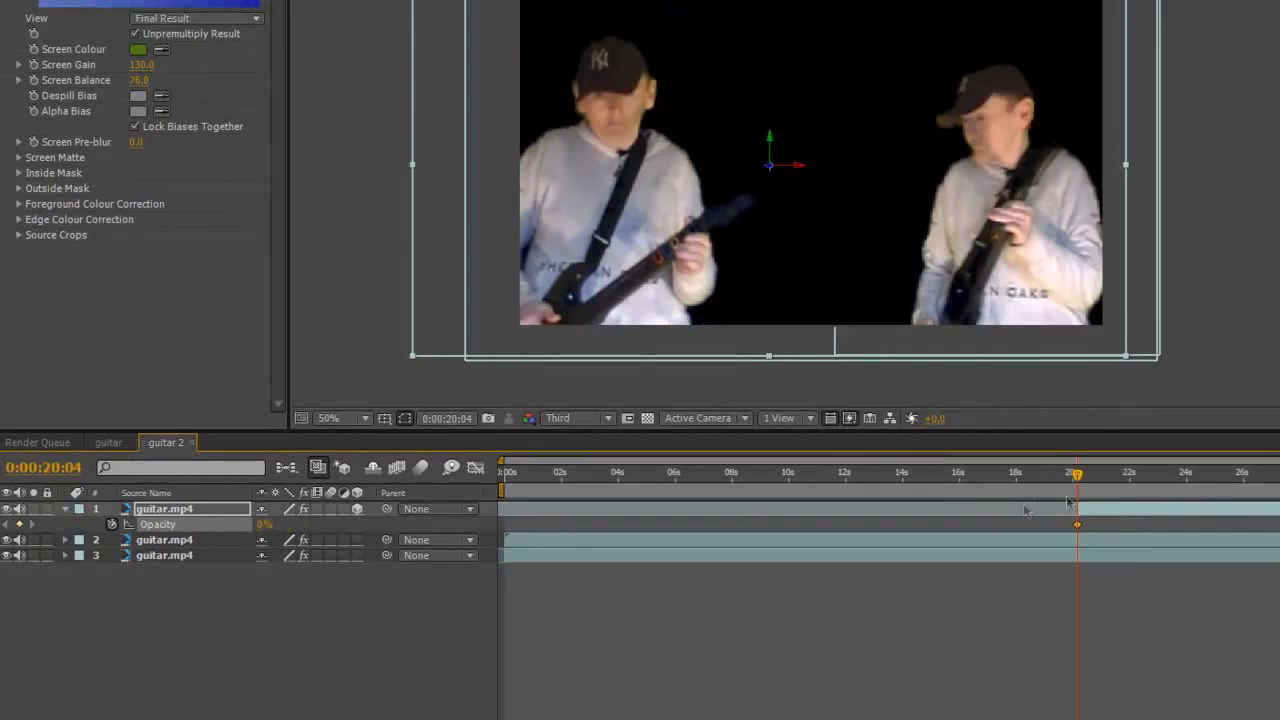
# Step: Keyframe the top layer's Opacity to 100% at 0:00:21:13 and check the fade-in up to 0:00:25:09
pyautogui.moveTo(1080, 477); pyautogui.dragTo(1119, 480)
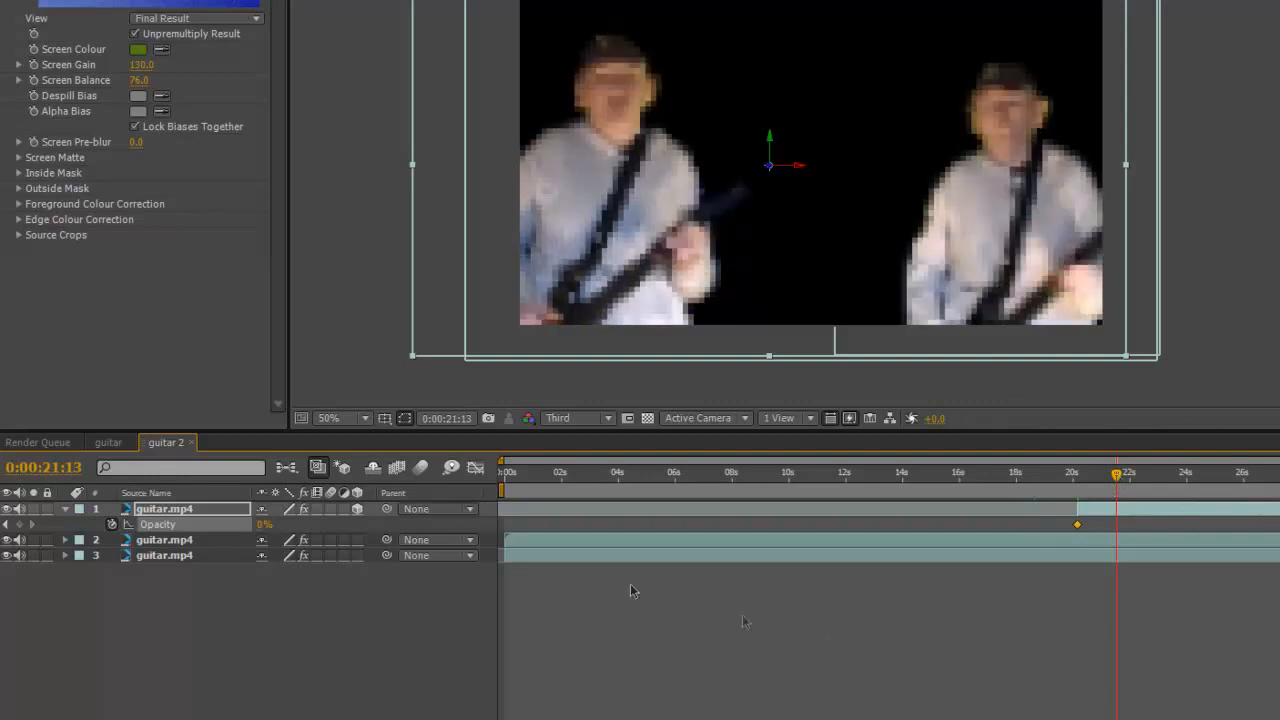
pyautogui.click(266, 524)
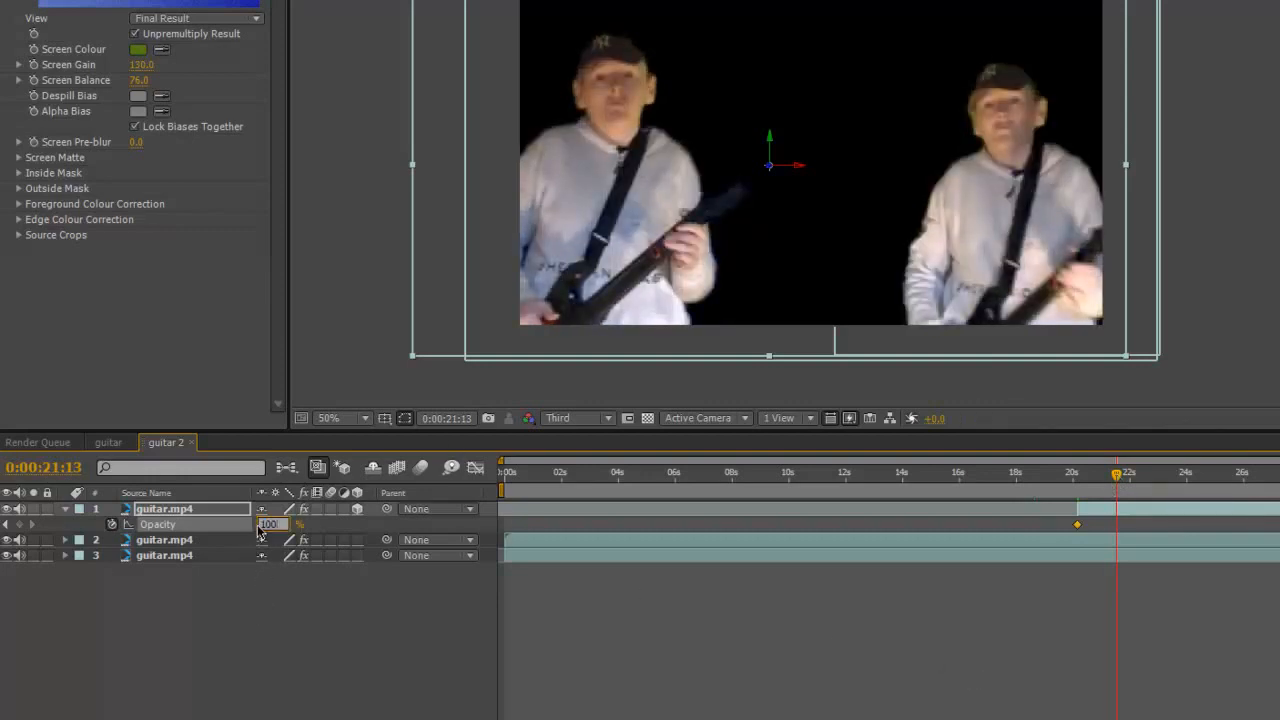
pyautogui.press('Return')
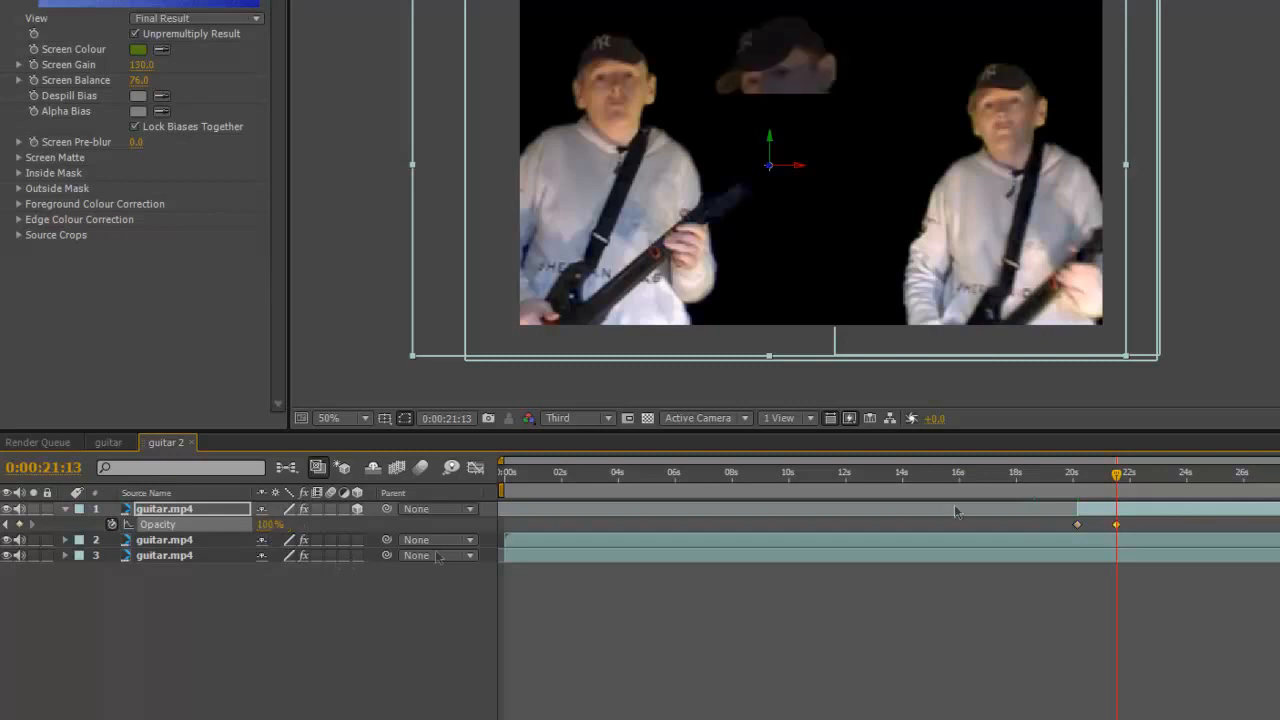
pyautogui.moveTo(1115, 473); pyautogui.dragTo(1228, 481)
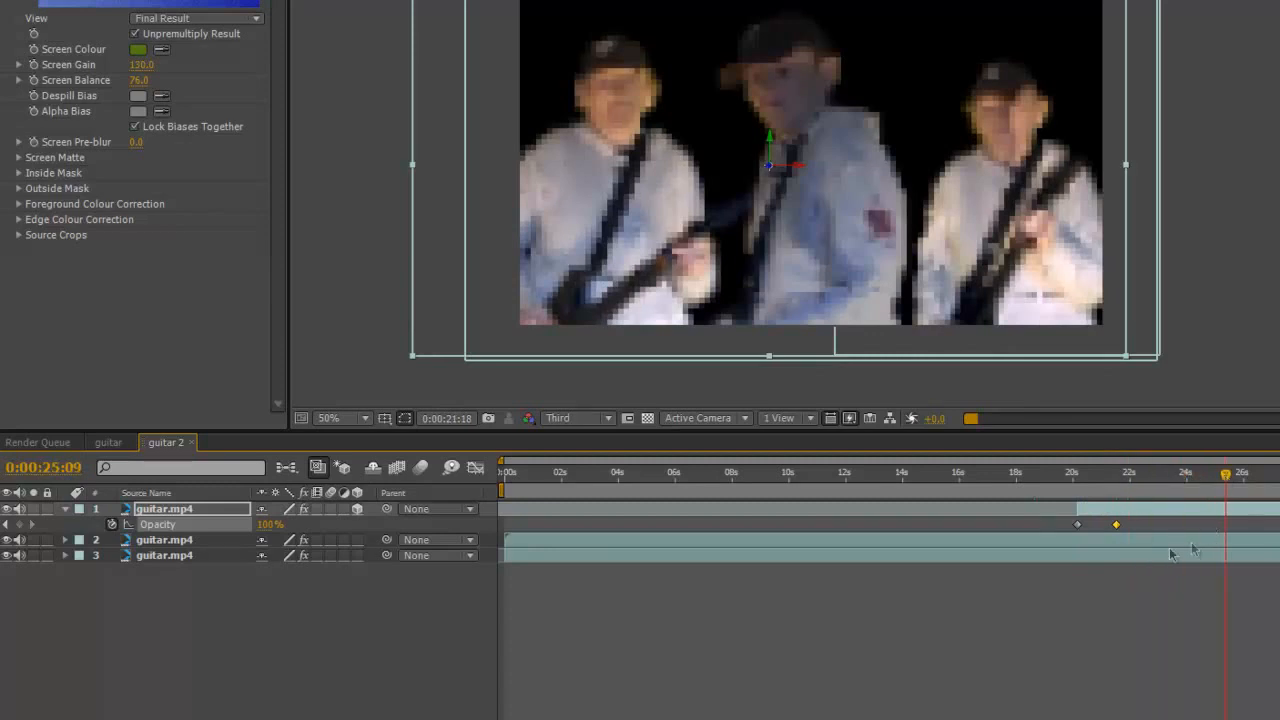
pyautogui.click(950, 643)
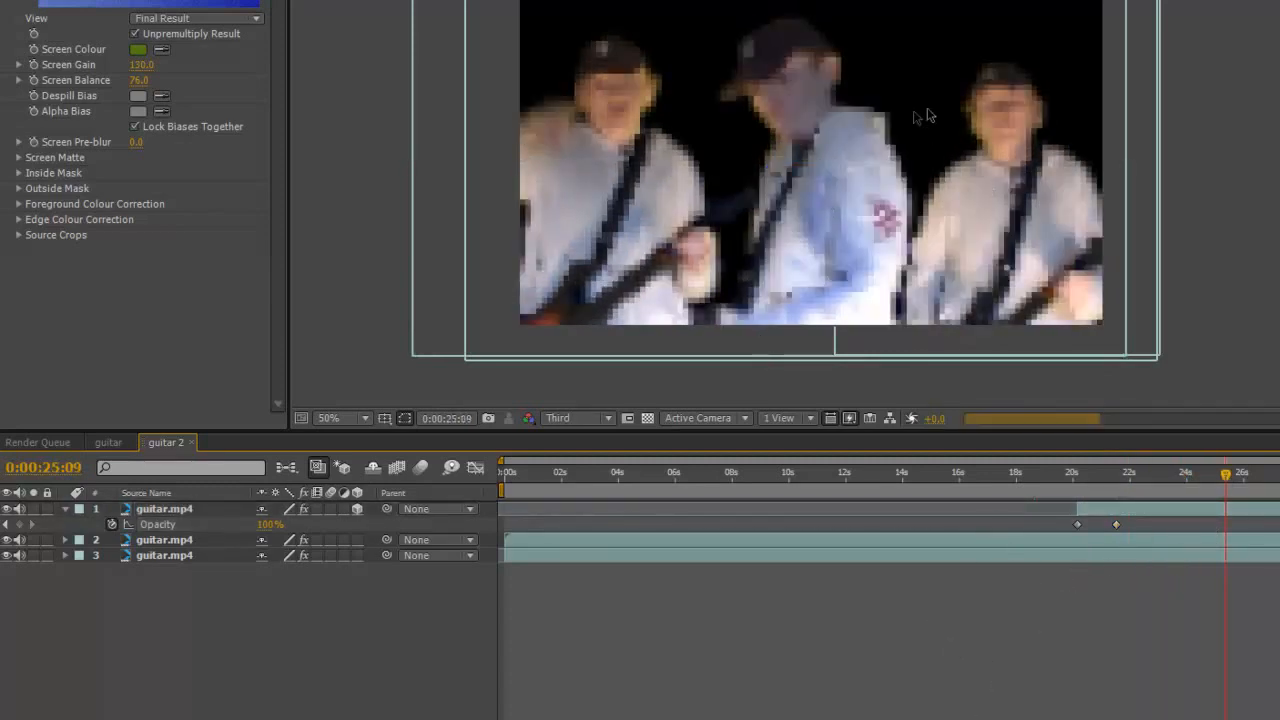
# Step: Import stage-background.jpg and place it in the guitar 2 composition beneath all three guitar layers
pyautogui.click(30, 0)
pyautogui.doubleClick(107, 286)
pyautogui.click(228, 215)
pyautogui.doubleClick(335, 331)
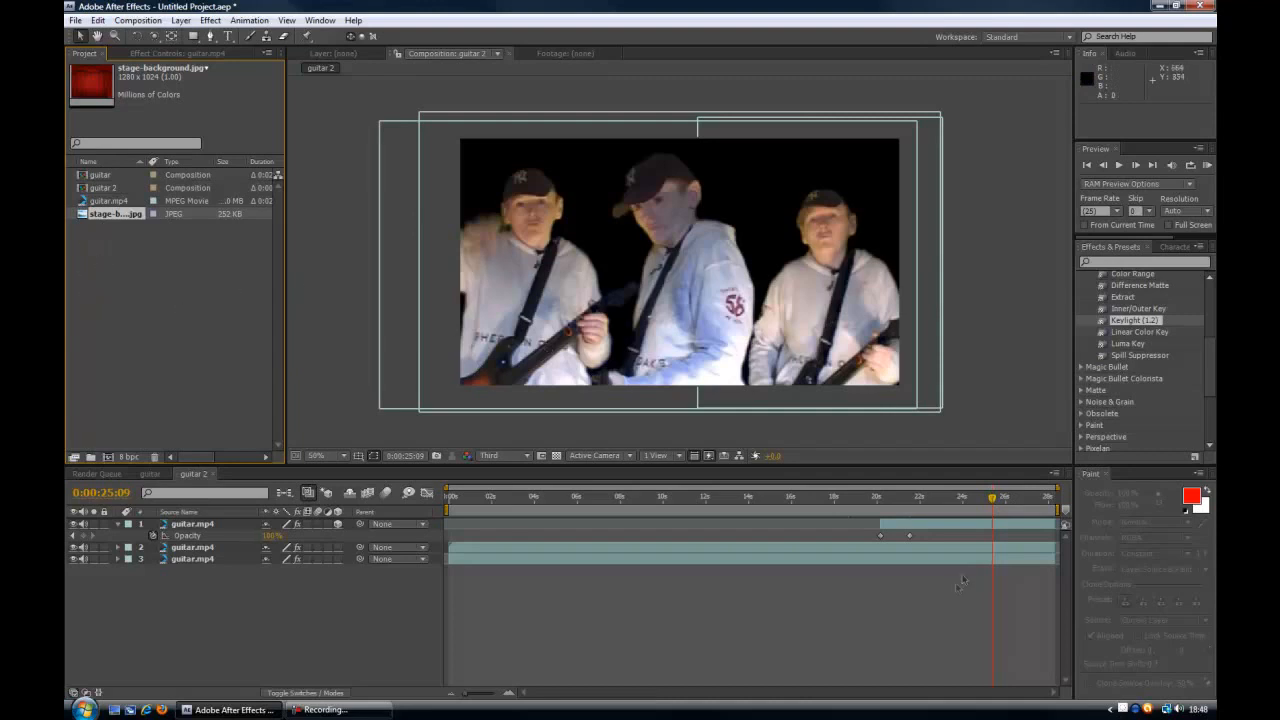
pyautogui.moveTo(997, 500); pyautogui.dragTo(998, 500)
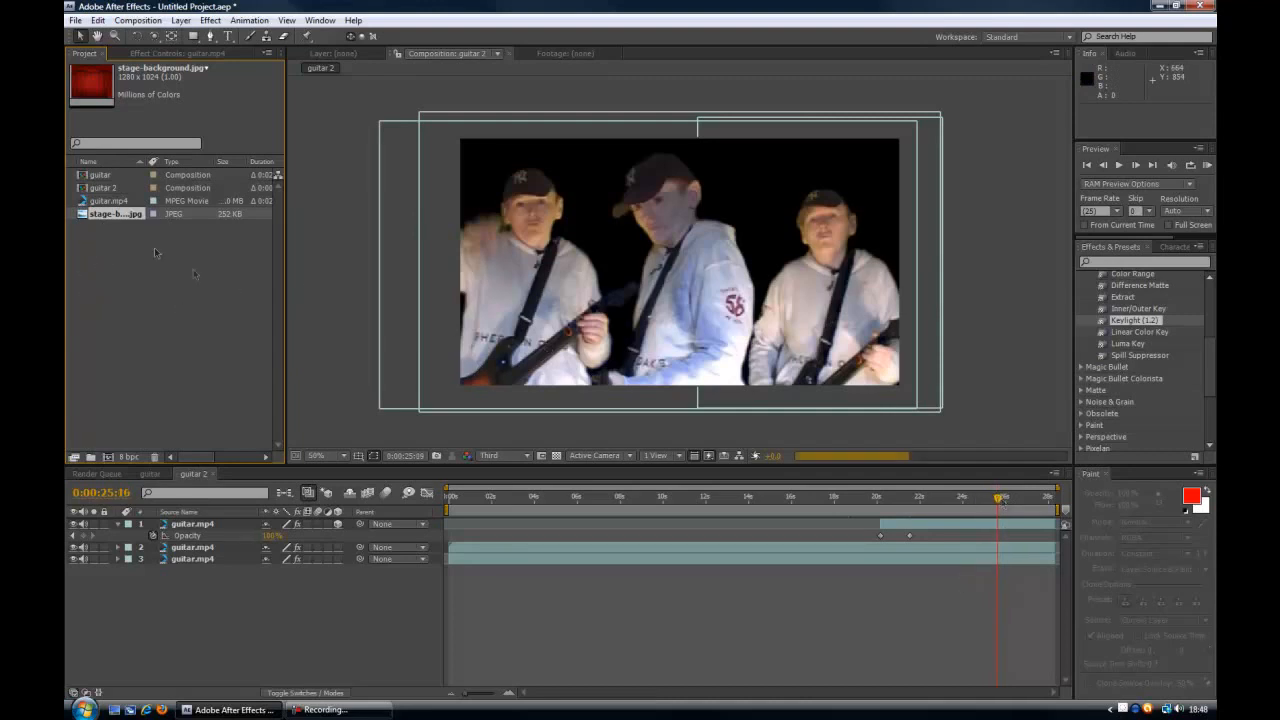
pyautogui.moveTo(114, 214); pyautogui.dragTo(165, 615)
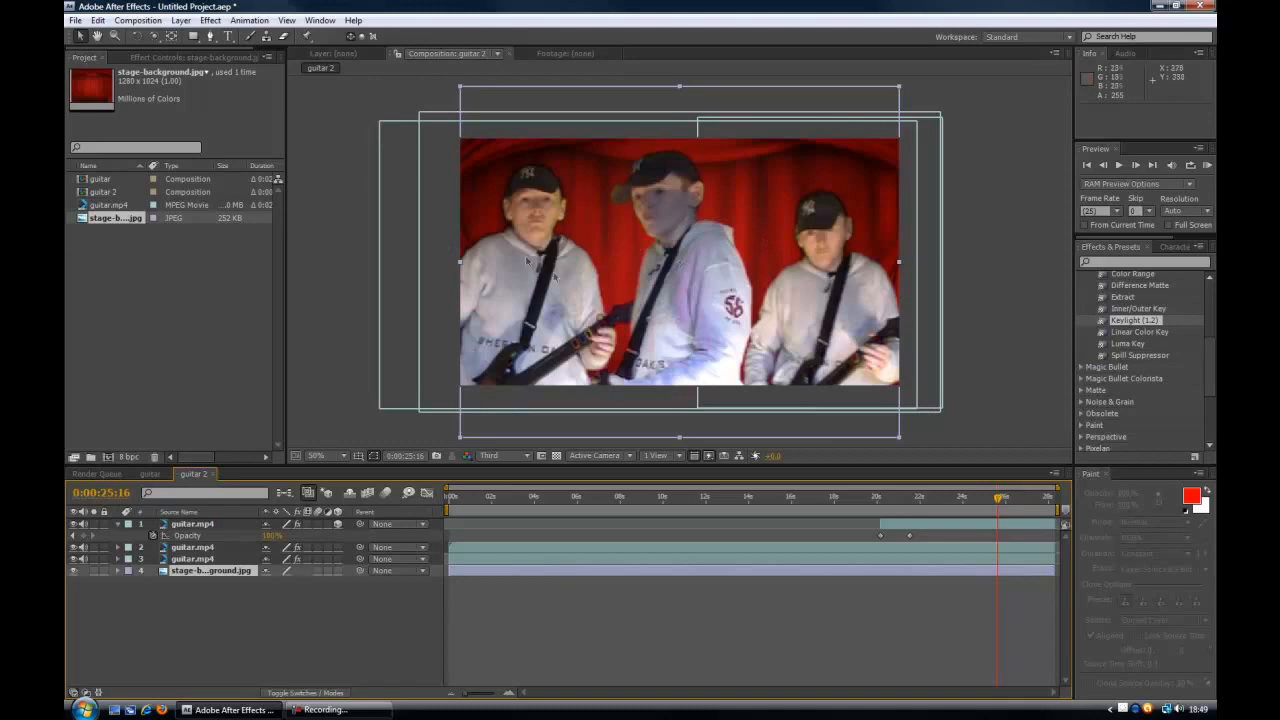
# Step: Review the composite over the stage background at several times, including the middle player's fade-in between about 0:00:18:15 and 0:00:24:02
pyautogui.click(531, 497)
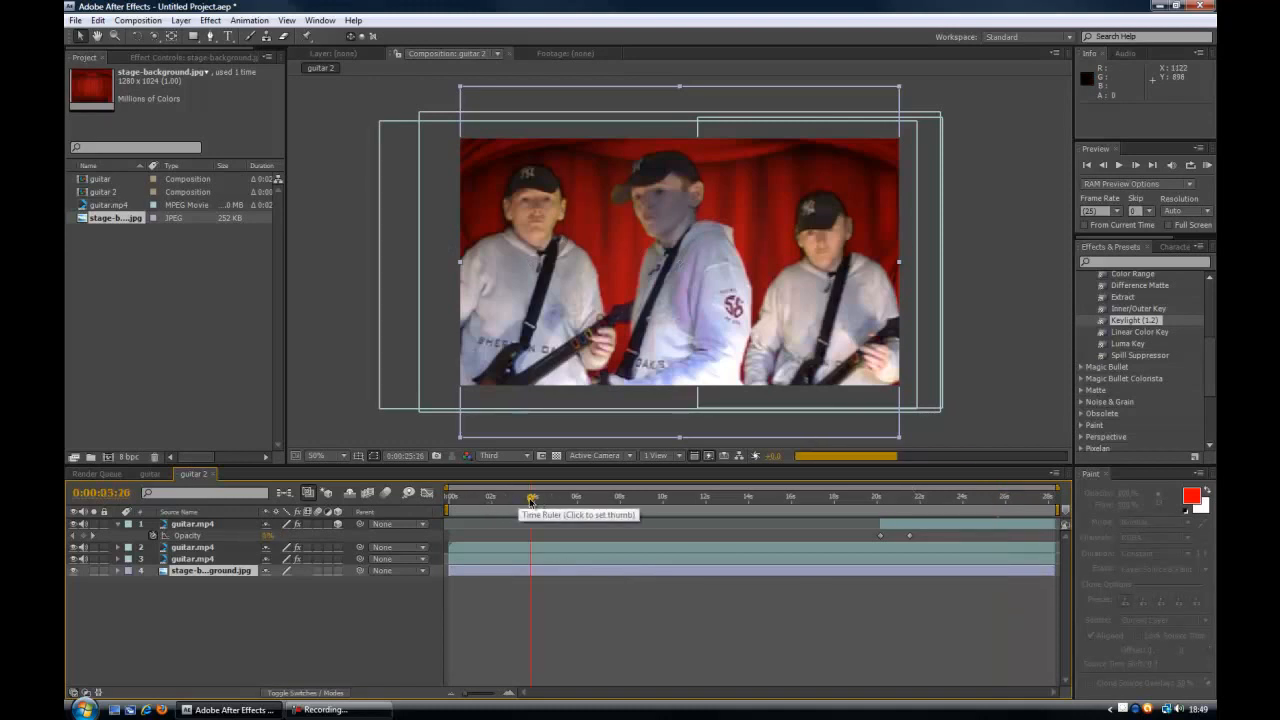
pyautogui.click(847, 497)
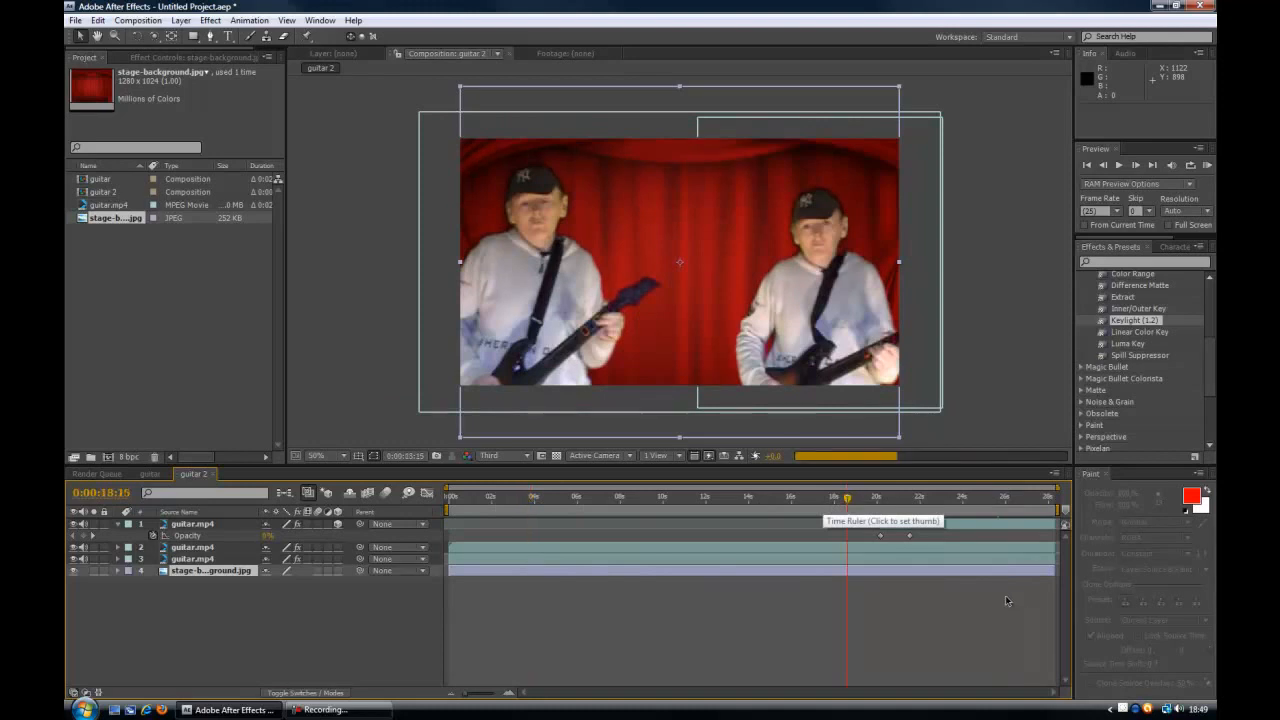
pyautogui.click(872, 498)
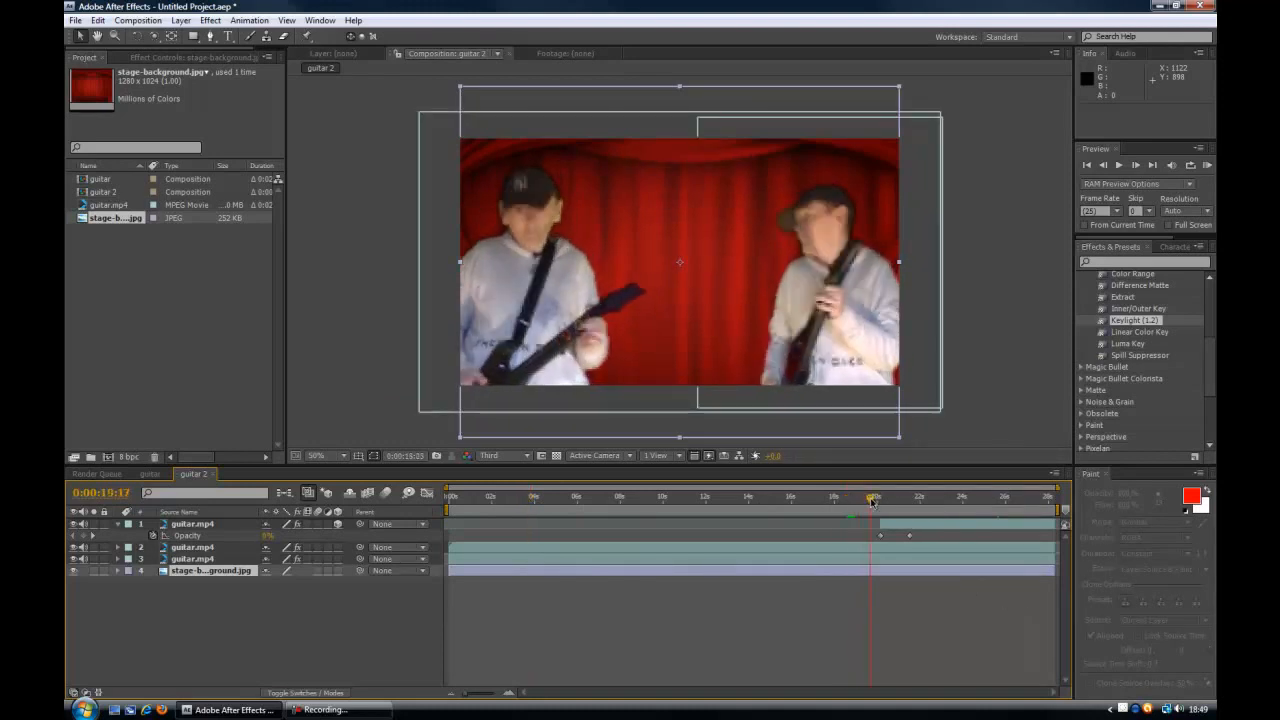
pyautogui.click(899, 498)
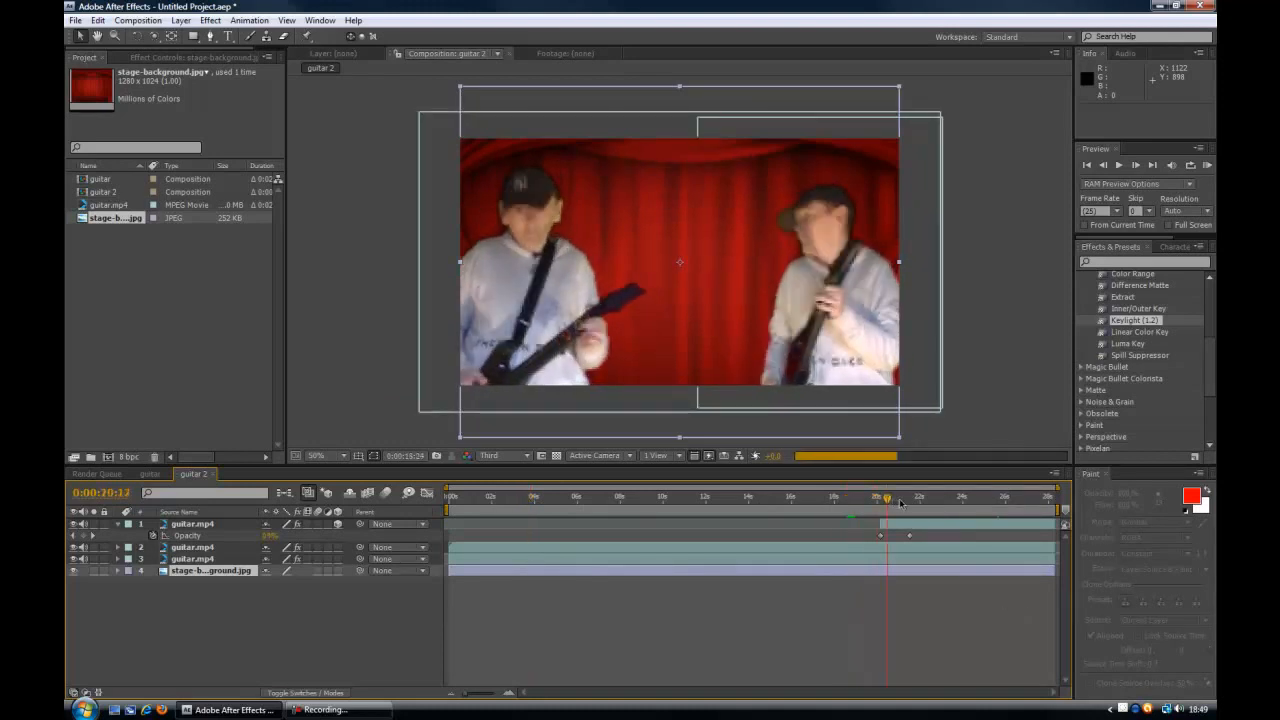
pyautogui.click(937, 500)
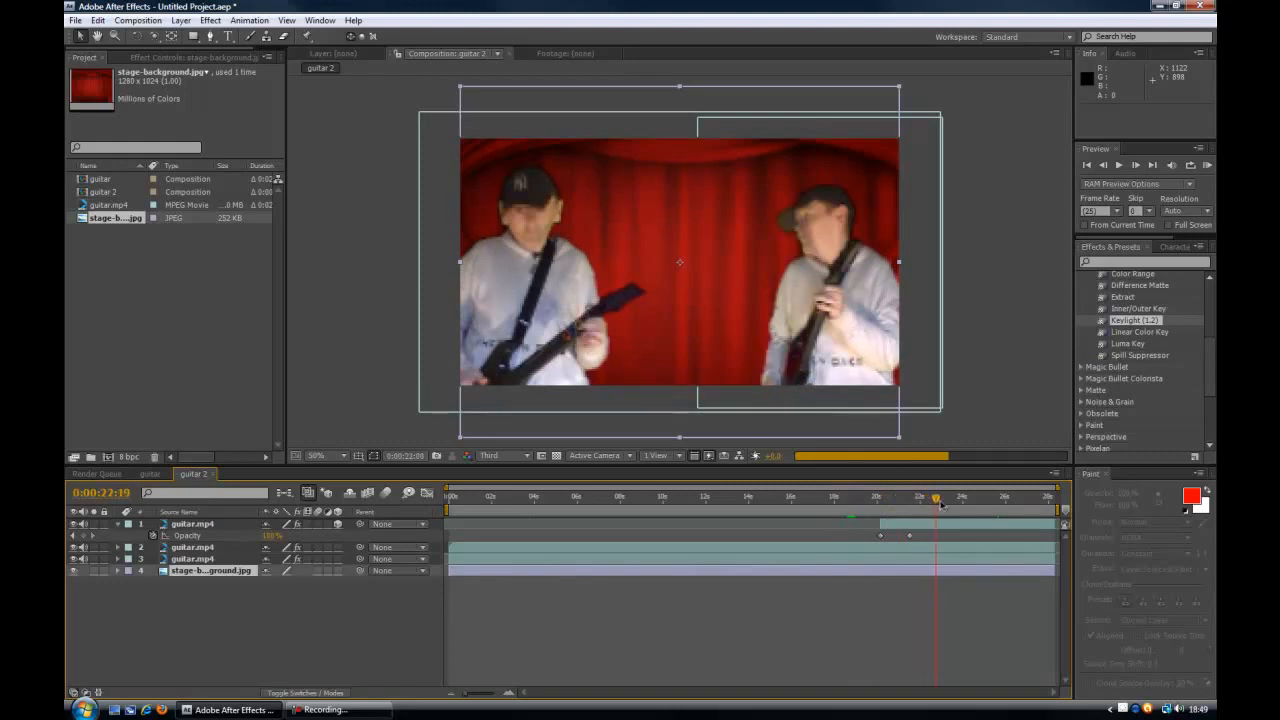
pyautogui.moveTo(947, 505); pyautogui.dragTo(965, 502)
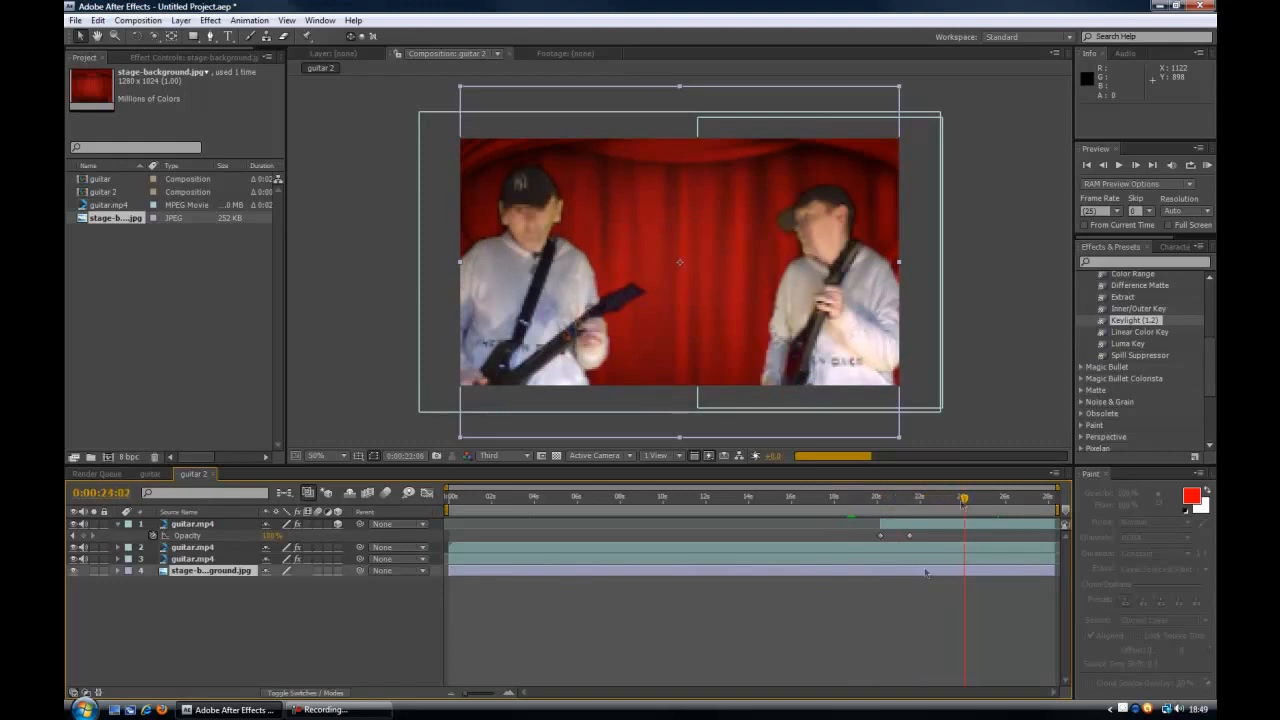
pyautogui.click(894, 499)
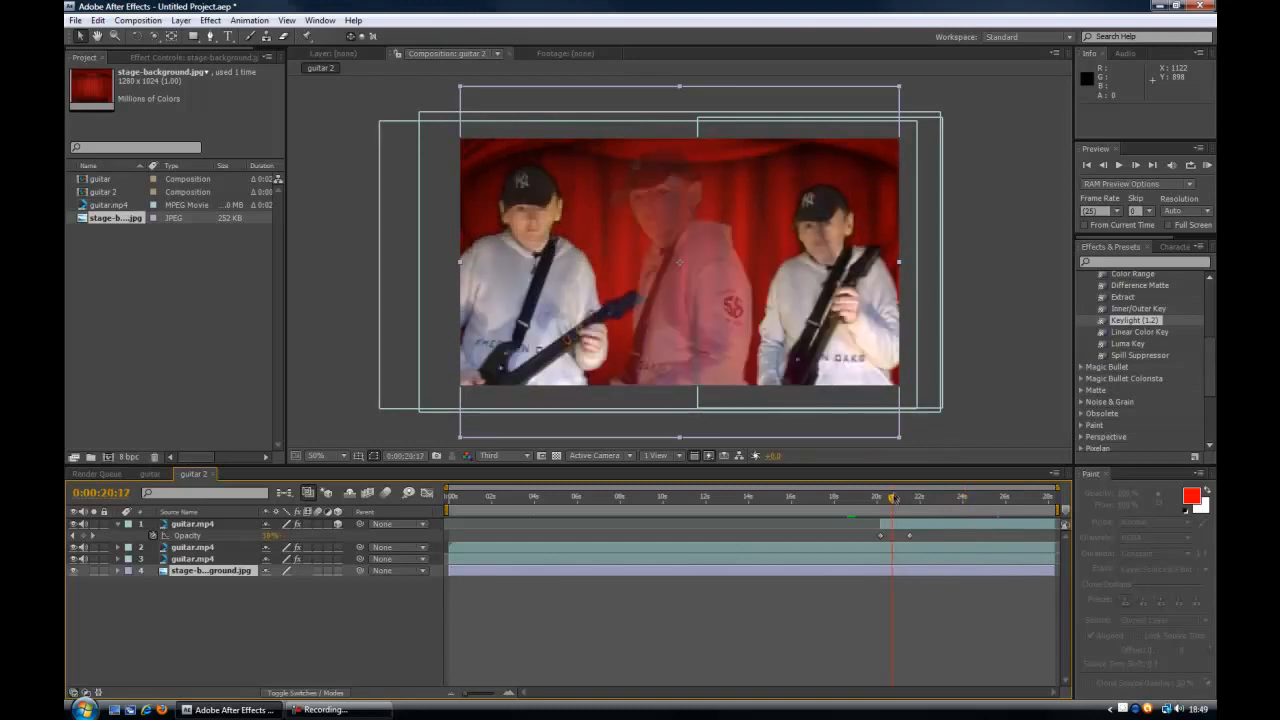
pyautogui.moveTo(922, 499); pyautogui.dragTo(953, 499)
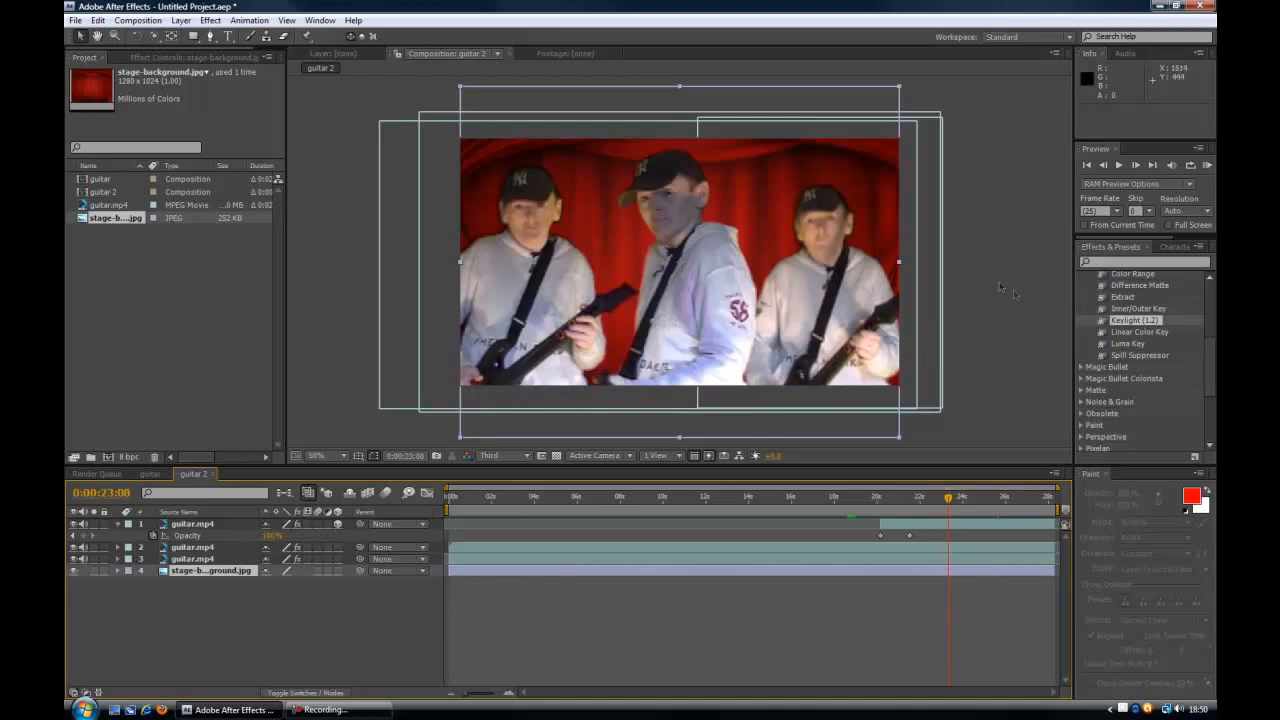
pyautogui.click(322, 369)
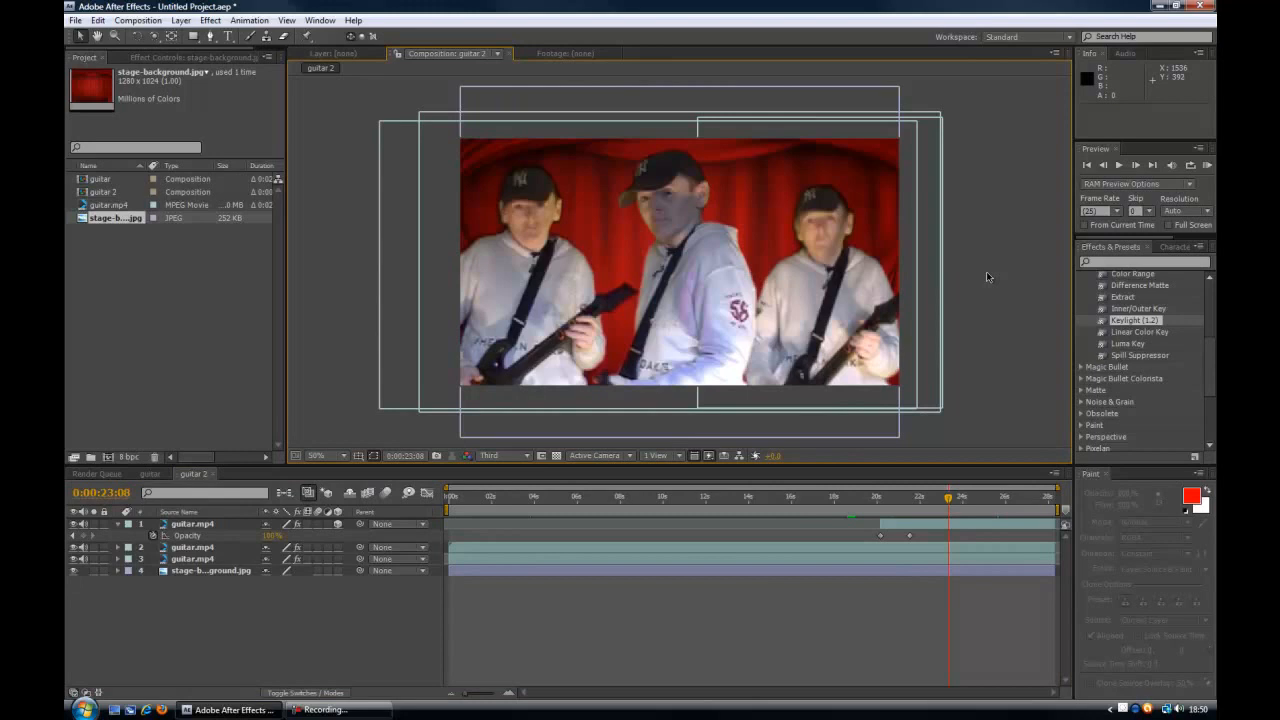